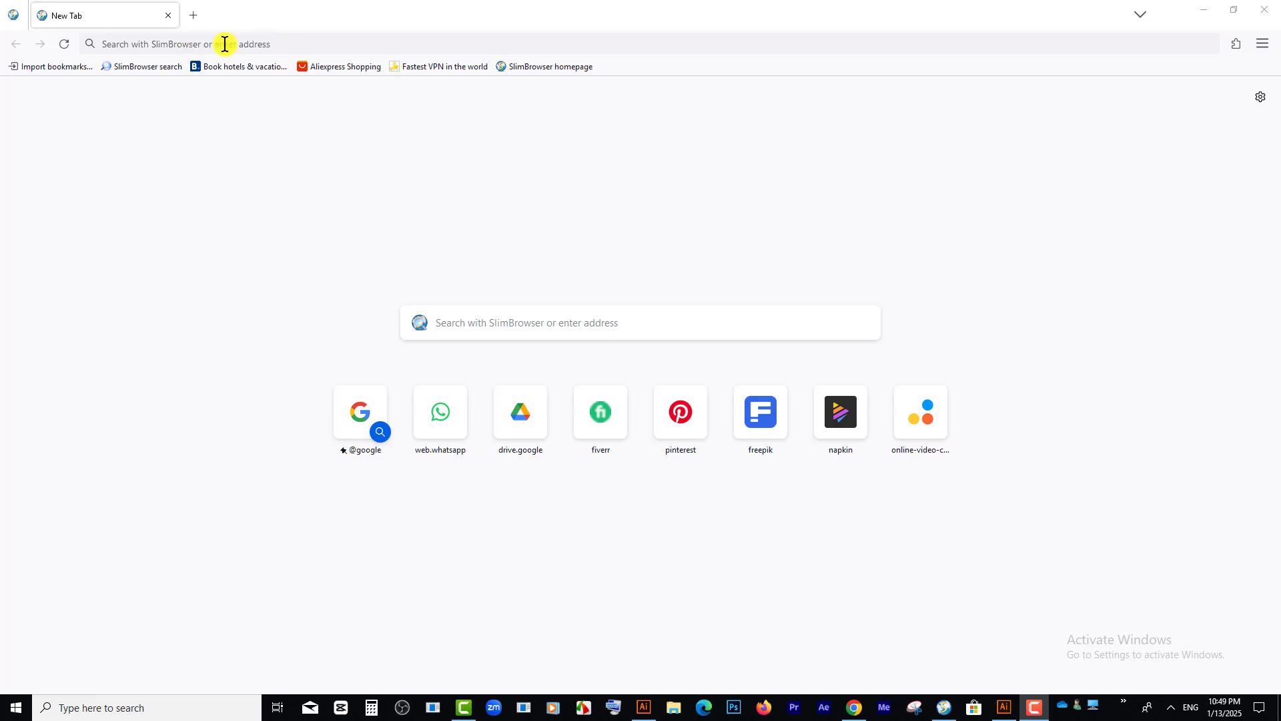
Step: Open create.vista.com, dismiss the Google sign-in prompt and start creating a free account
{"action": "right_click", "coordinate": [232, 42]}
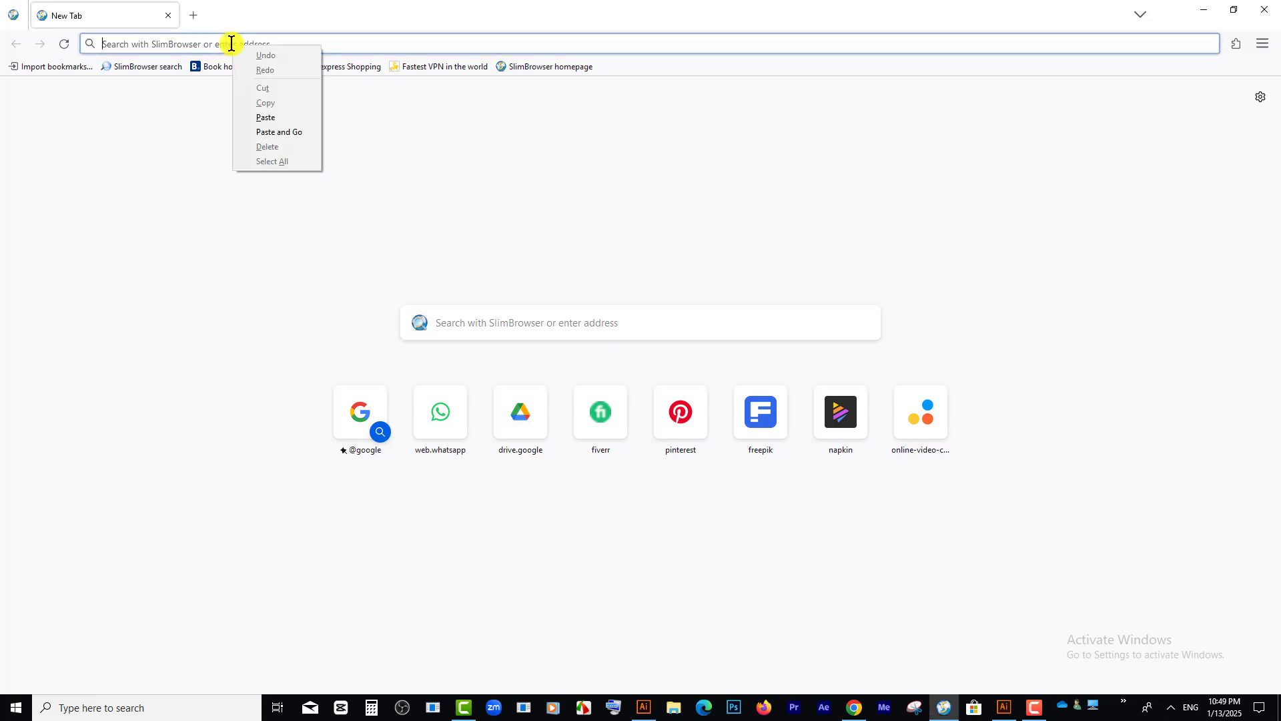
{"action": "left_click", "coordinate": [284, 134]}
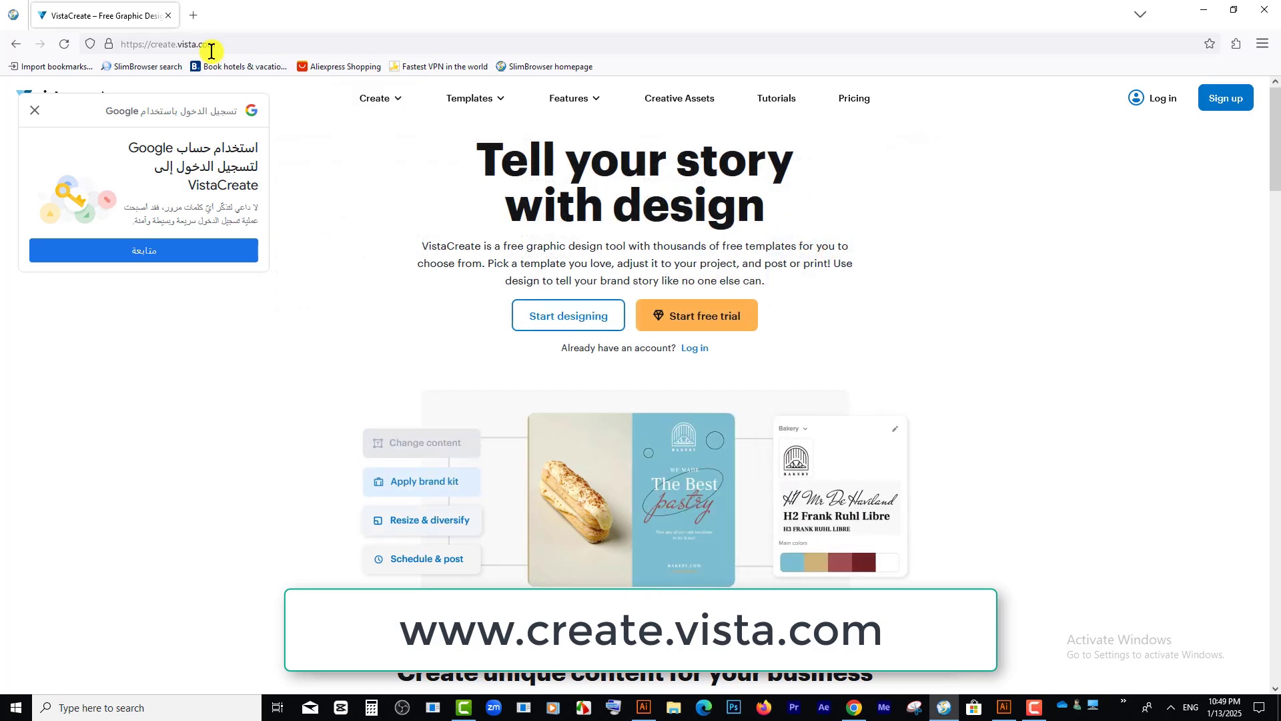
{"action": "left_click", "coordinate": [1227, 98]}
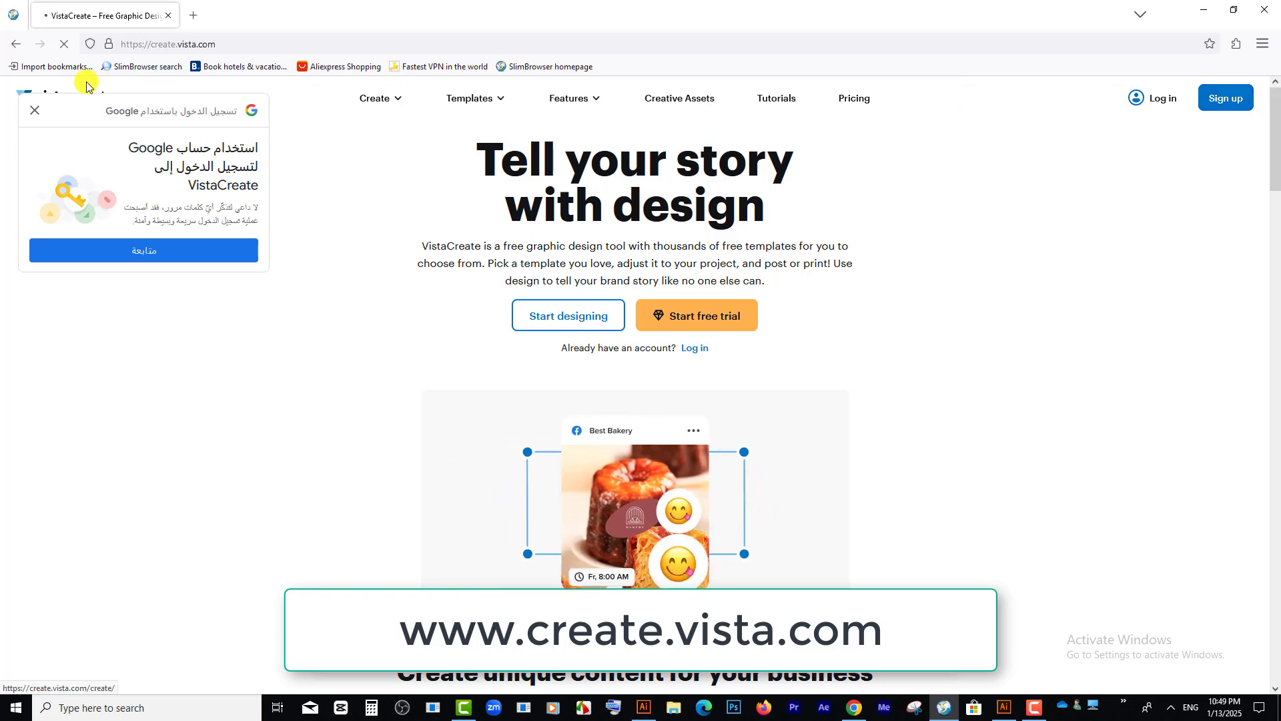
{"action": "left_click", "coordinate": [35, 110]}
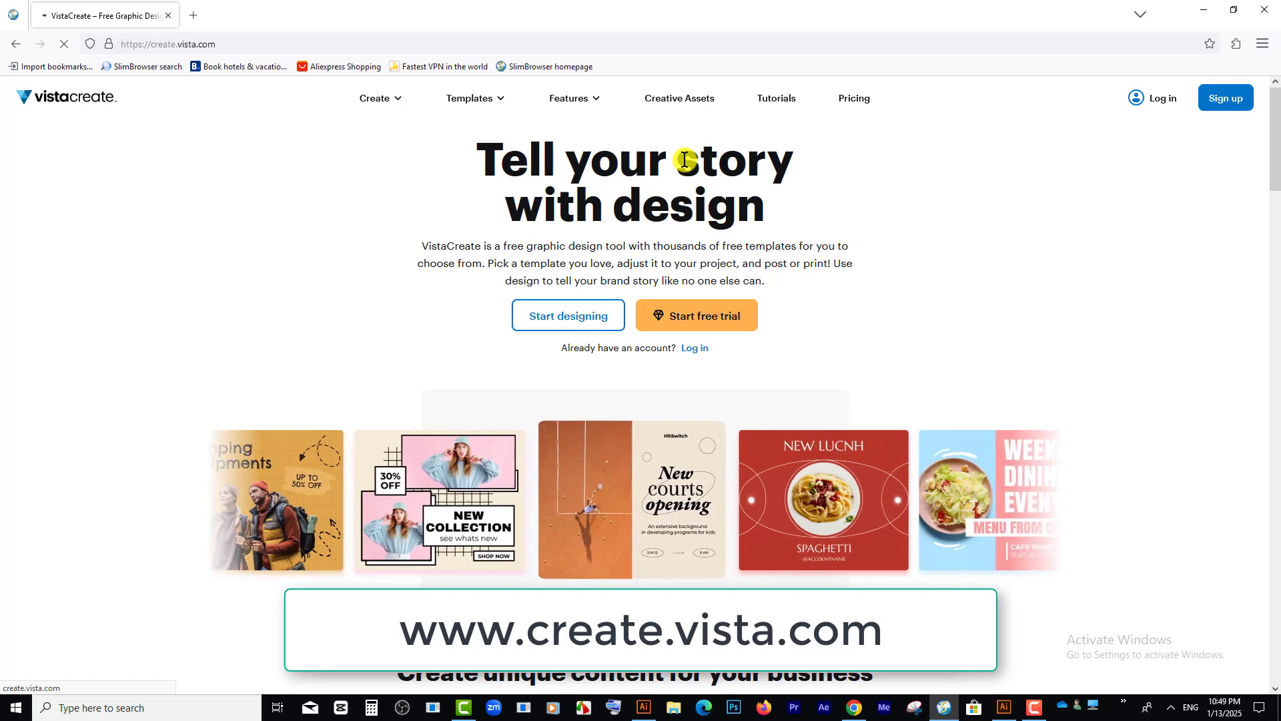
{"action": "left_click", "coordinate": [1206, 99]}
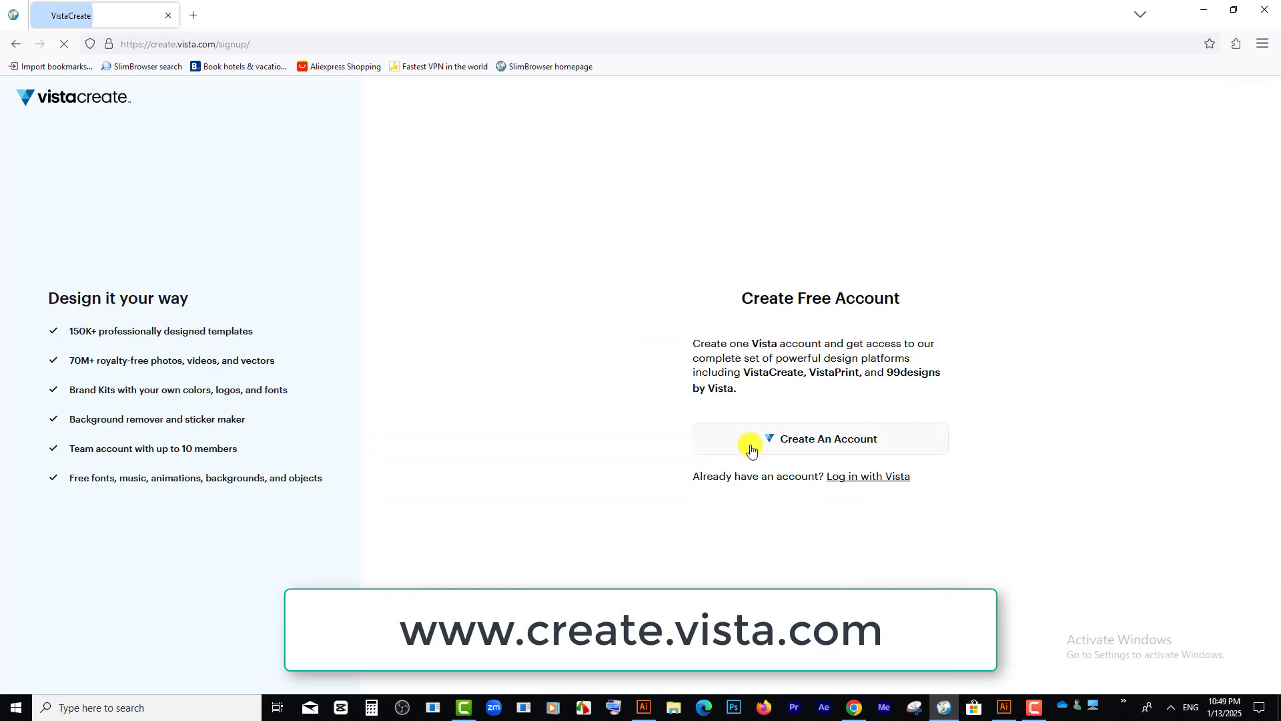
{"action": "left_click", "coordinate": [832, 446]}
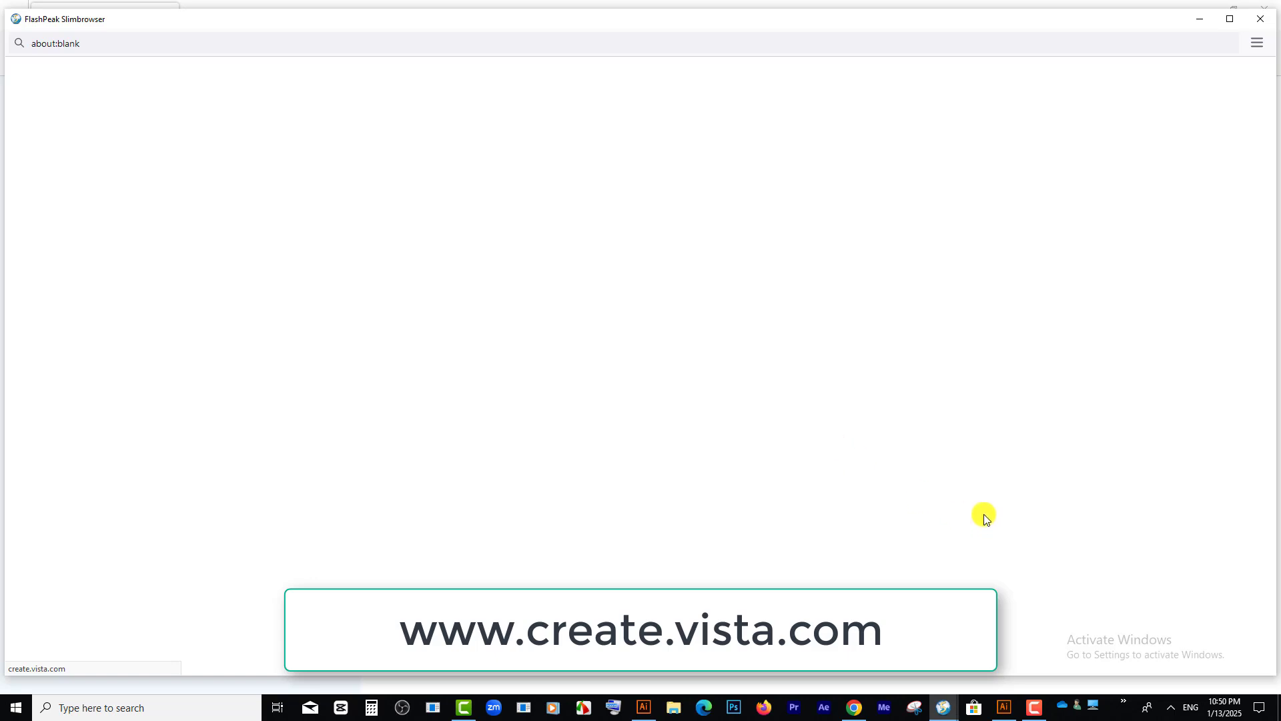
Step: Sign up to Vista with an existing Google account and save Personal projects as the line of work
{"action": "left_click_drag", "start_coordinate": [1004, 24], "coordinate": [1041, 34]}
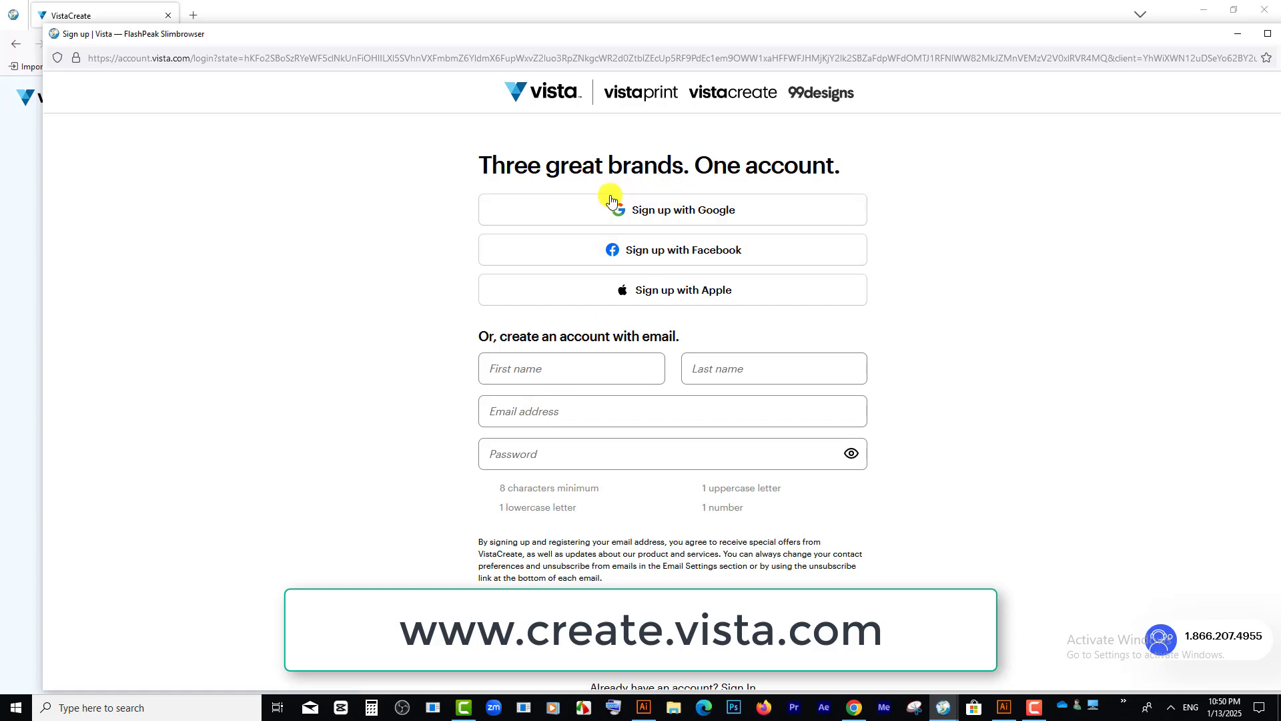
{"action": "left_click", "coordinate": [715, 212]}
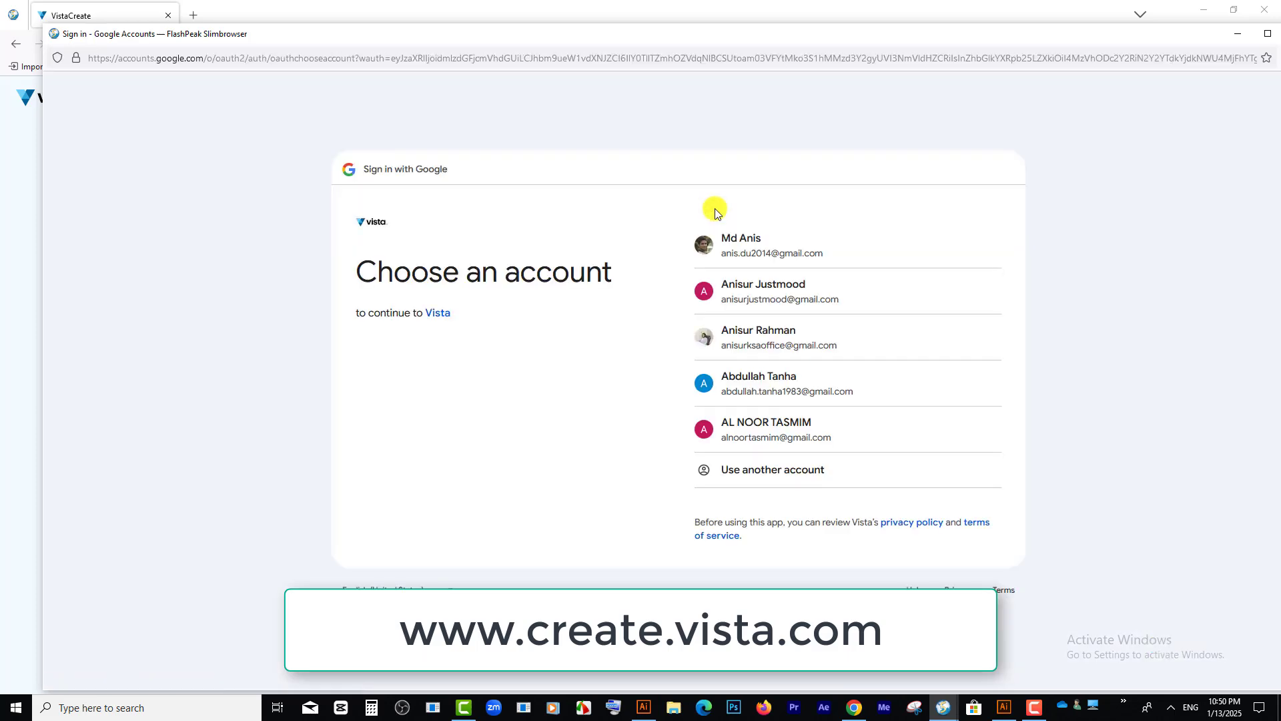
{"action": "left_click", "coordinate": [796, 292]}
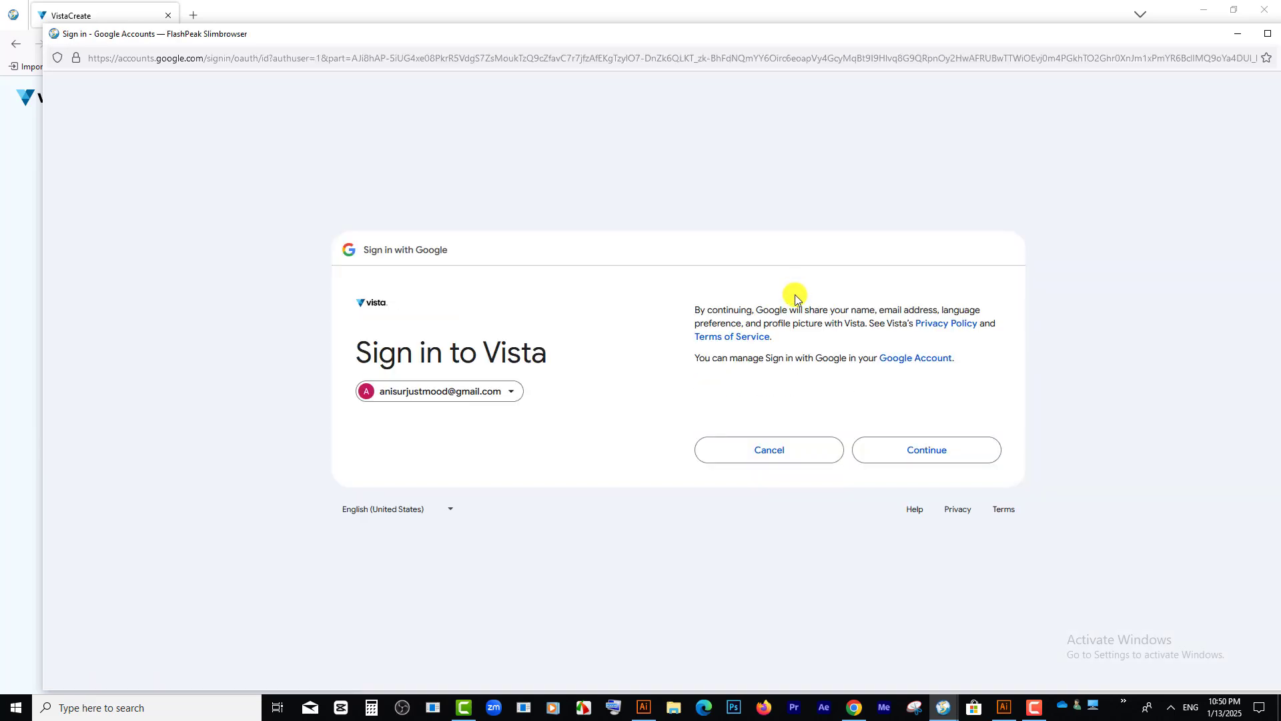
{"action": "left_click", "coordinate": [927, 443]}
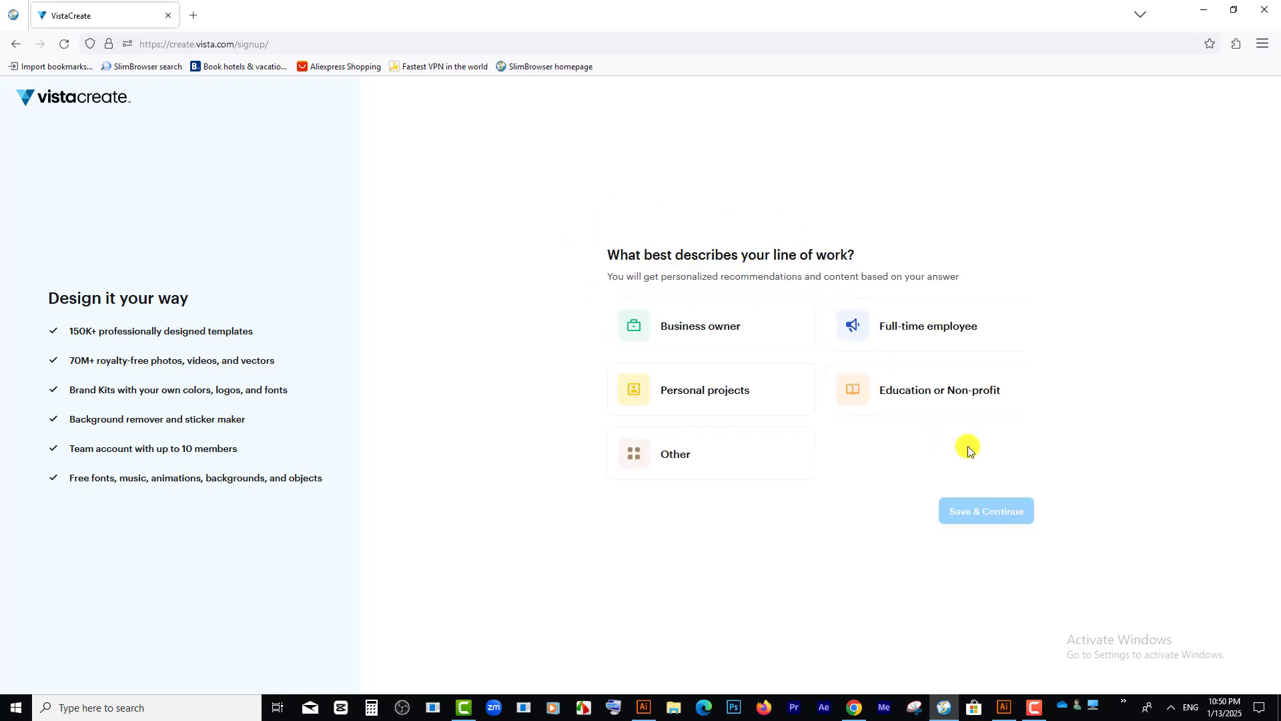
{"action": "left_click", "coordinate": [692, 392]}
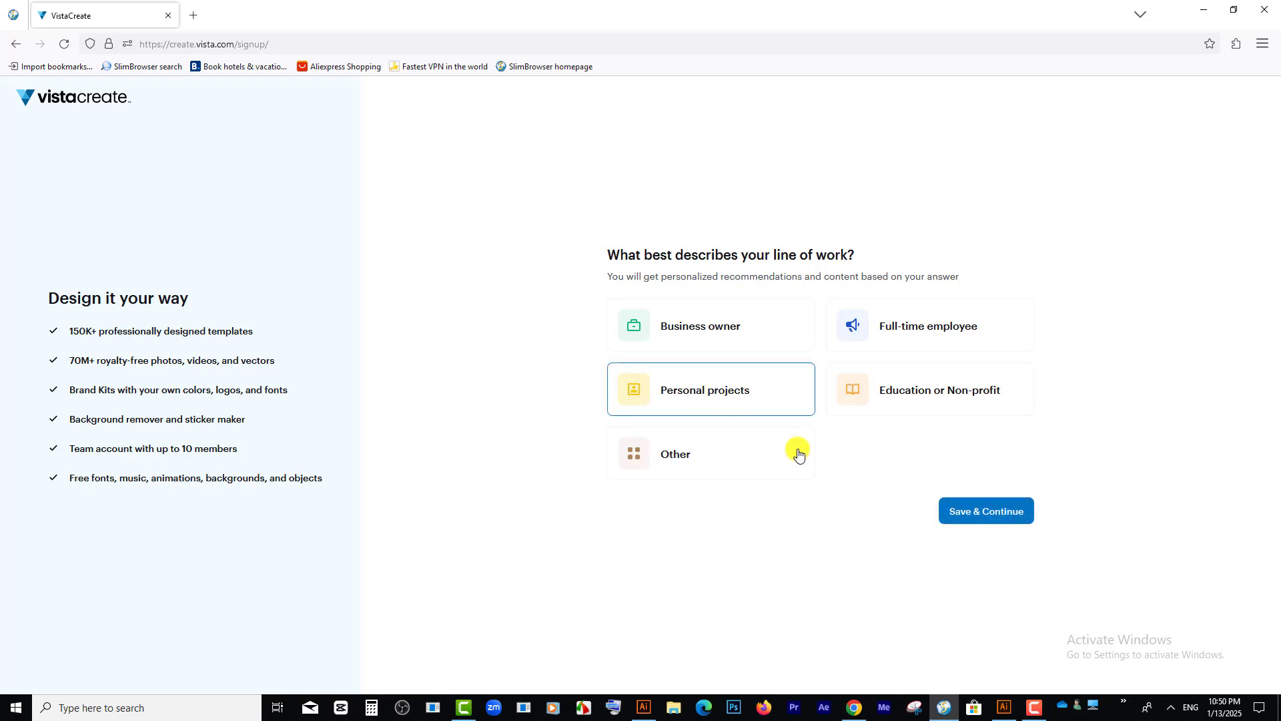
{"action": "left_click", "coordinate": [994, 510]}
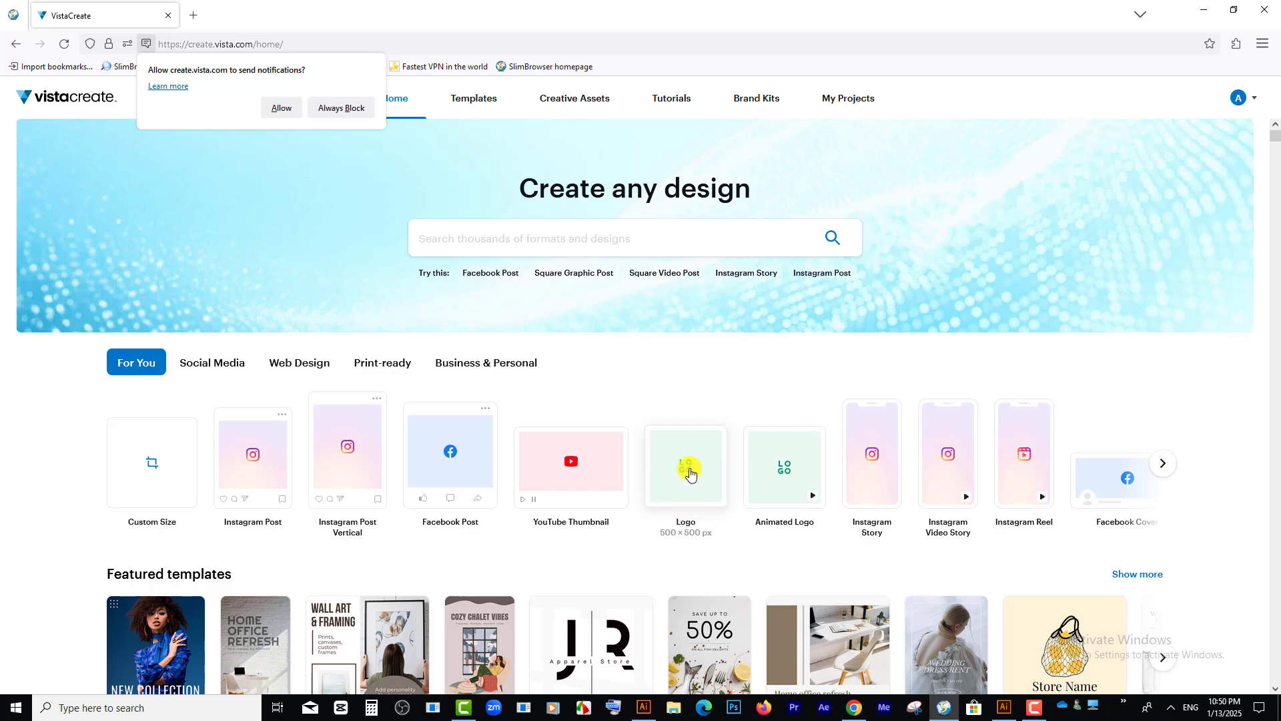
Step: Open a new 500 × 500 px Logo design, launching it again and closing the failed attempt
{"action": "left_click", "coordinate": [688, 469]}
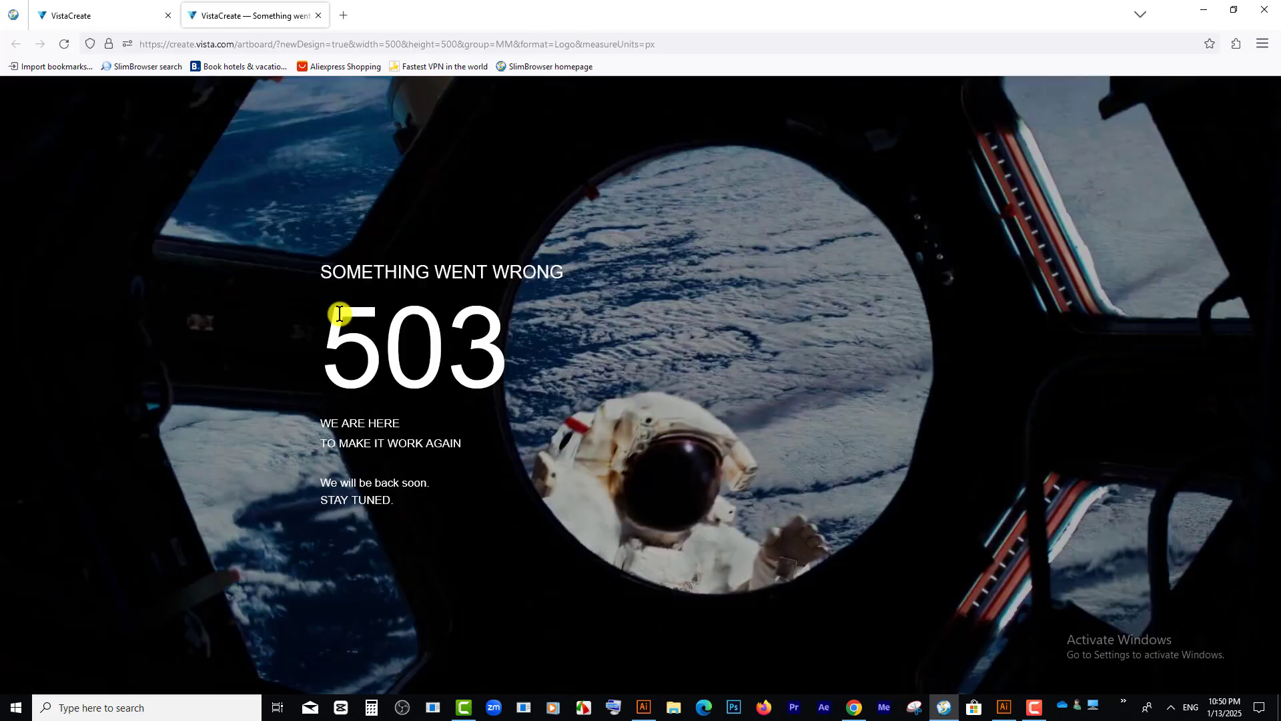
{"action": "left_click", "coordinate": [100, 15]}
{"action": "left_click", "coordinate": [688, 446]}
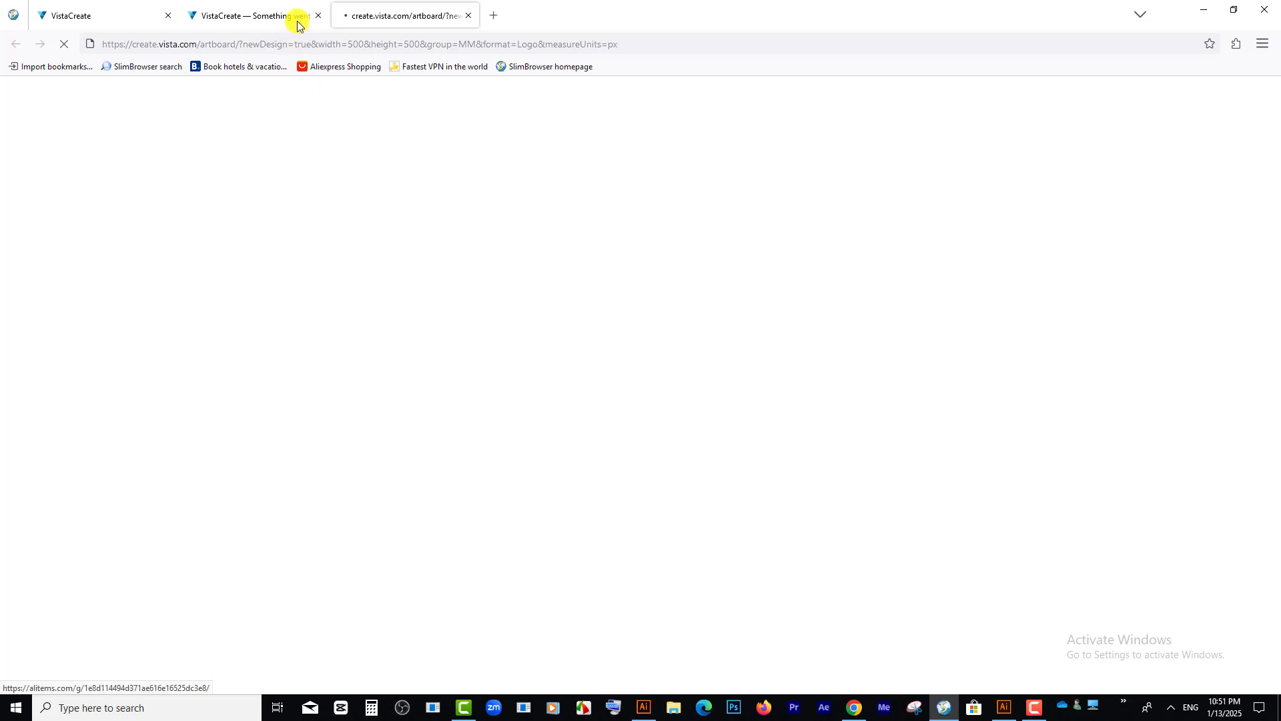
{"action": "left_click", "coordinate": [318, 16]}
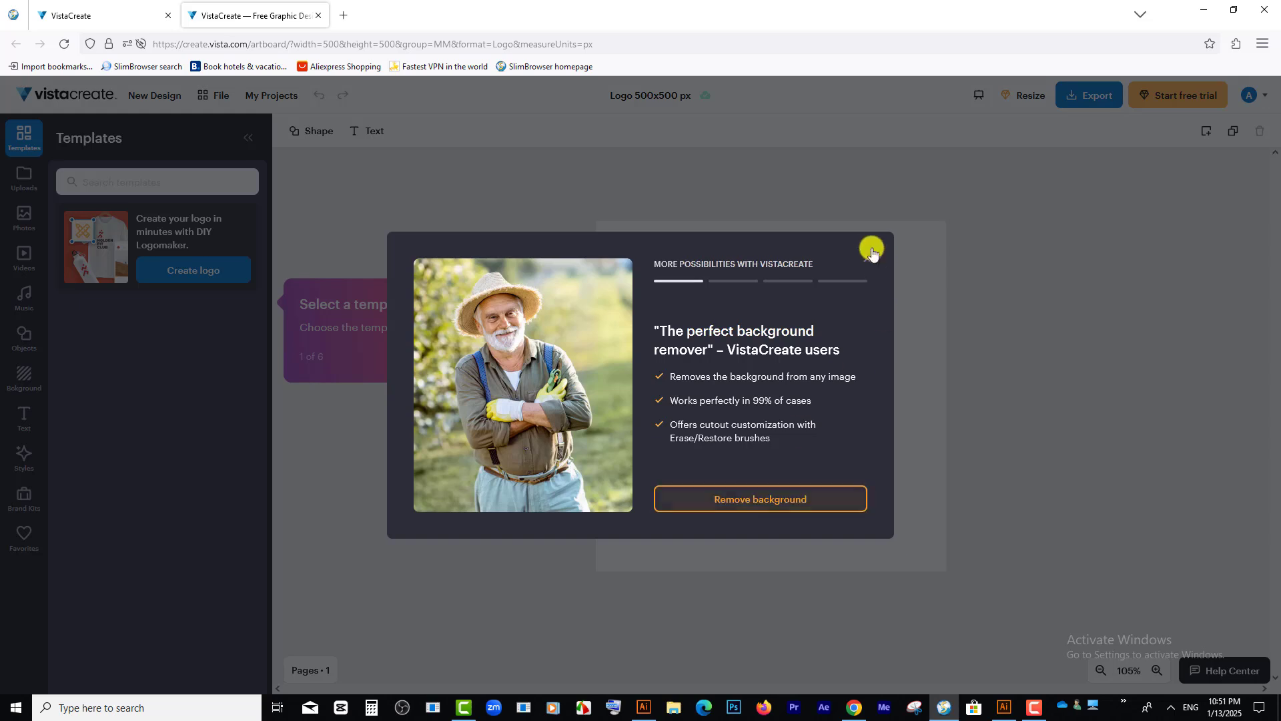
Step: Dismiss the background remover promotion and go through the six-part editor introduction tour to its end
{"action": "left_click", "coordinate": [865, 260]}
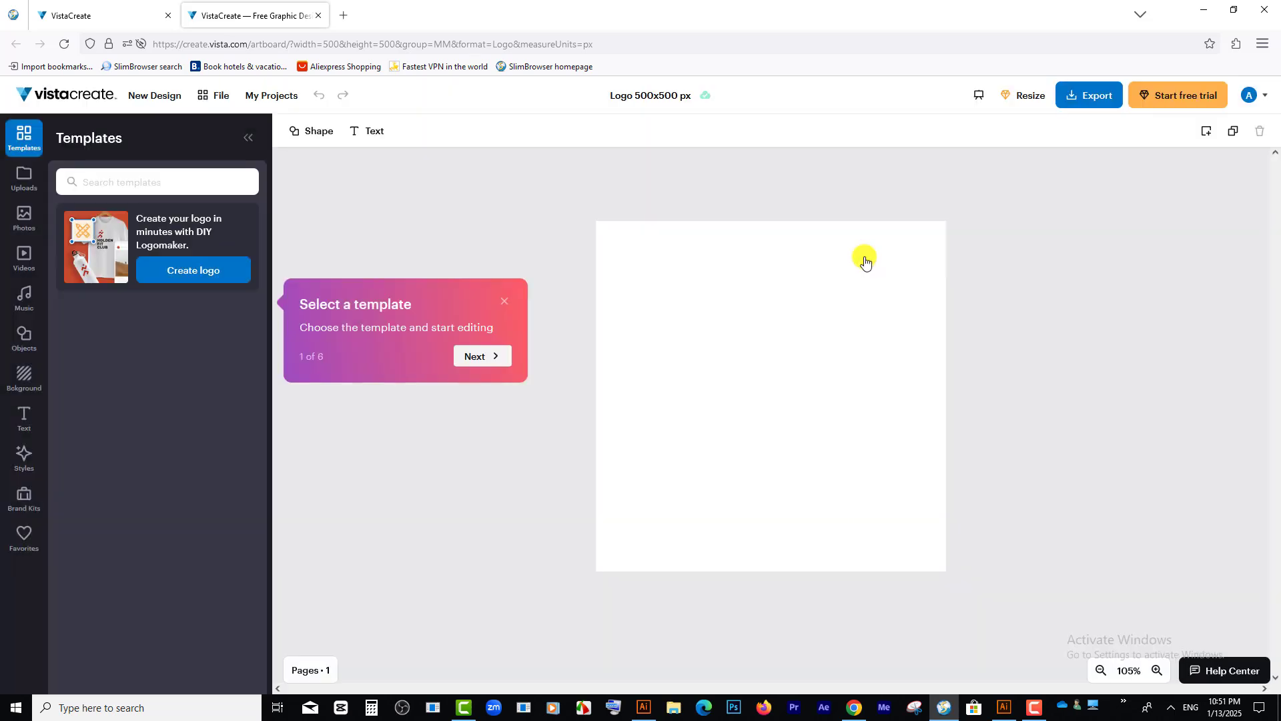
{"action": "left_click", "coordinate": [492, 357]}
{"action": "left_click", "coordinate": [490, 372]}
{"action": "left_click", "coordinate": [490, 290]}
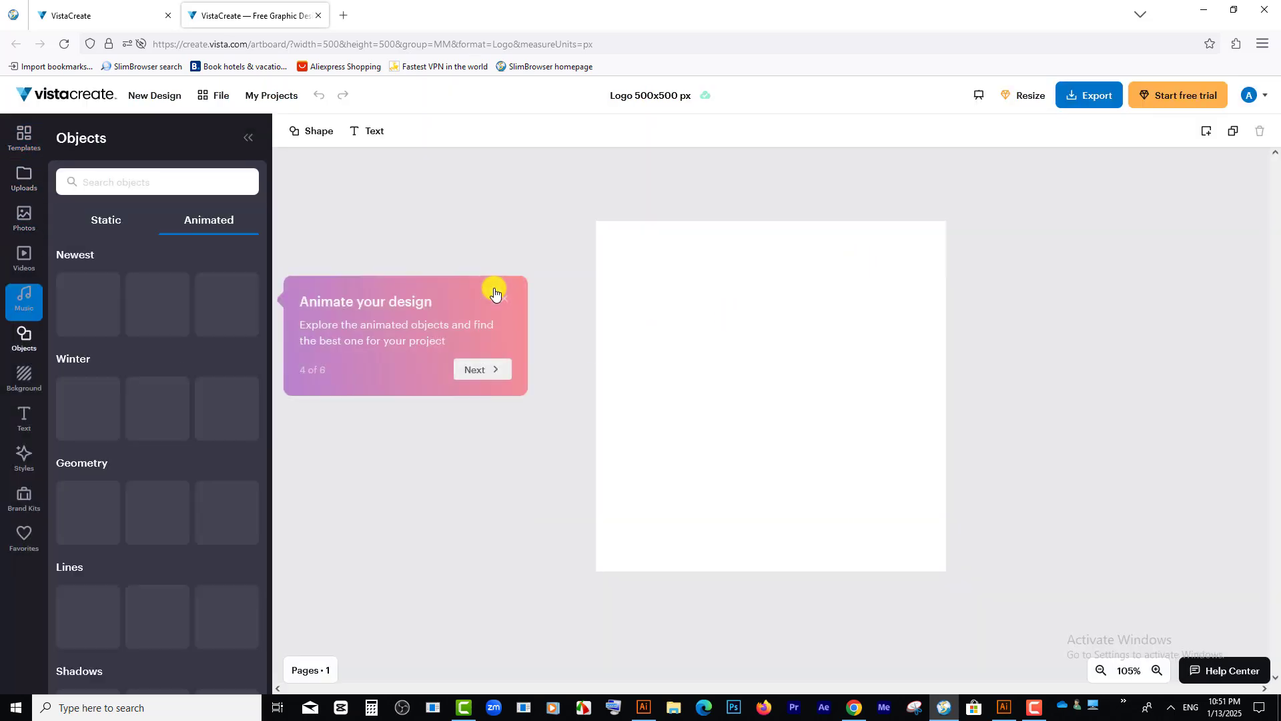
{"action": "left_click", "coordinate": [480, 369]}
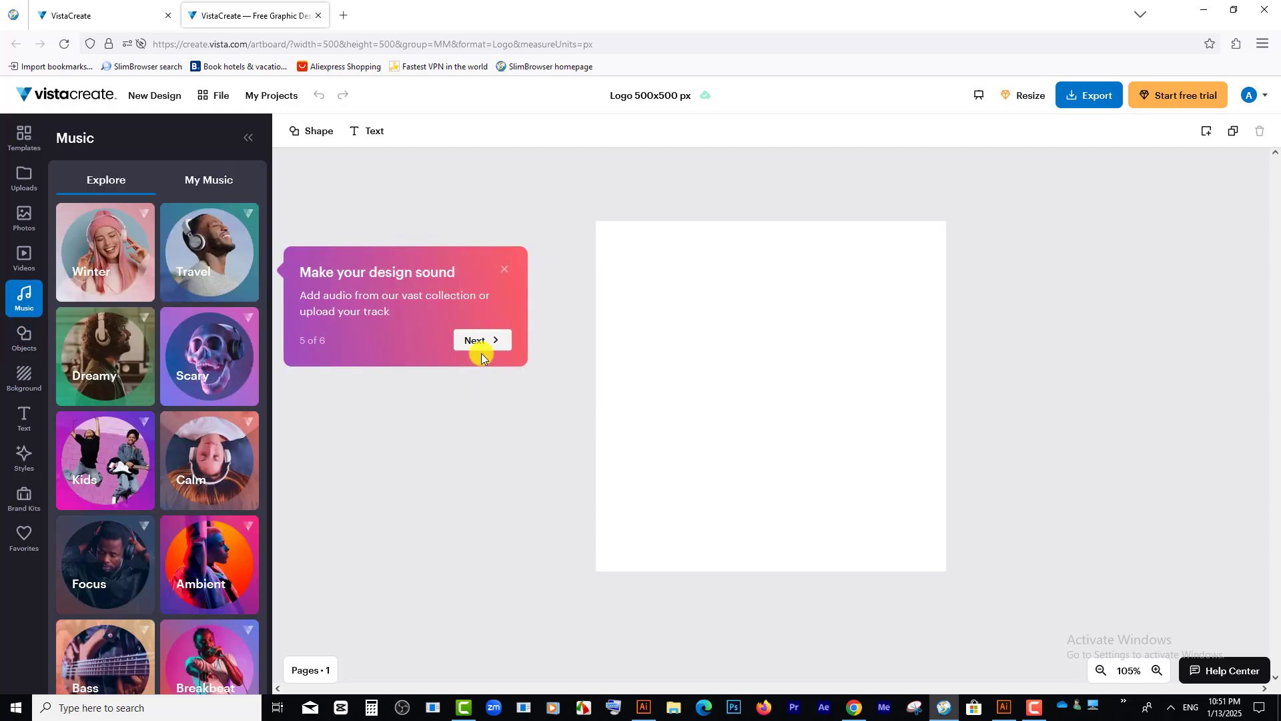
{"action": "left_click", "coordinate": [483, 342]}
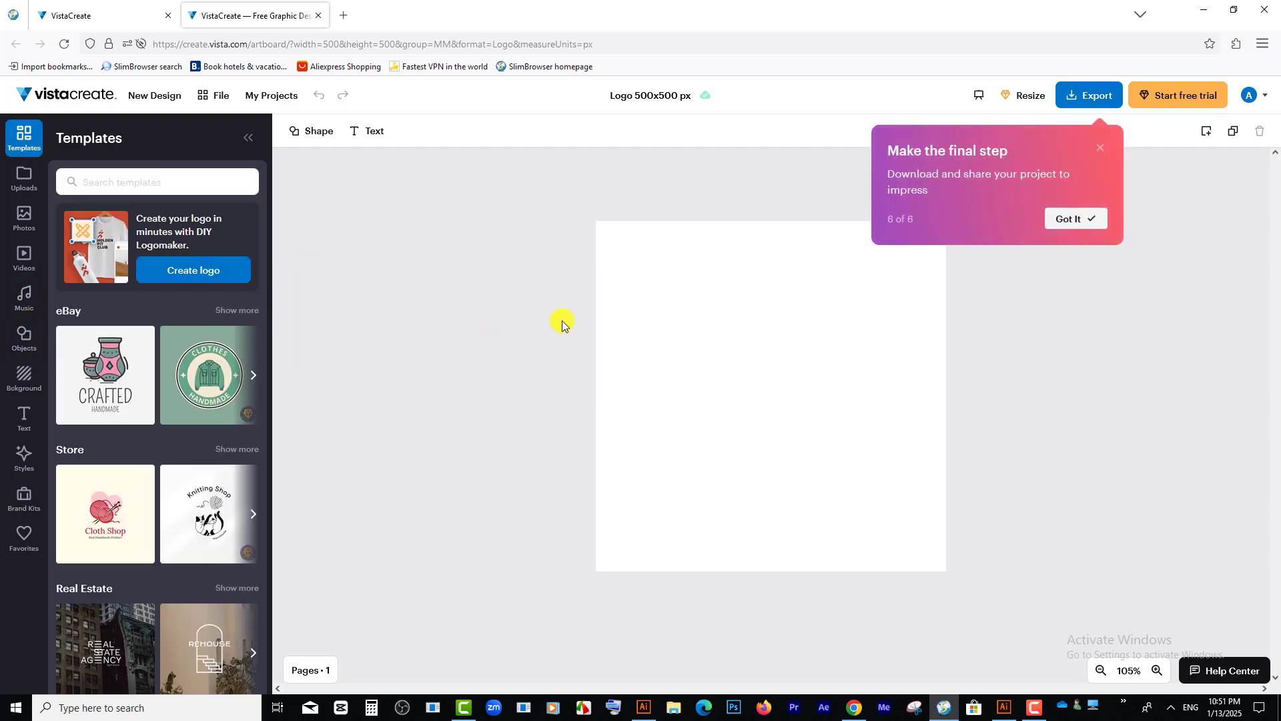
{"action": "left_click", "coordinate": [1073, 225]}
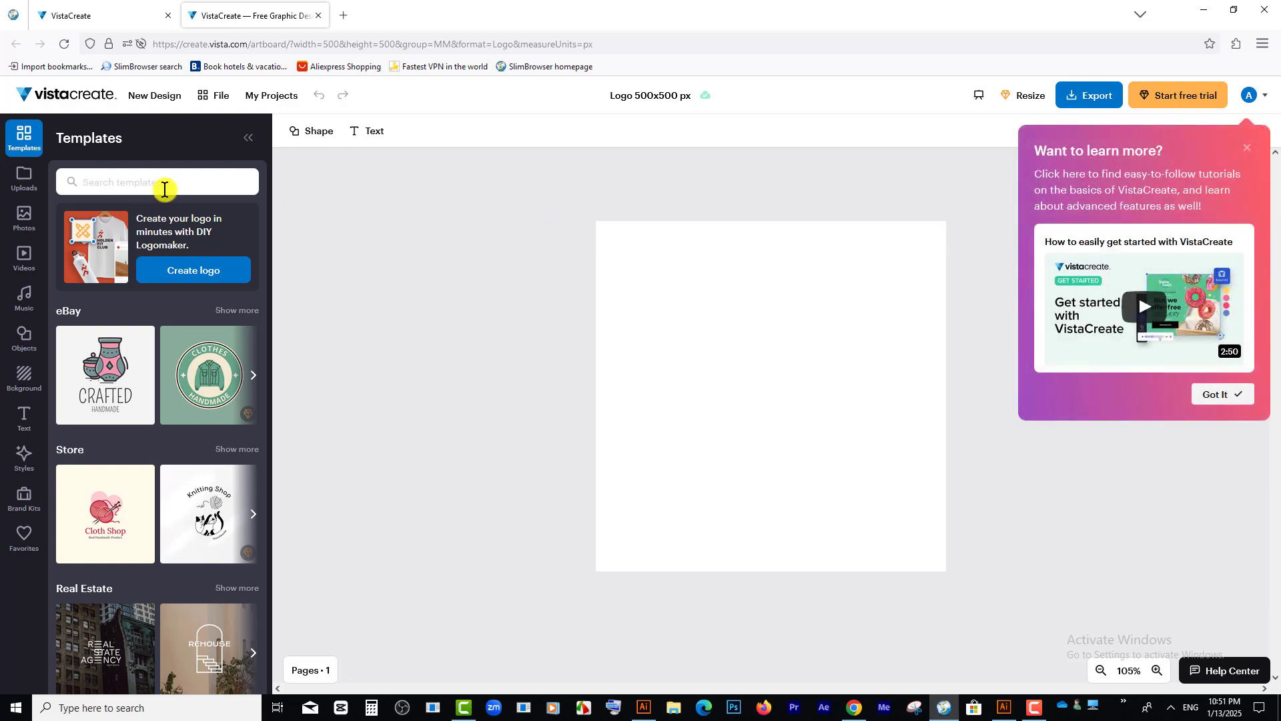
Step: Search the templates for "real estate" and apply the blue Real Estate Resident logo with white rooftops to the artboard
{"action": "left_click", "coordinate": [69, 128]}
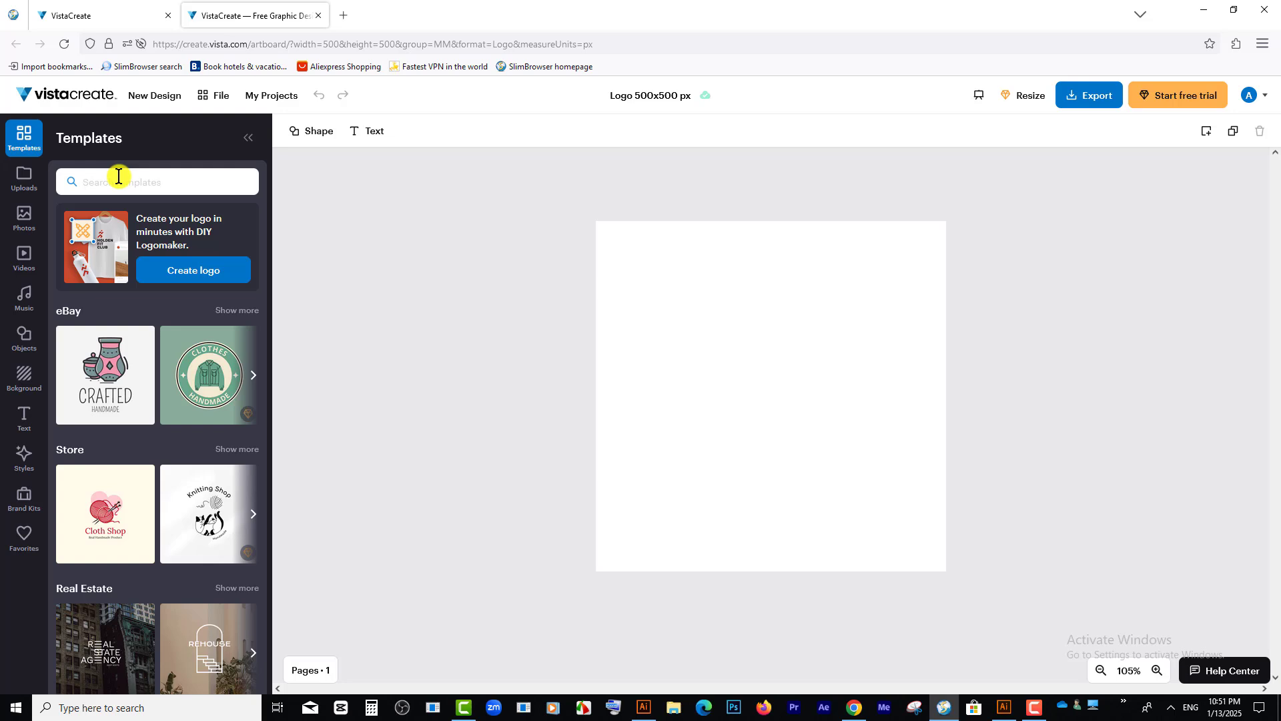
{"action": "type", "text": "rea"}
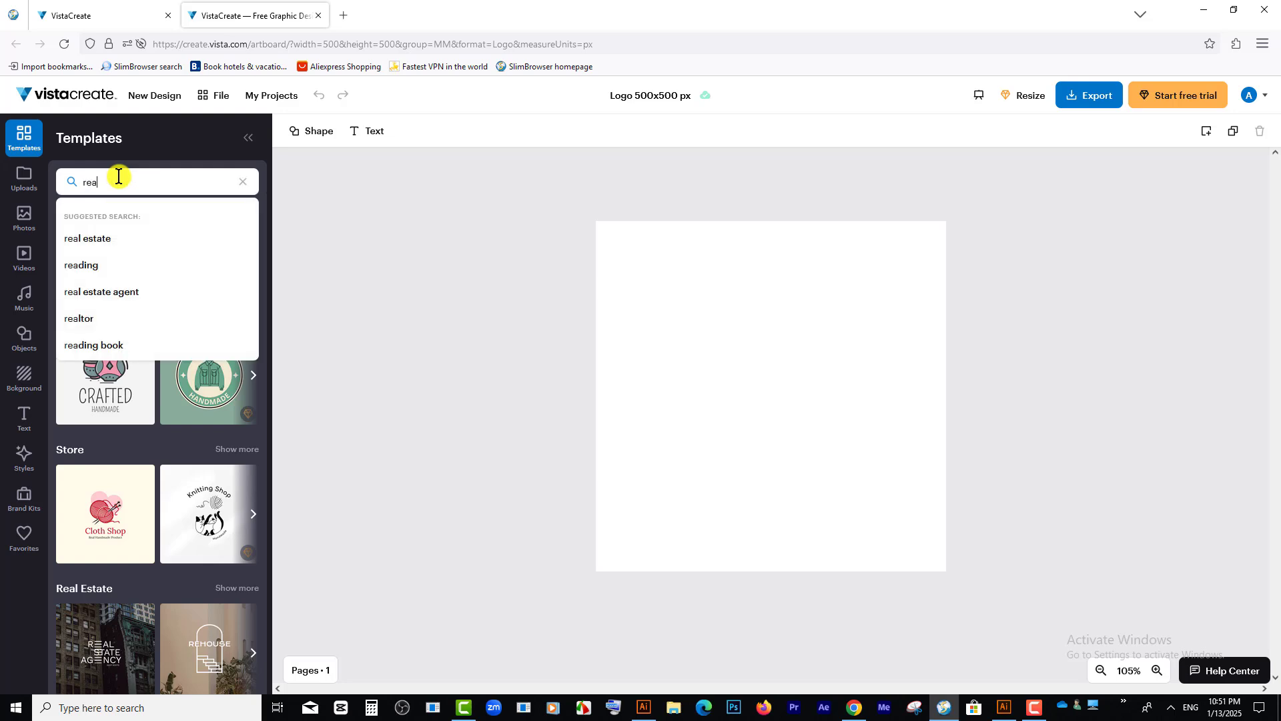
{"action": "type", "text": "l es"}
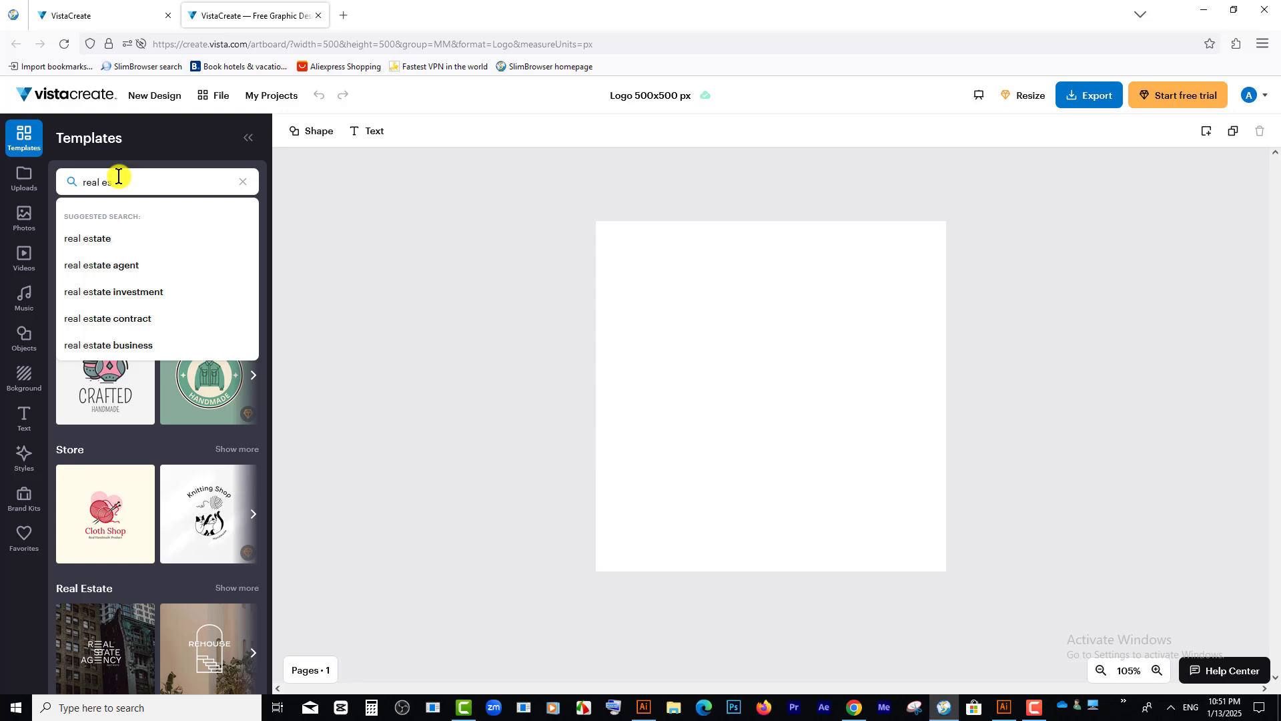
{"action": "left_click", "coordinate": [92, 238]}
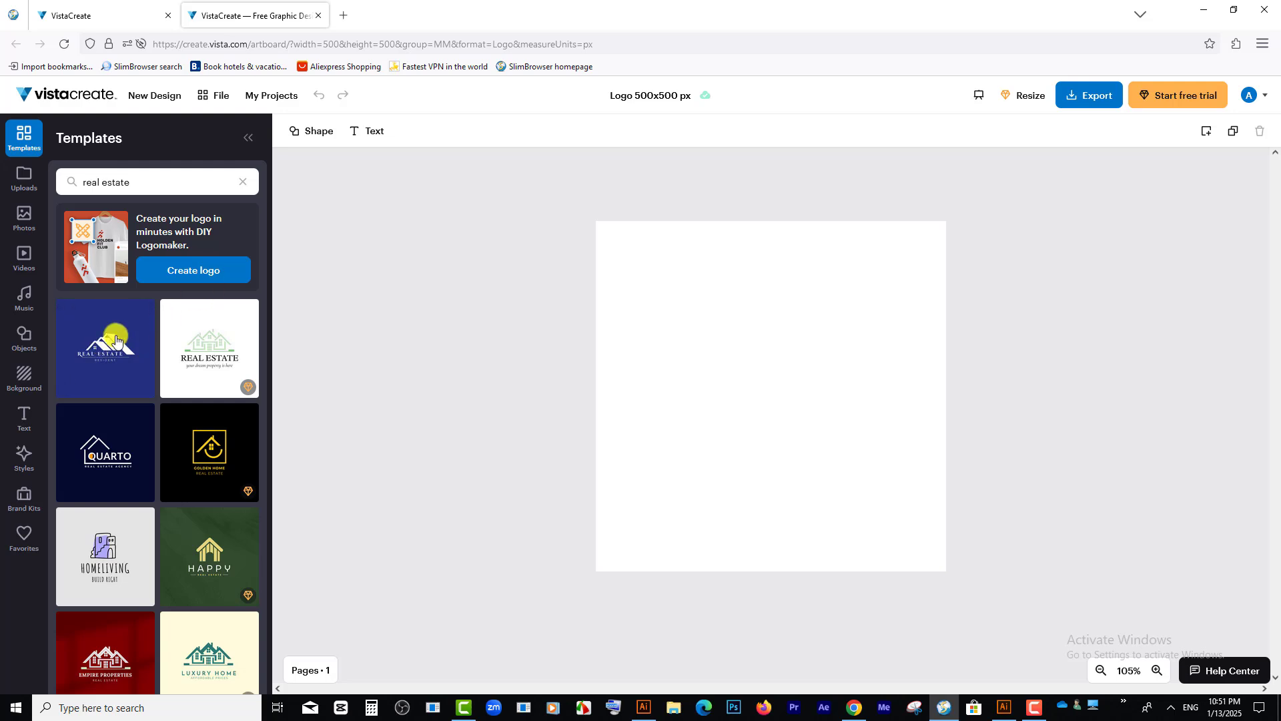
{"action": "left_click", "coordinate": [97, 351]}
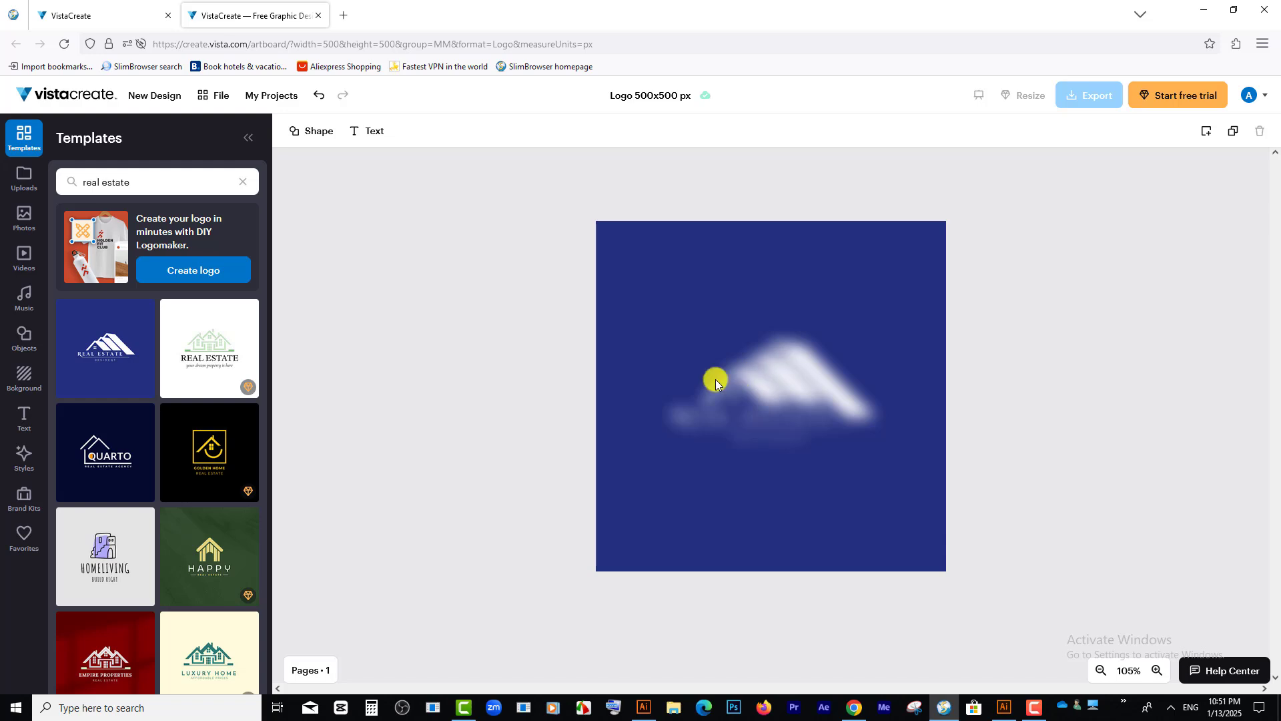
Step: Change the fill of the rooftop graphic above the REAL ESTATE text to light blue
{"action": "left_click", "coordinate": [706, 334]}
{"action": "left_click", "coordinate": [830, 400]}
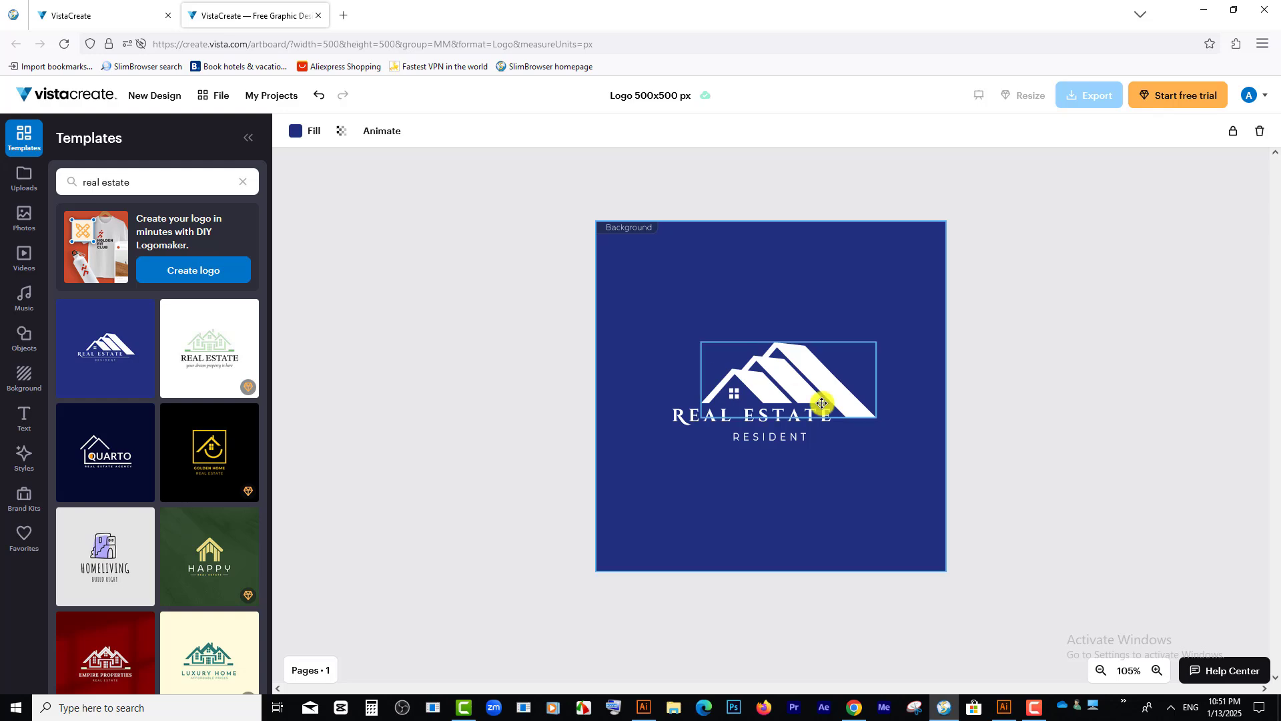
{"action": "left_click", "coordinate": [990, 420]}
{"action": "left_click", "coordinate": [867, 393]}
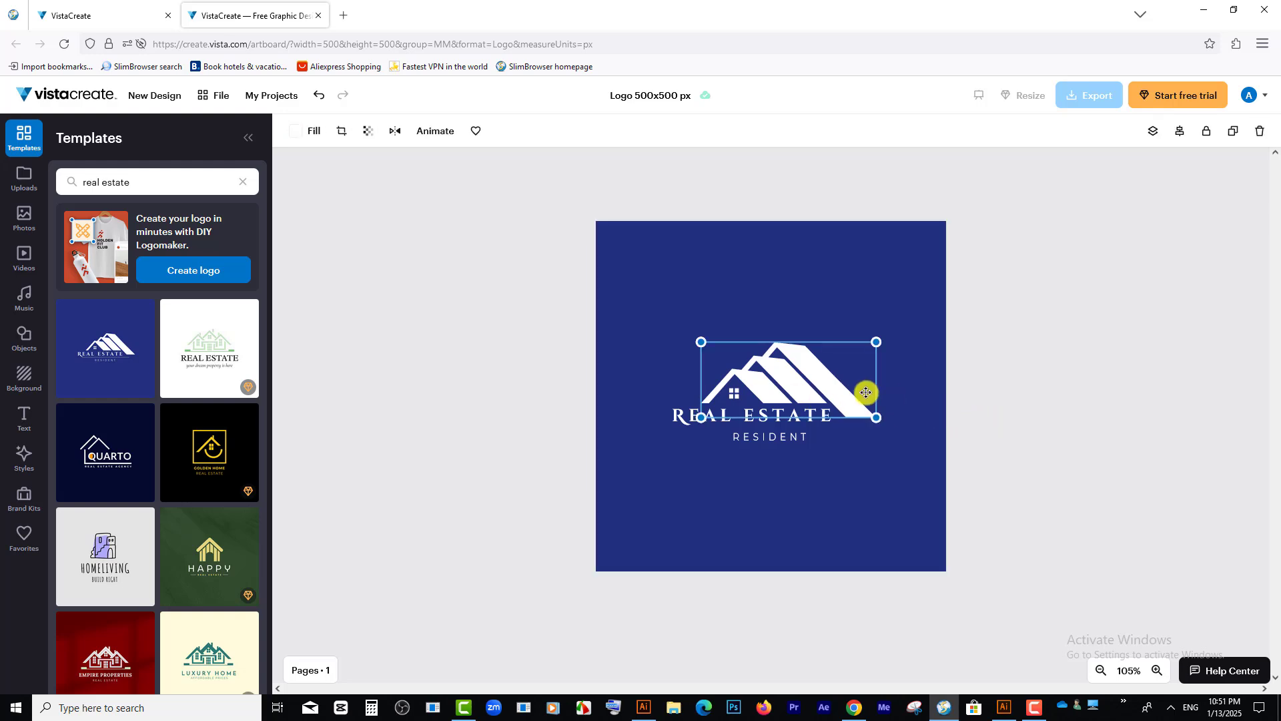
{"action": "left_click", "coordinate": [299, 136]}
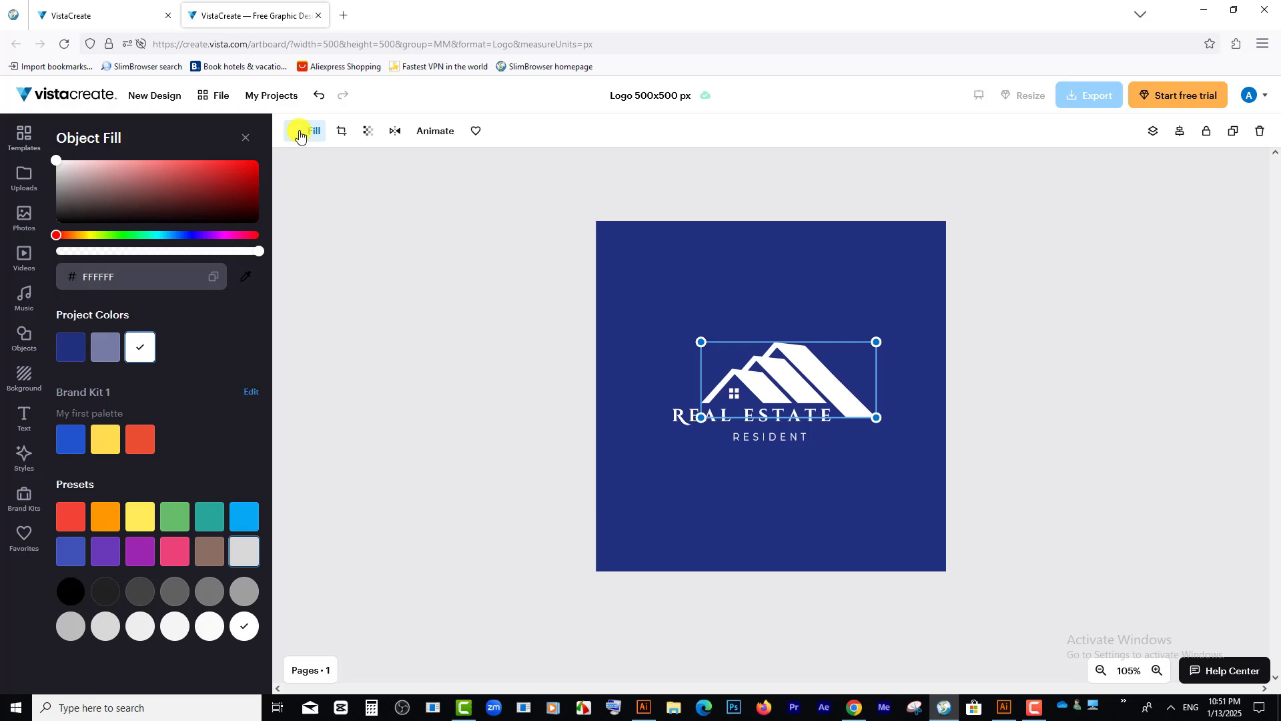
{"action": "left_click", "coordinate": [173, 234]}
{"action": "left_click", "coordinate": [191, 193]}
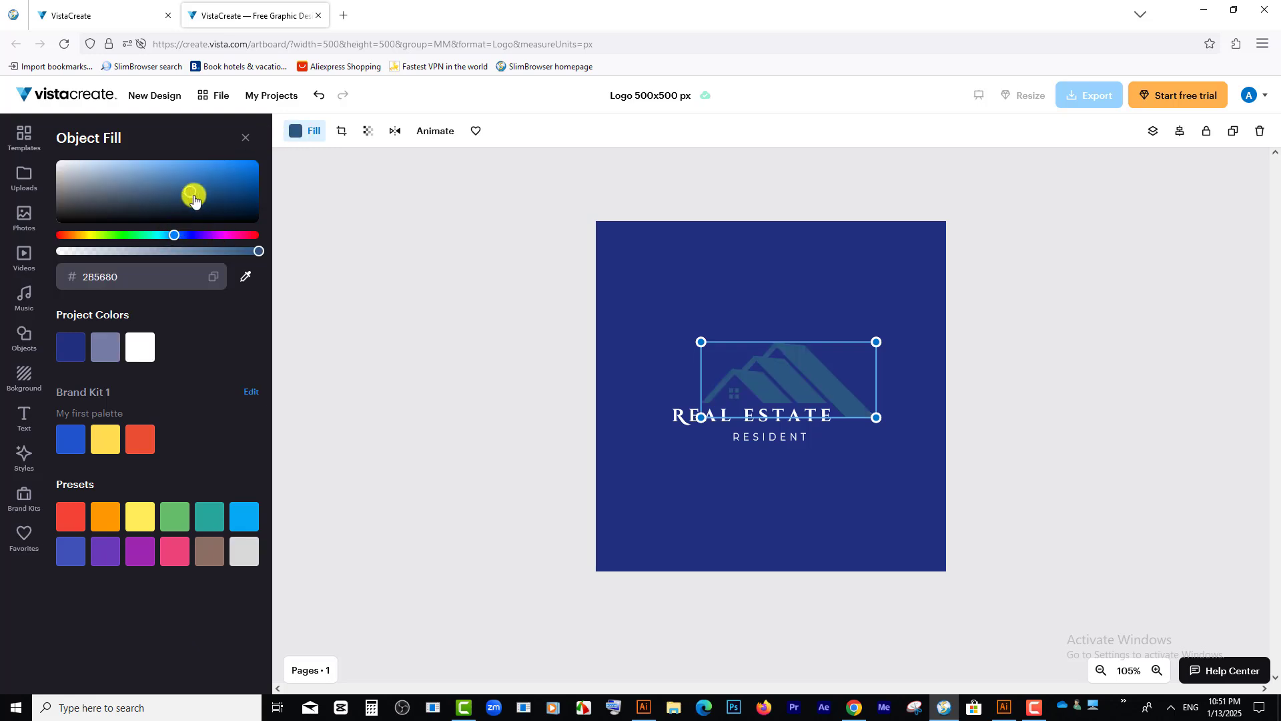
{"action": "left_click_drag", "start_coordinate": [193, 198], "coordinate": [175, 175]}
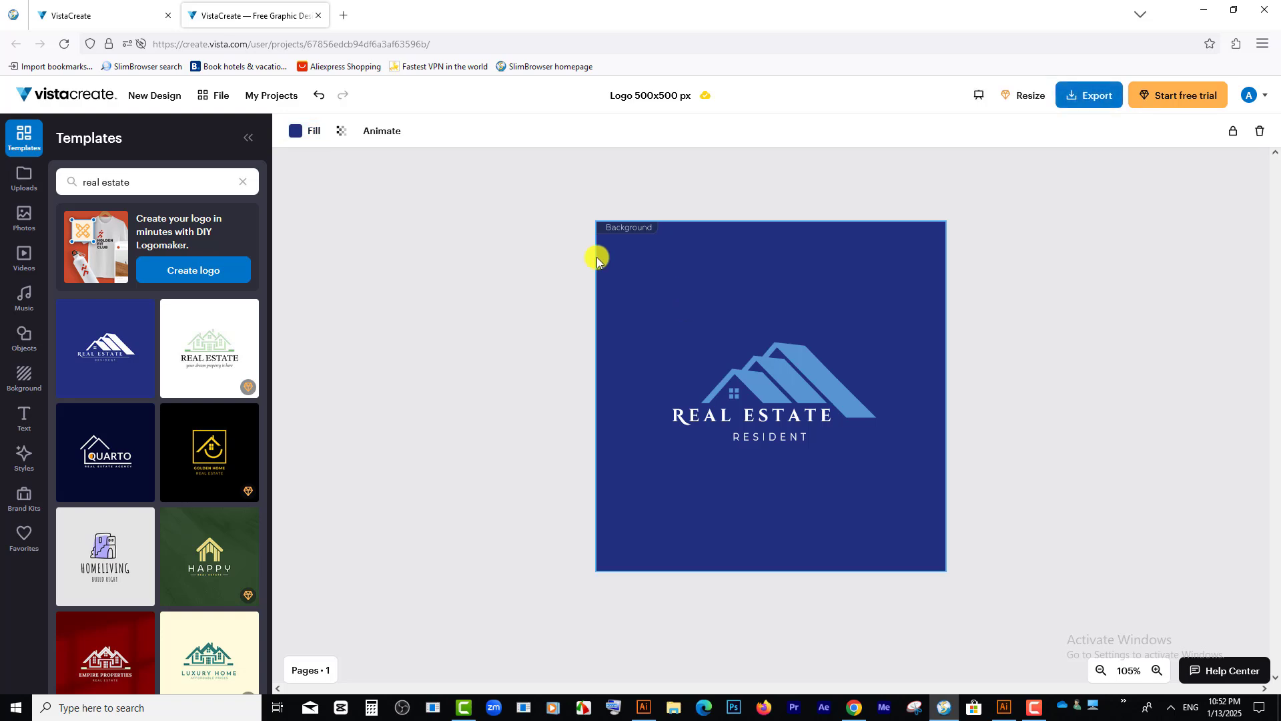
Step: Change the logo's background fill to the light grey F5F5F5
{"action": "left_click", "coordinate": [296, 131]}
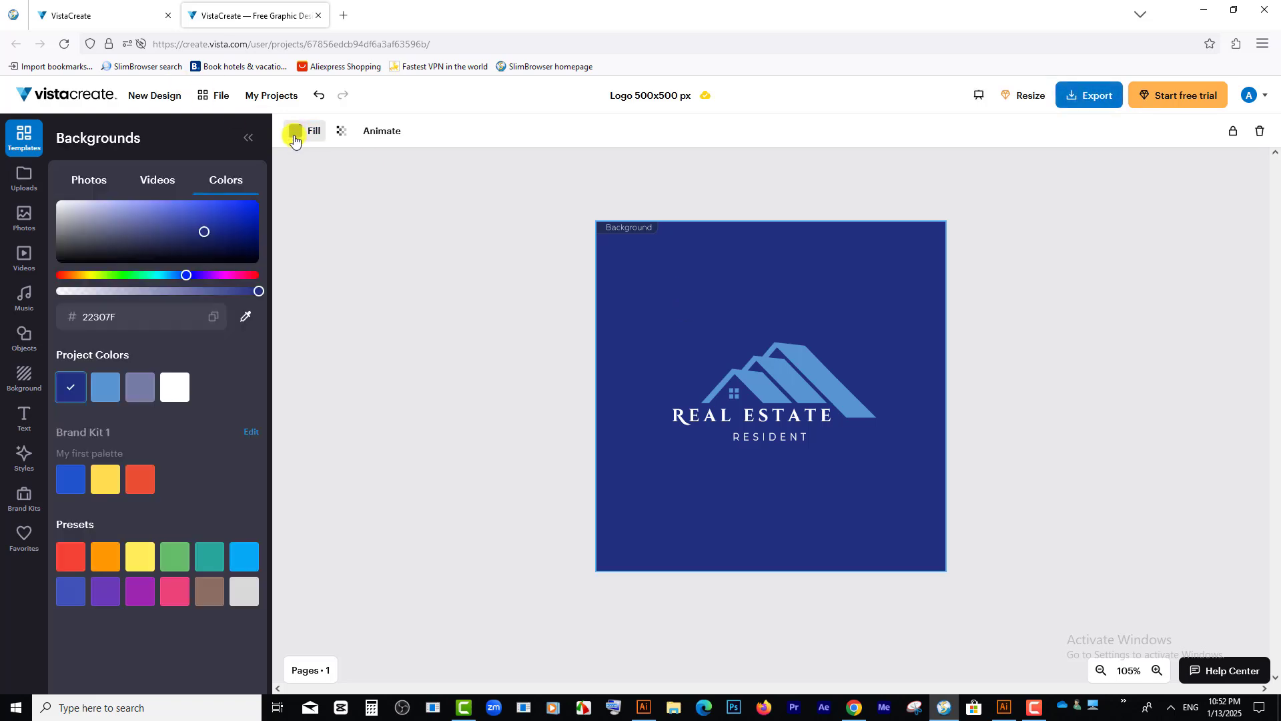
{"action": "left_click", "coordinate": [61, 205]}
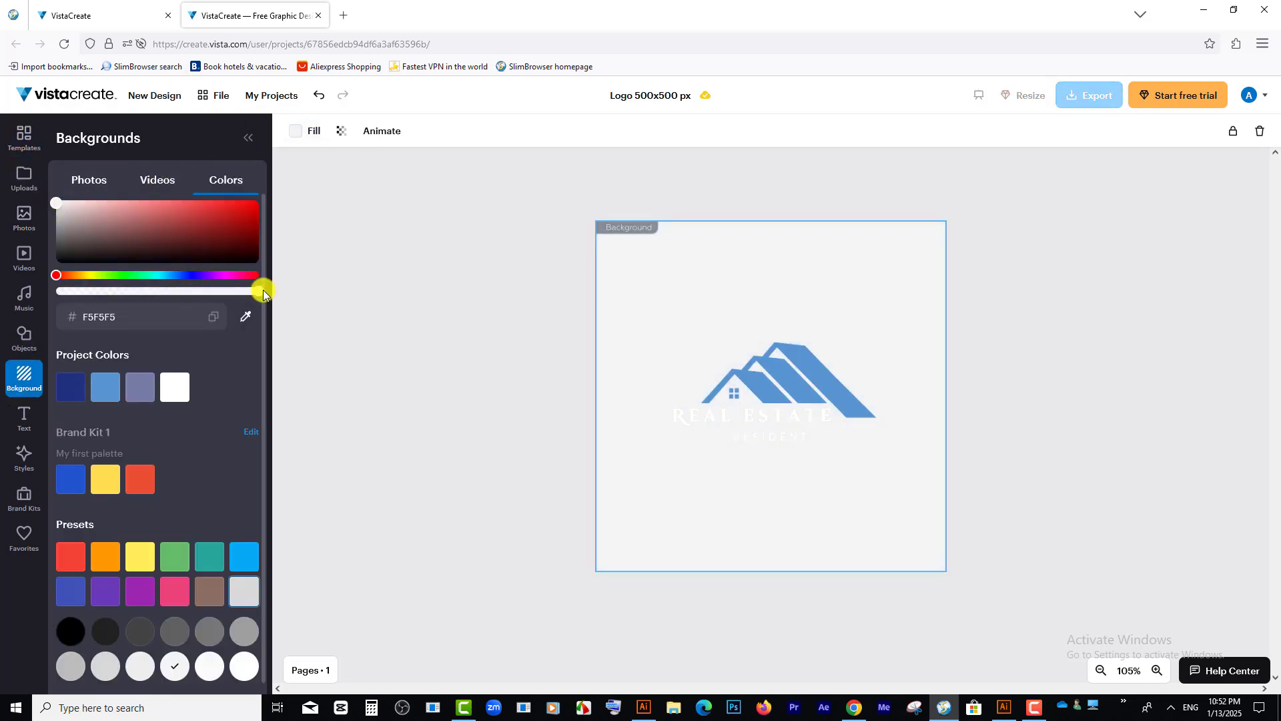
Step: Change the fill of the REAL ESTATE text to dark blue 0F1D7D
{"action": "left_click", "coordinate": [712, 422]}
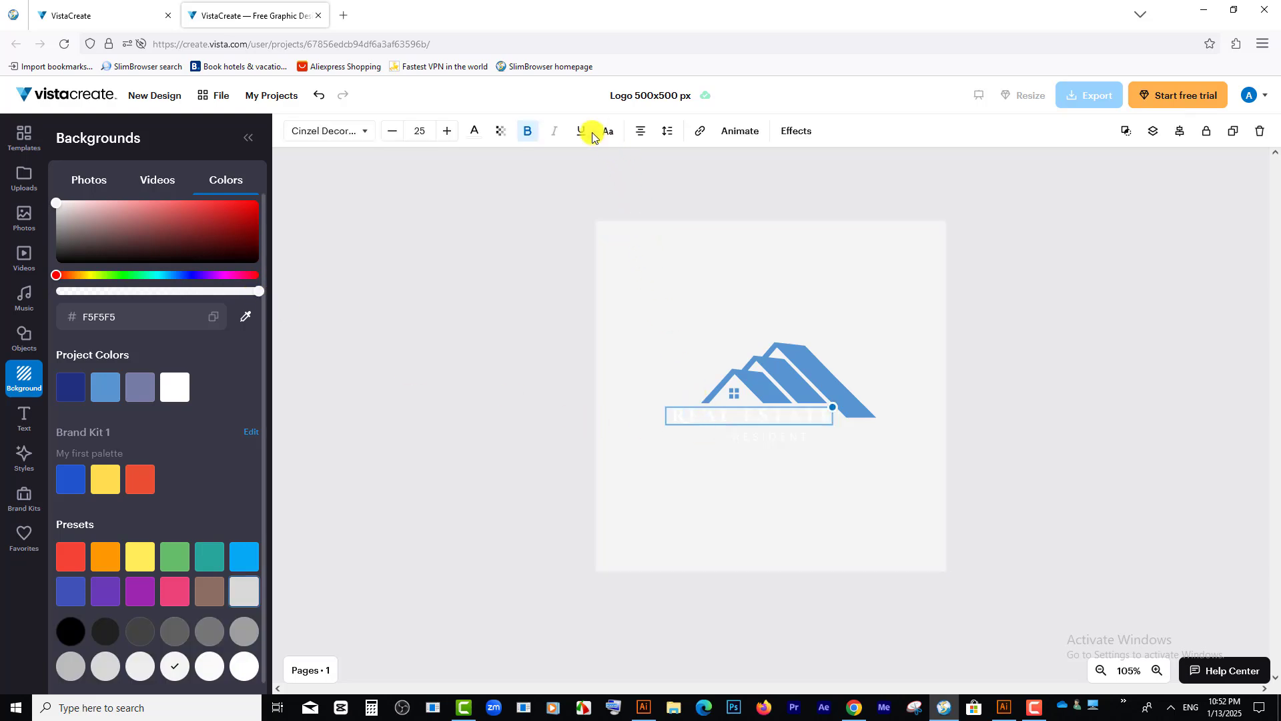
{"action": "left_click", "coordinate": [528, 132]}
{"action": "left_click", "coordinate": [475, 131]}
{"action": "left_click", "coordinate": [246, 235]}
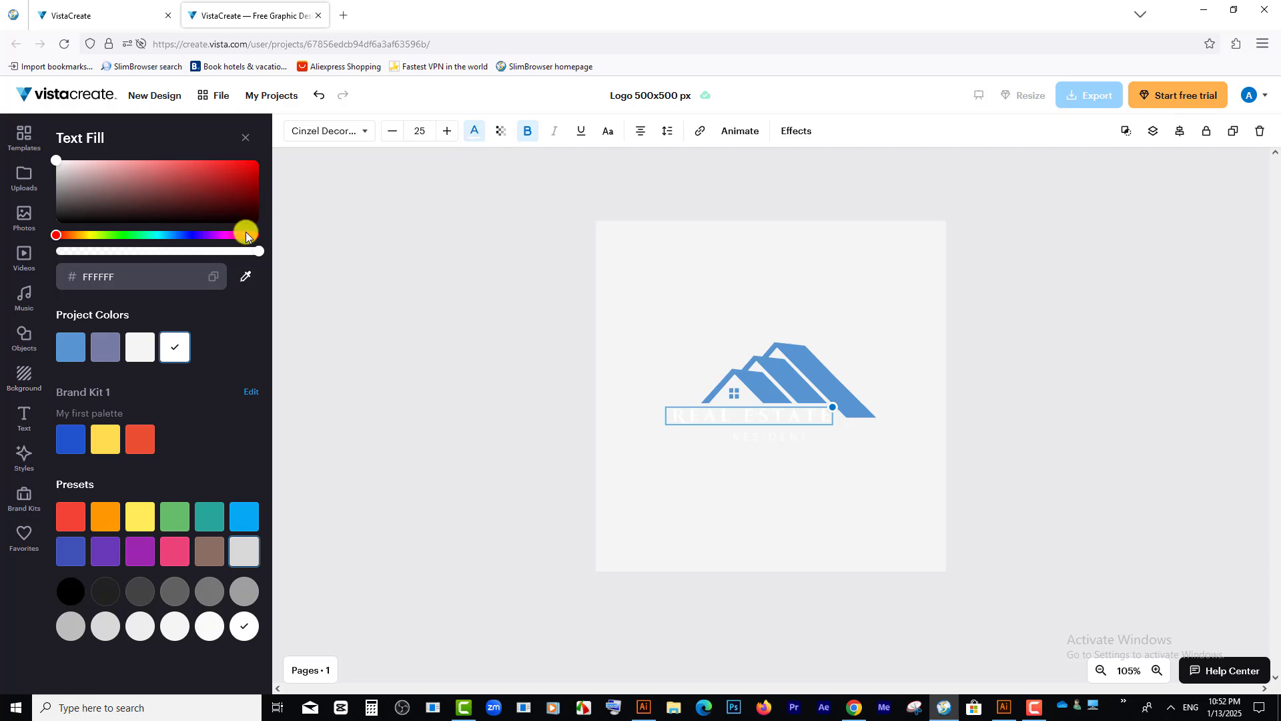
{"action": "left_click", "coordinate": [187, 235]}
{"action": "left_click_drag", "start_coordinate": [210, 212], "coordinate": [234, 194]}
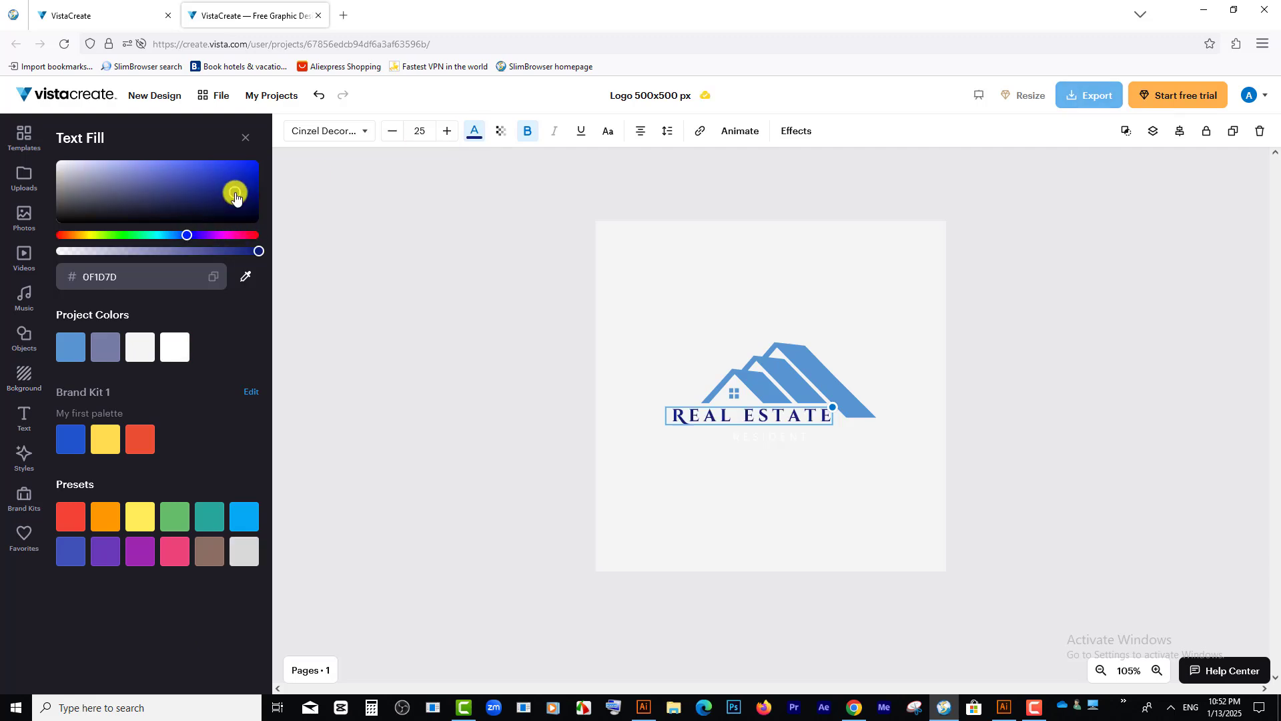
Step: Change the fill of the white RESIDENT text below REAL ESTATE to purple
{"action": "left_click", "coordinate": [786, 449]}
{"action": "left_click", "coordinate": [783, 438]}
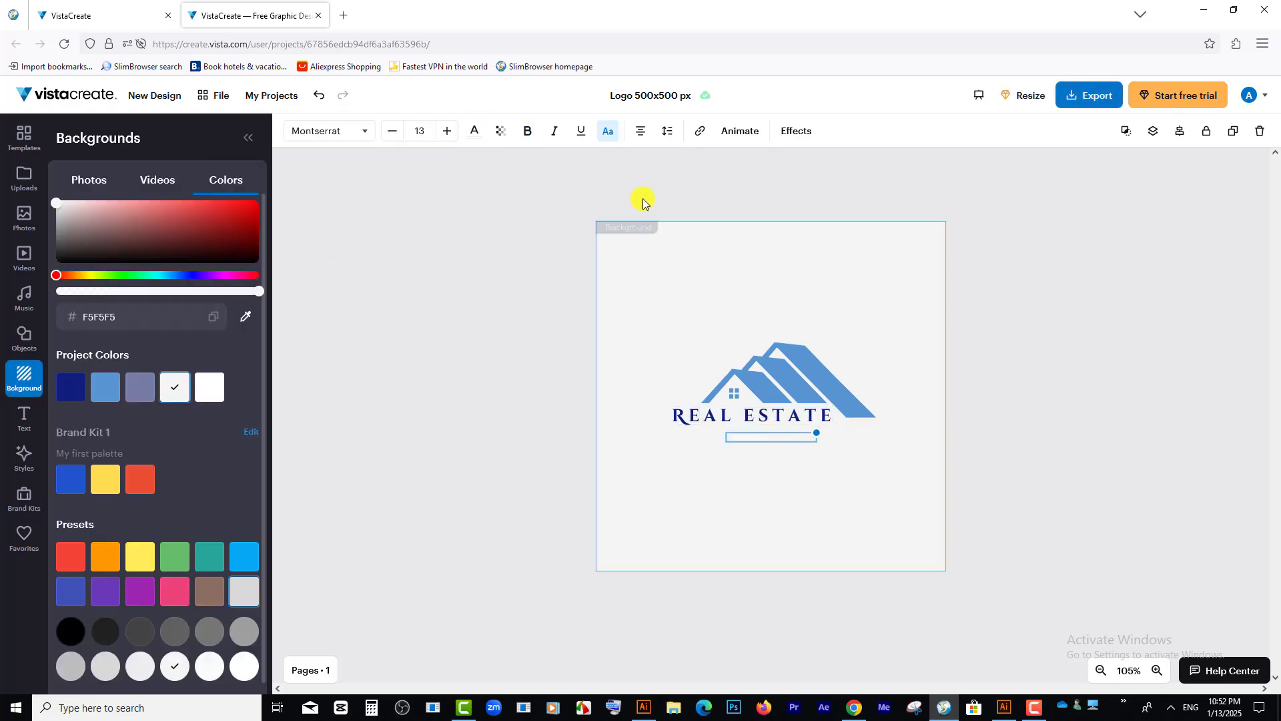
{"action": "left_click", "coordinate": [473, 131]}
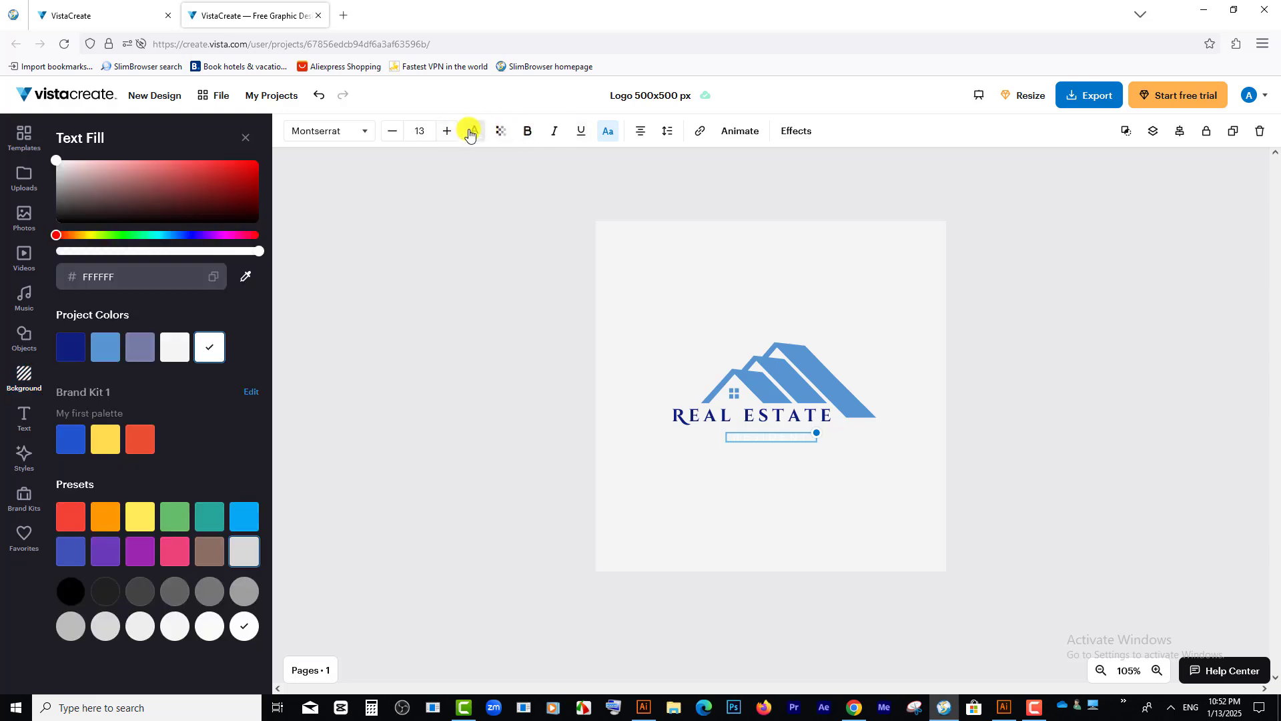
{"action": "left_click", "coordinate": [217, 235]}
{"action": "left_click", "coordinate": [202, 234]}
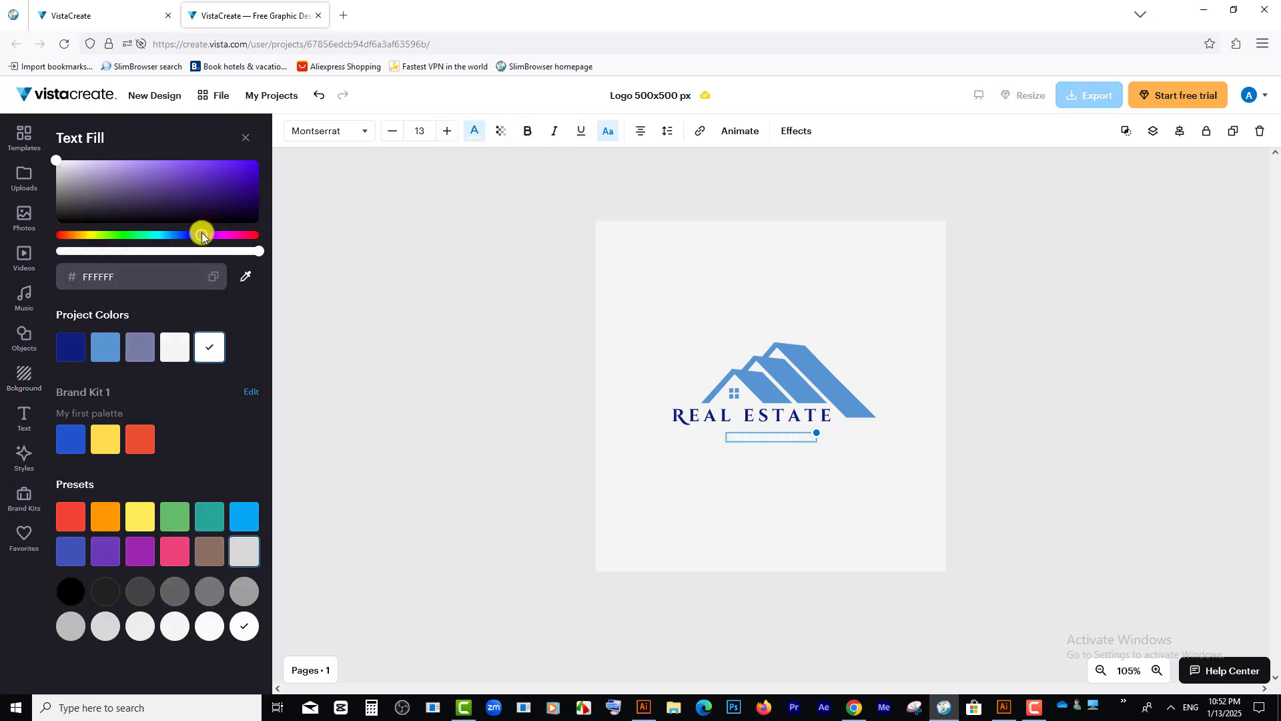
{"action": "left_click", "coordinate": [243, 175]}
{"action": "left_click", "coordinate": [739, 340]}
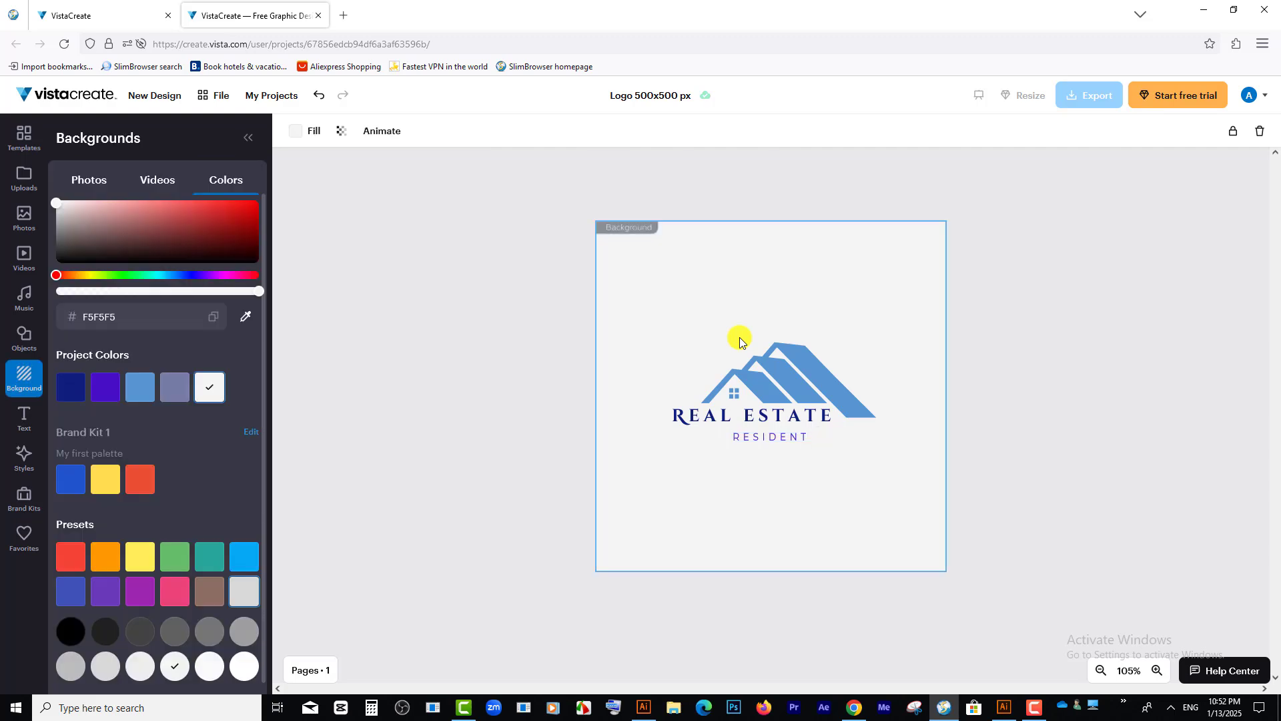
Step: Move the rooftop graphic slightly upward, away from the REAL ESTATE text
{"action": "left_click", "coordinate": [798, 387]}
{"action": "right_click", "coordinate": [831, 377]}
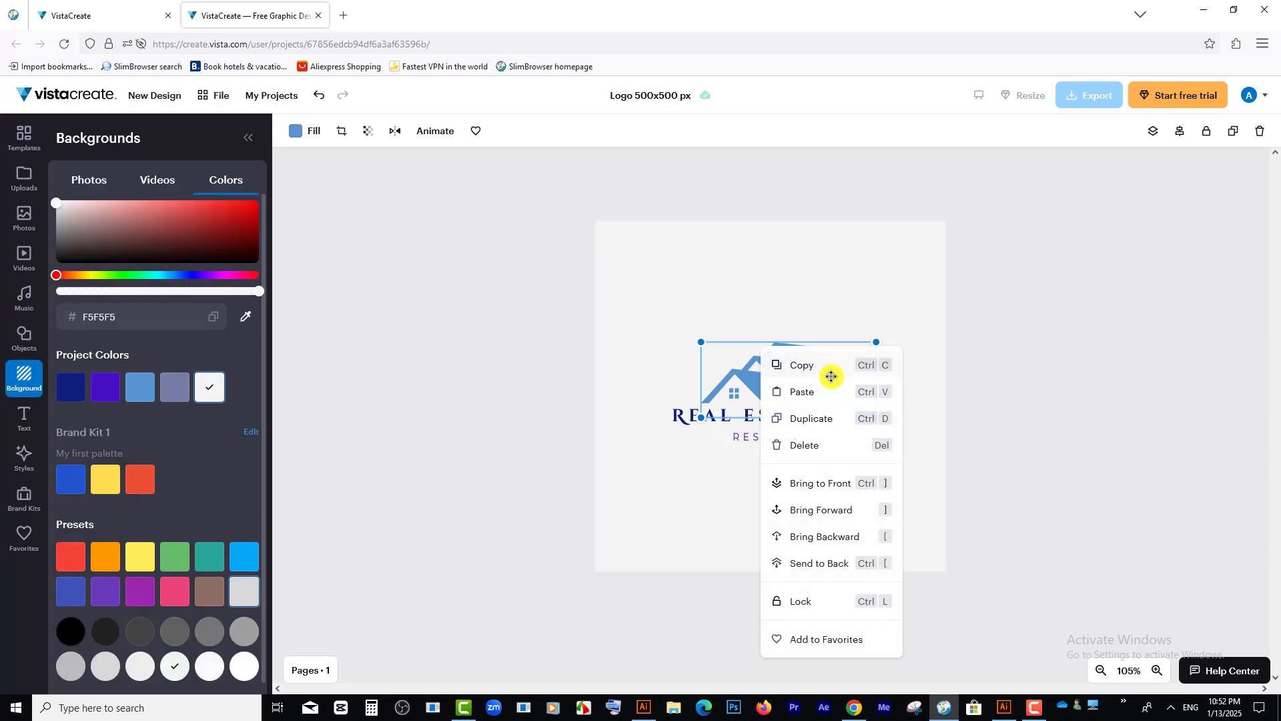
{"action": "left_click", "coordinate": [830, 298]}
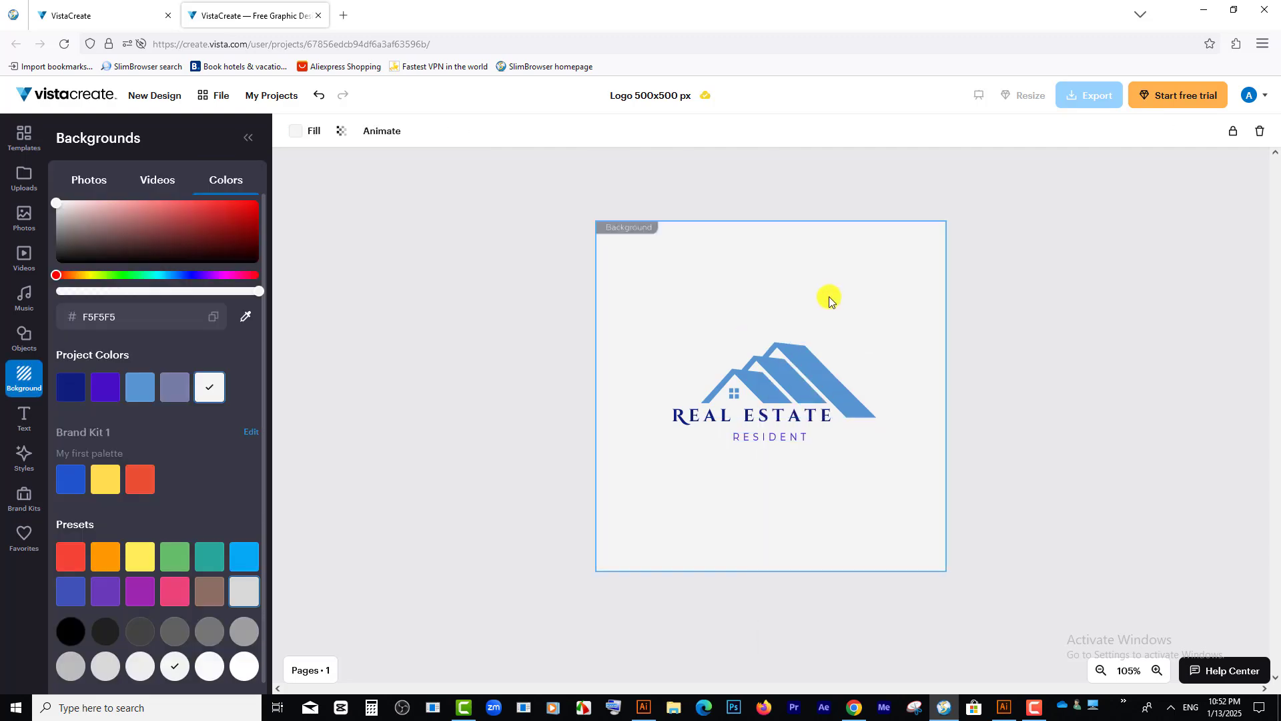
{"action": "left_click", "coordinate": [778, 386]}
{"action": "mouse_move", "coordinate": [759, 390]}
{"action": "left_mouse_down"}
{"action": "mouse_move", "coordinate": [729, 384]}
{"action": "mouse_move", "coordinate": [754, 374]}
{"action": "mouse_move", "coordinate": [771, 389]}
{"action": "left_mouse_up"}
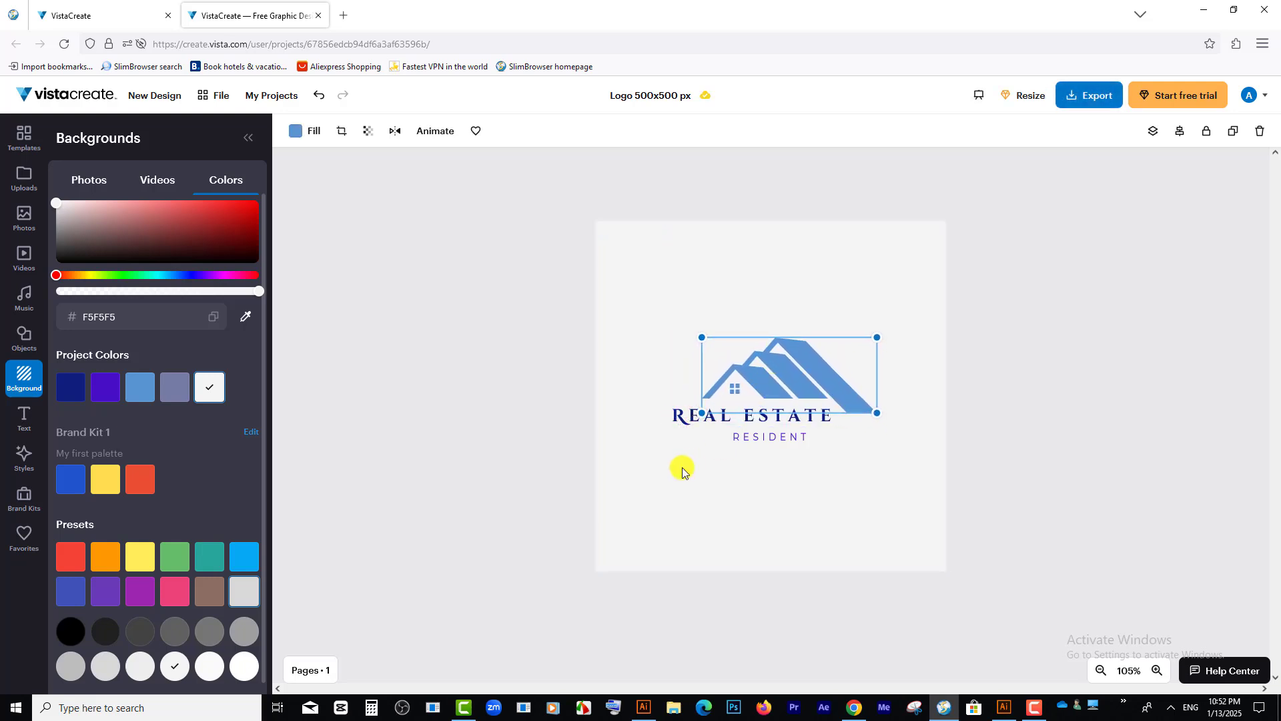
Step: Replace the REAL ESTATE text with JEDDAHHEIGHT and widen its text box so the name fits on one line
{"action": "left_click", "coordinate": [676, 418]}
{"action": "double_click", "coordinate": [686, 419]}
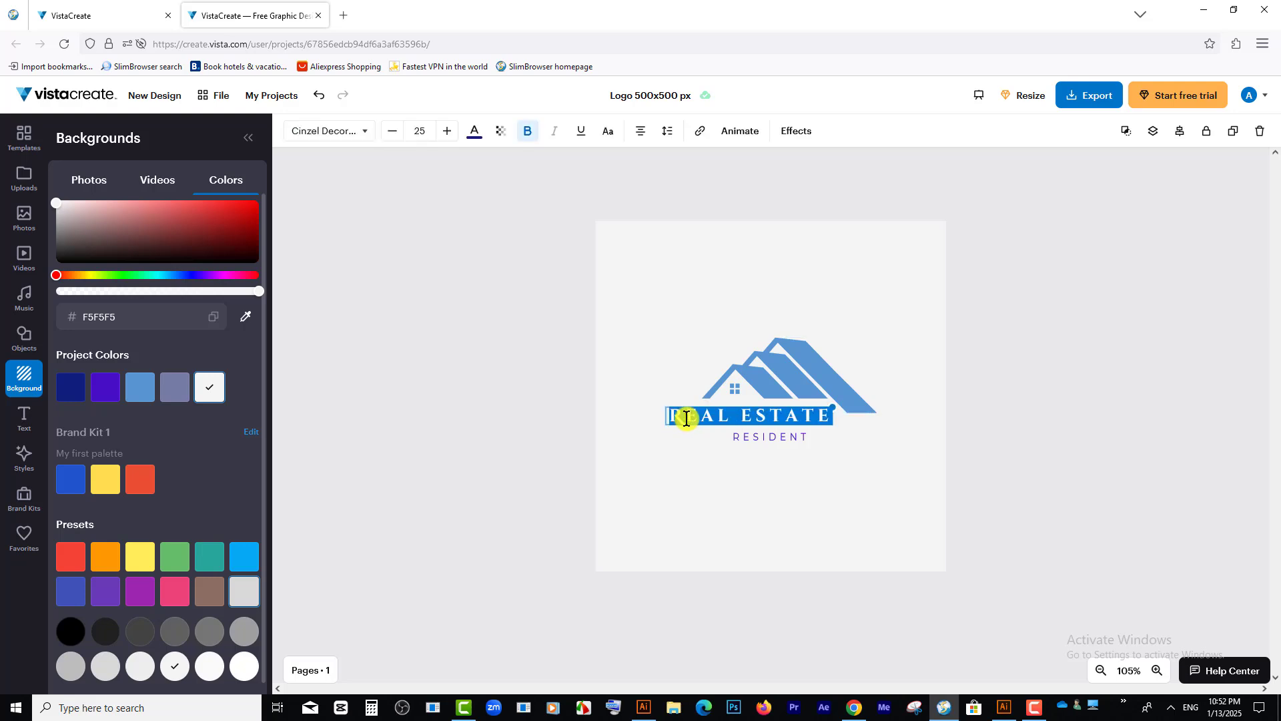
{"action": "type", "text": "JE"}
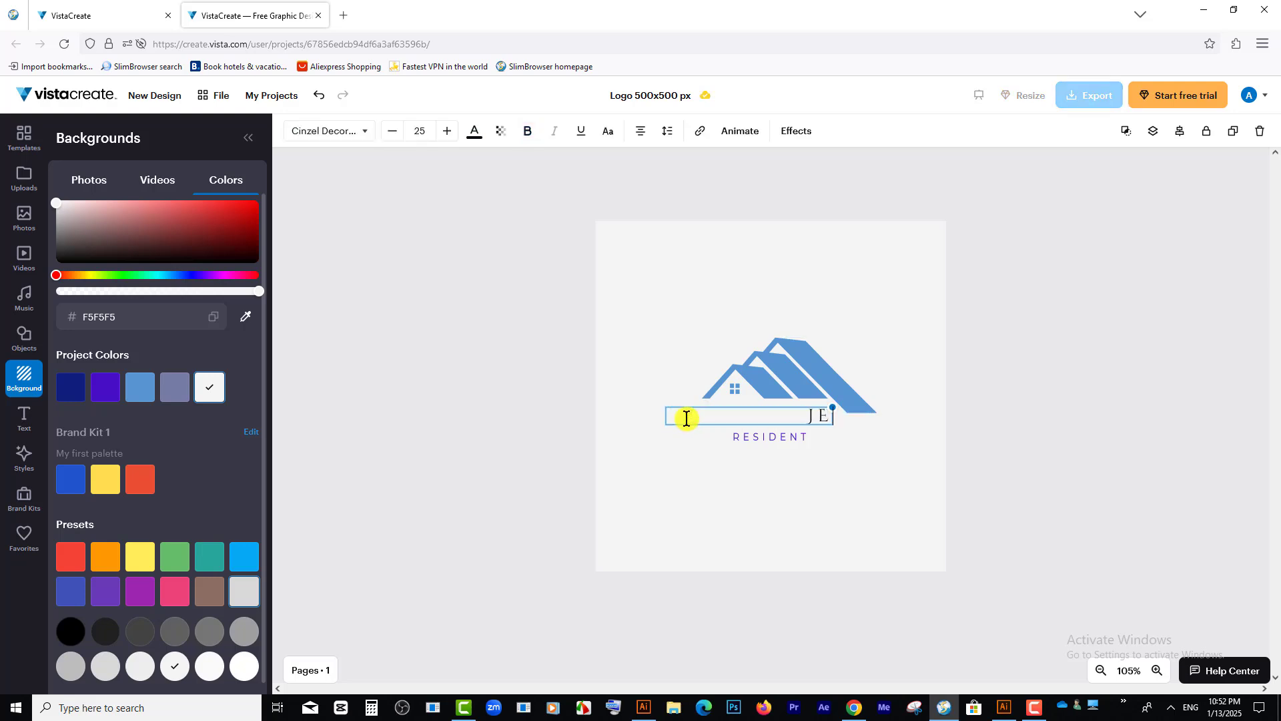
{"action": "type", "text": "DDAHHEIGHT"}
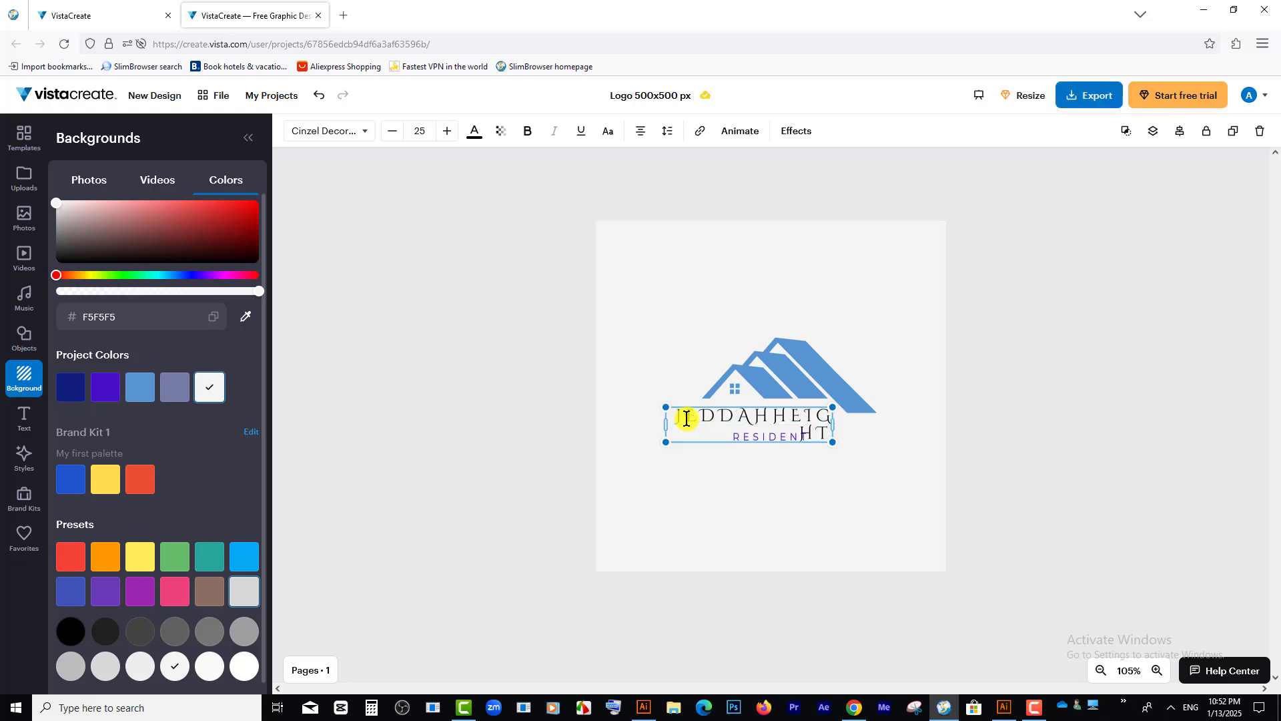
{"action": "left_click_drag", "start_coordinate": [665, 425], "coordinate": [639, 429]}
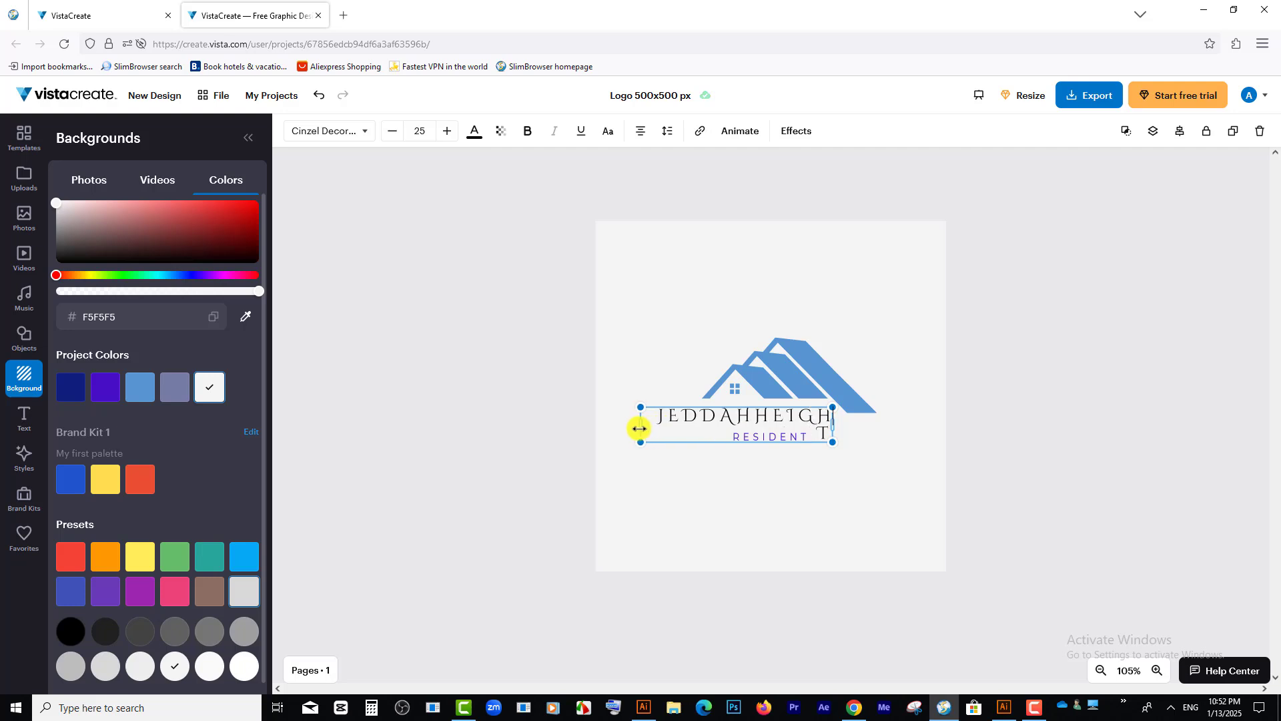
Step: Make the JEDDAHHEIGHT text bold and reduce its font size to 23
{"action": "double_click", "coordinate": [701, 417]}
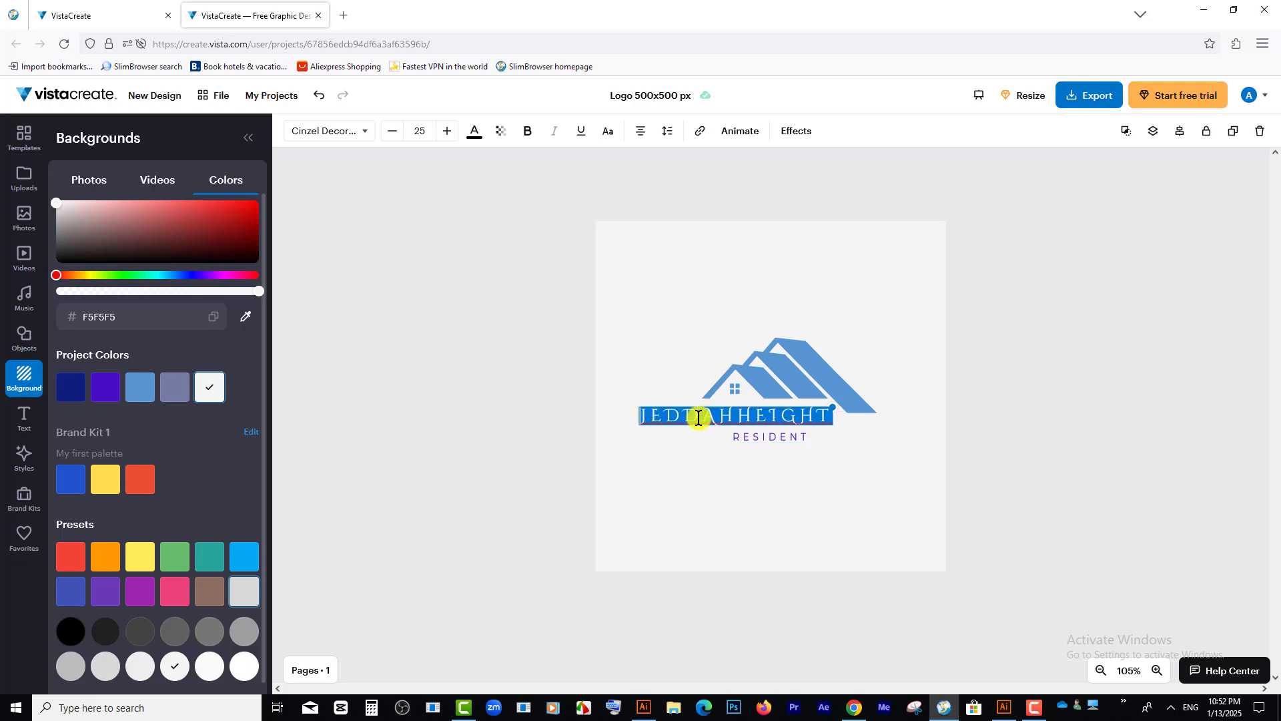
{"action": "left_click", "coordinate": [527, 131]}
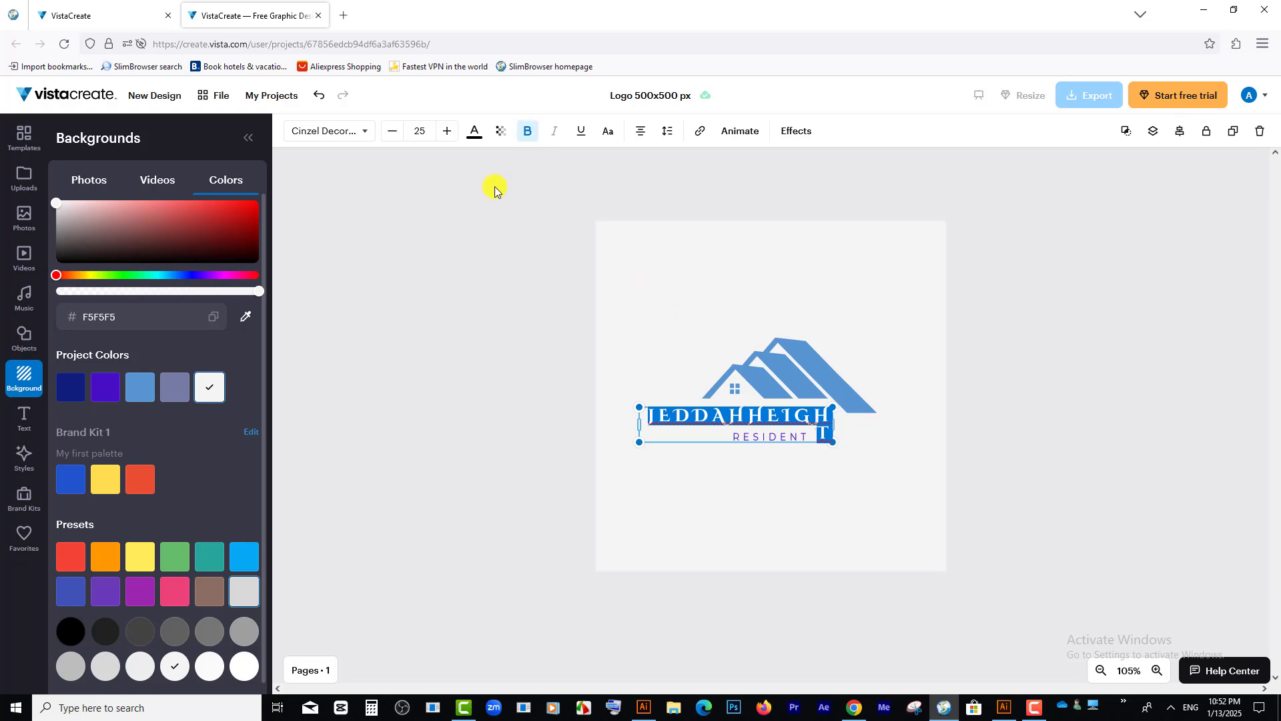
{"action": "left_click", "coordinate": [390, 131]}
{"action": "left_click", "coordinate": [390, 131]}
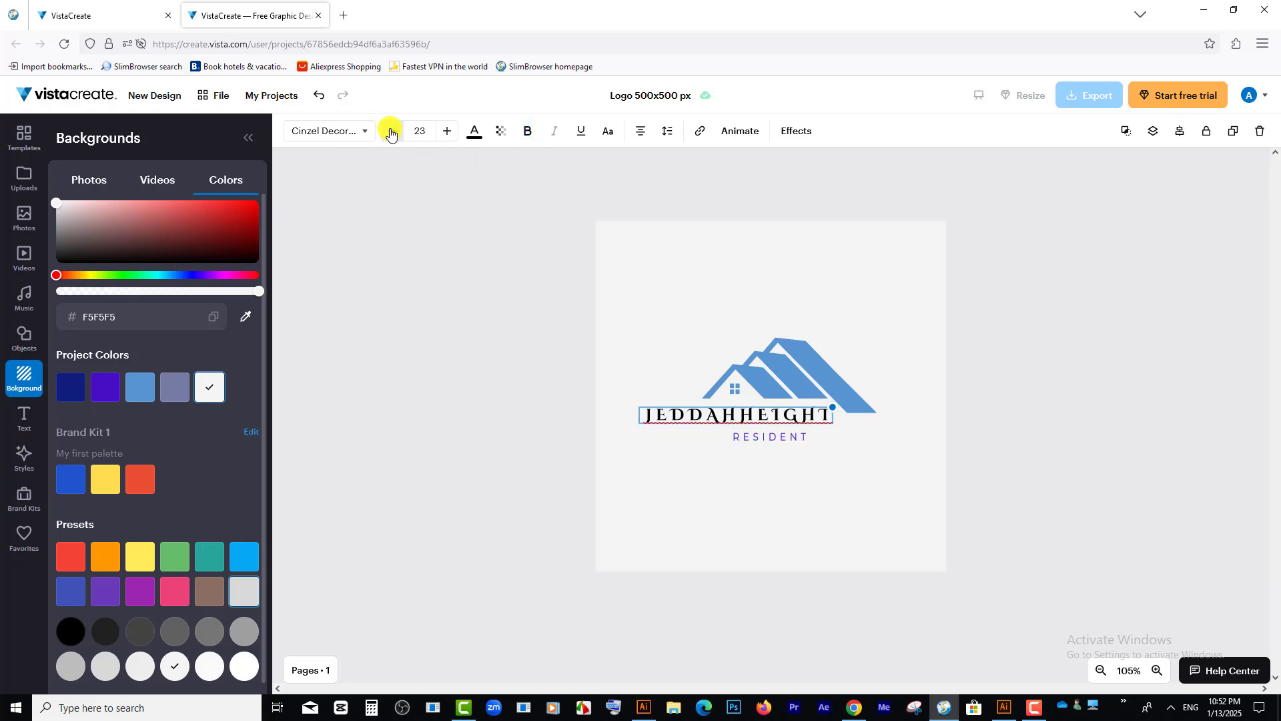
Step: Change the fill of the JEDDAHHEIGHT text to dark blue
{"action": "left_click", "coordinate": [474, 130]}
{"action": "left_click", "coordinate": [223, 186]}
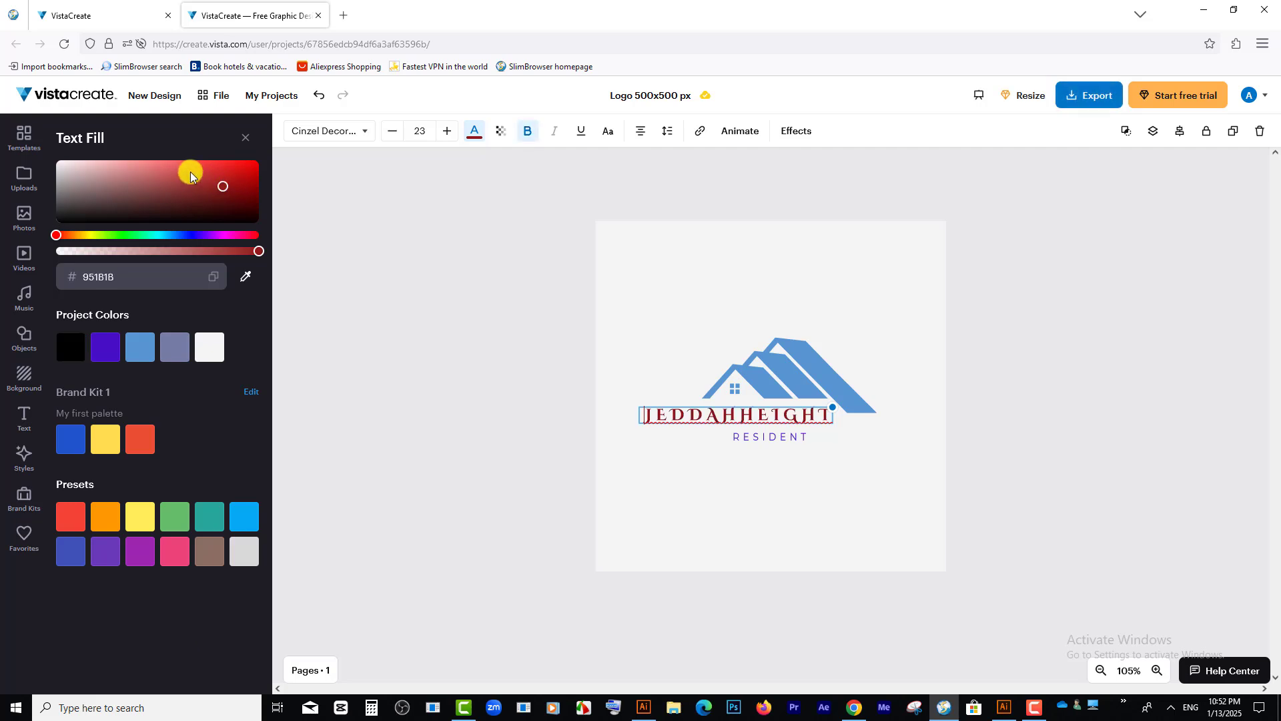
{"action": "left_click_drag", "start_coordinate": [187, 235], "coordinate": [173, 235]}
Step: Remove the RESIDENT text below JEDDAHHEIGHT and check the logo up close
{"action": "left_click", "coordinate": [763, 449]}
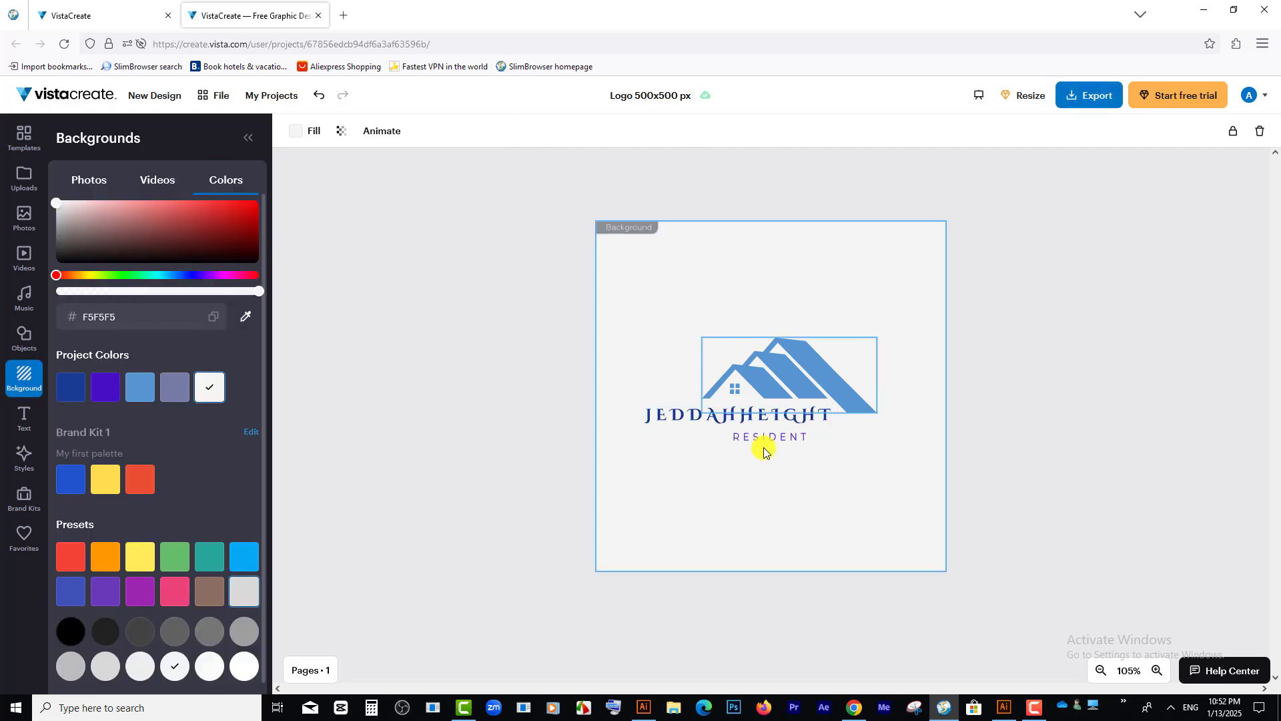
{"action": "double_click", "coordinate": [757, 435]}
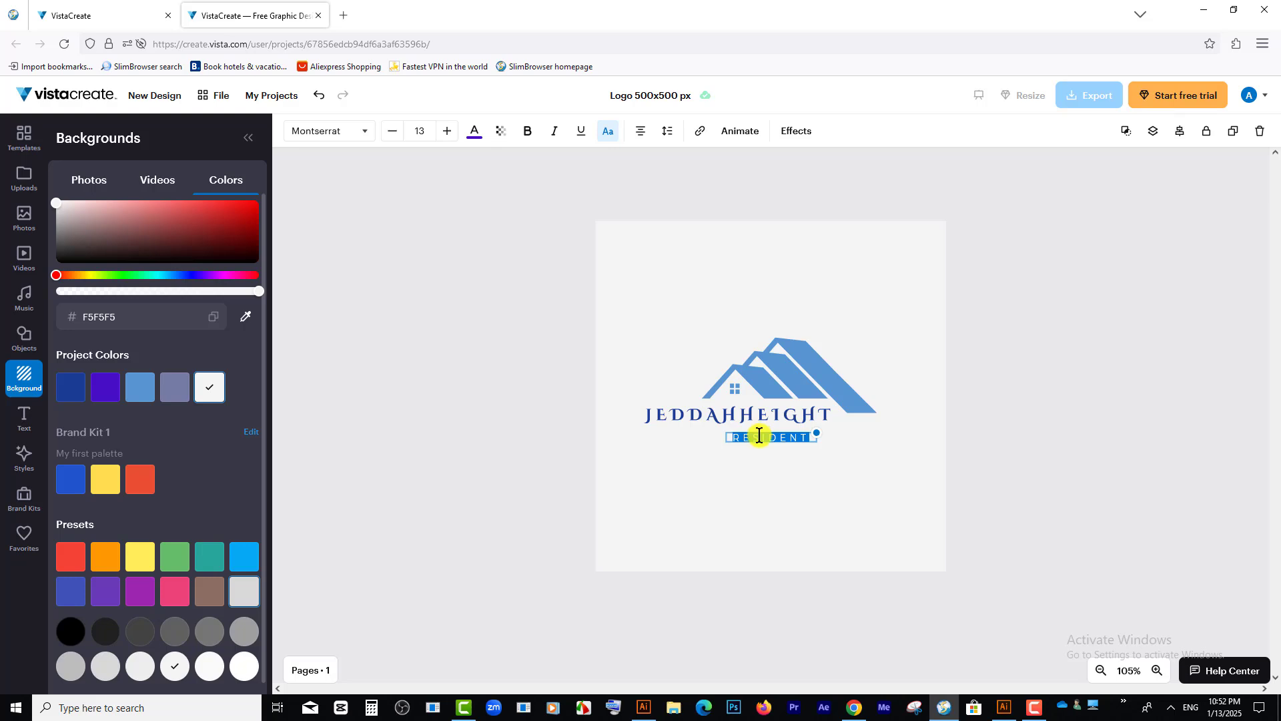
{"action": "left_click", "coordinate": [840, 481]}
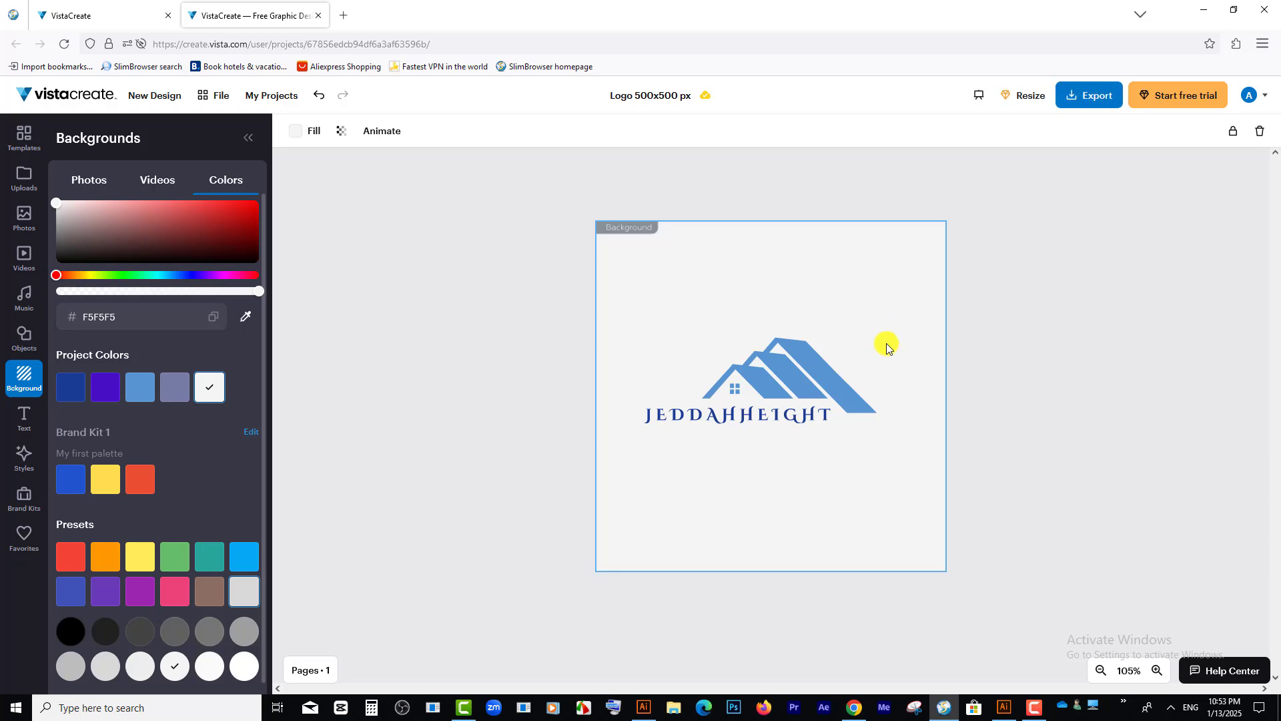
{"action": "scroll", "coordinate": [886, 343], "scroll_direction": "up", "scroll_amount": 2}
{"action": "scroll", "coordinate": [887, 343], "scroll_direction": "up", "scroll_amount": 2}
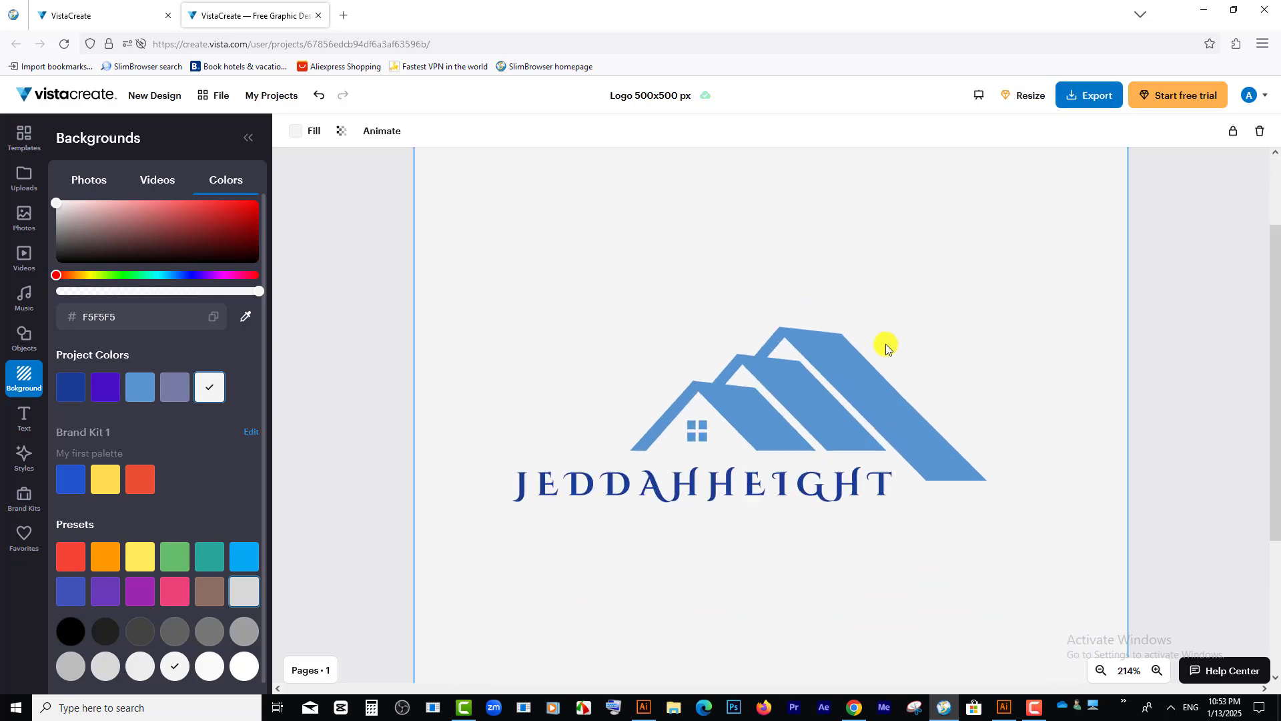
{"action": "scroll", "coordinate": [886, 343], "scroll_direction": "down", "scroll_amount": 1}
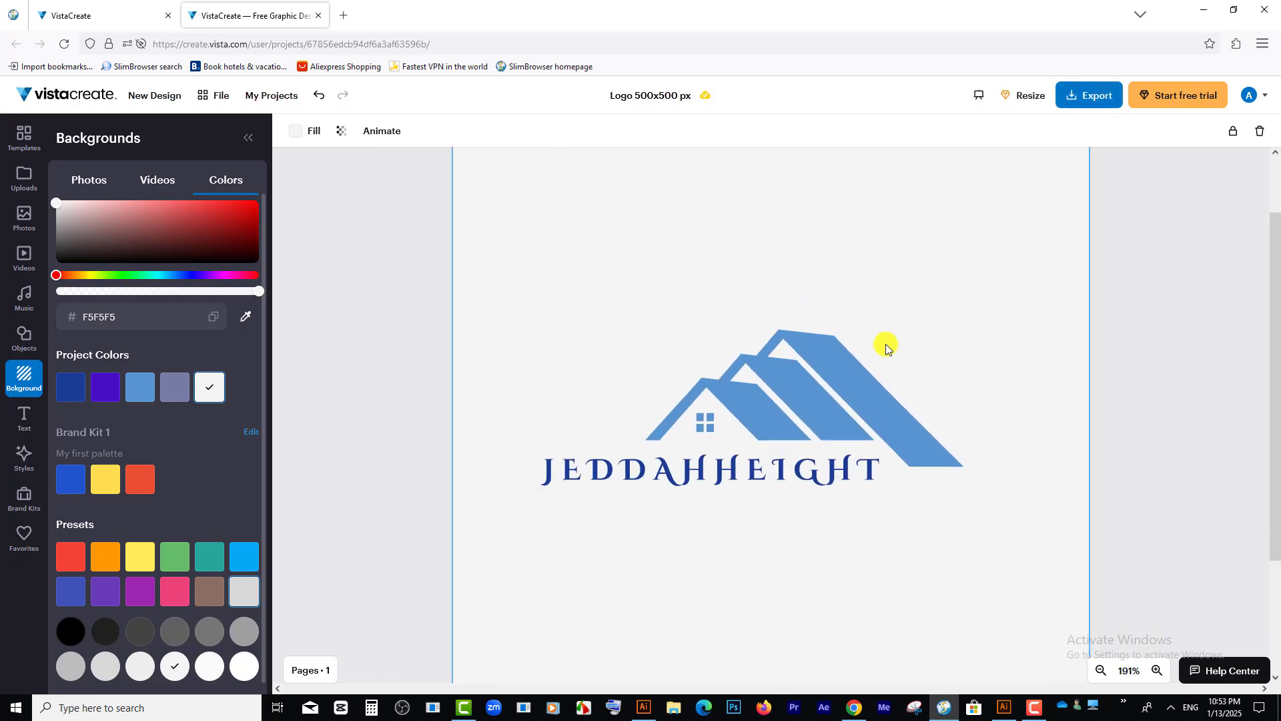
{"action": "scroll", "coordinate": [886, 343], "scroll_direction": "down", "scroll_amount": 3}
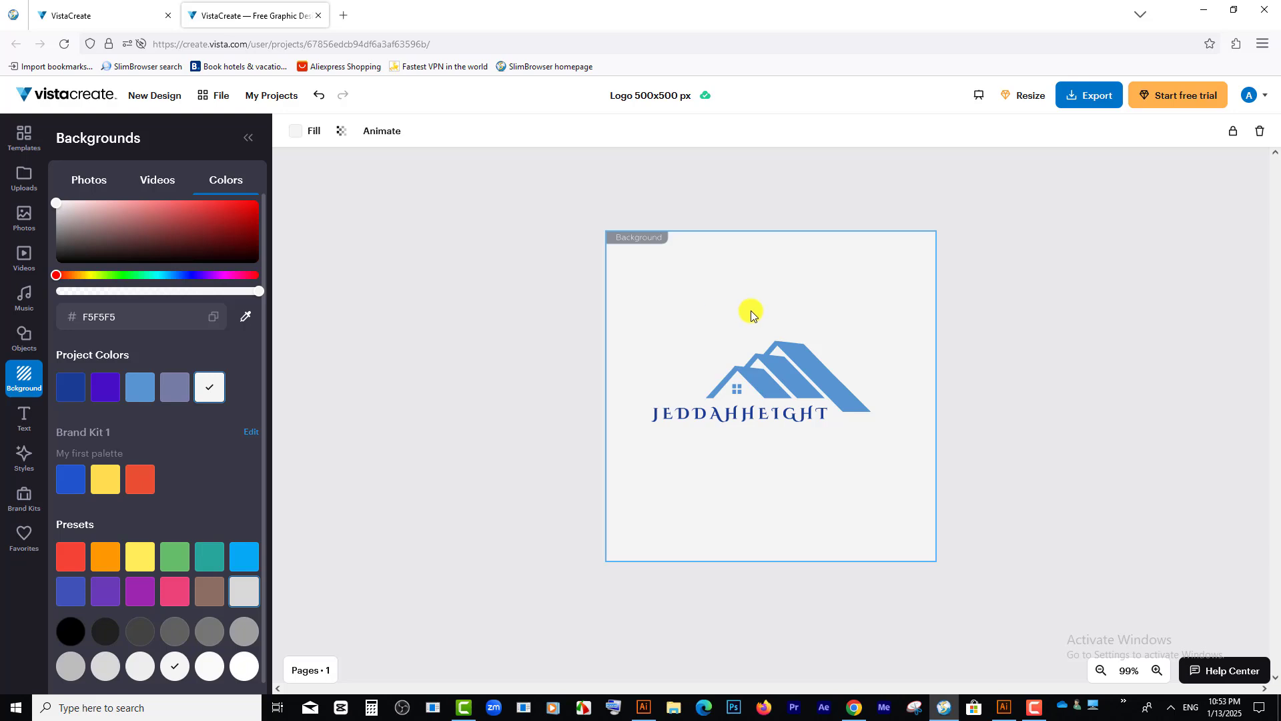
{"action": "left_click", "coordinate": [1086, 96]}
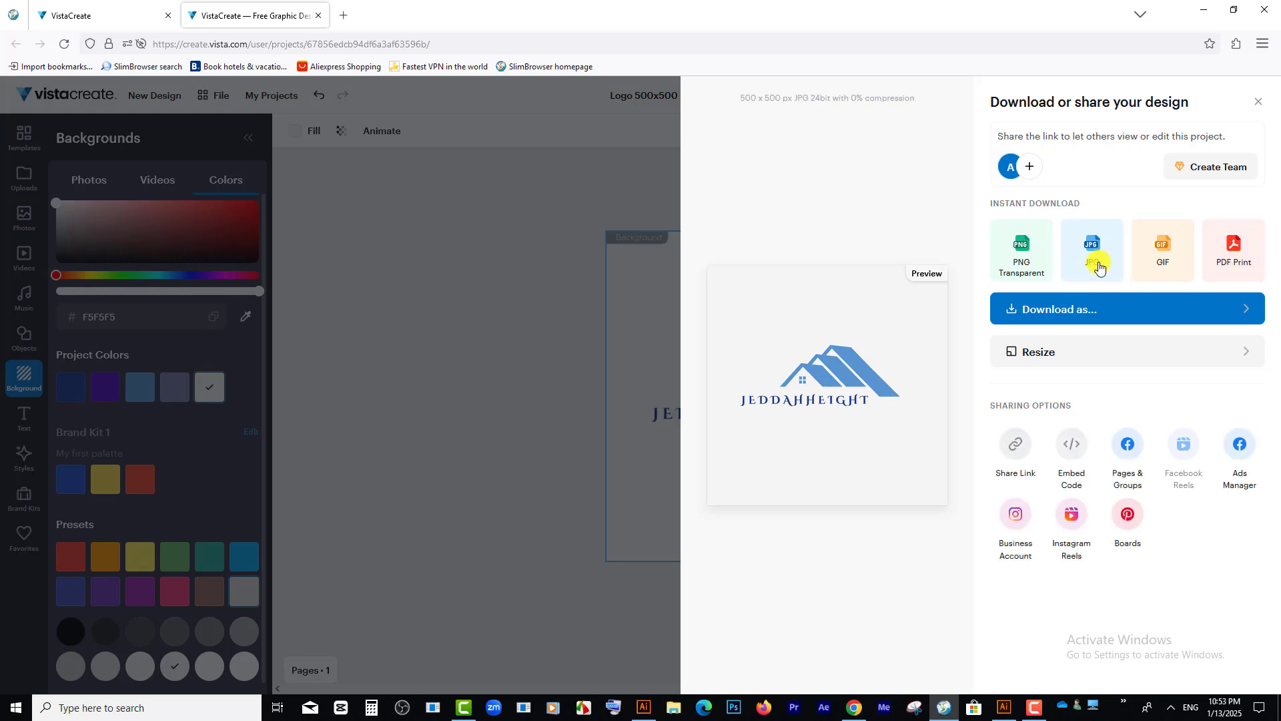
{"action": "left_click", "coordinate": [1087, 359]}
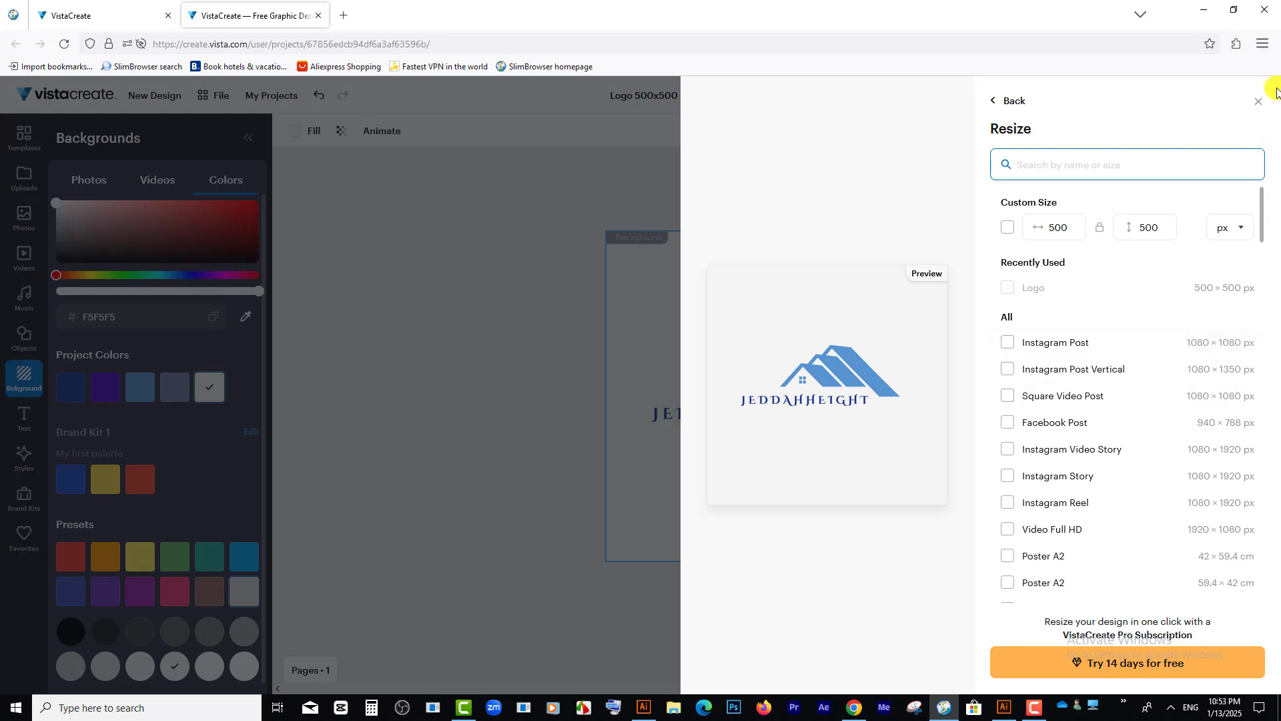
{"action": "left_click", "coordinate": [1258, 100]}
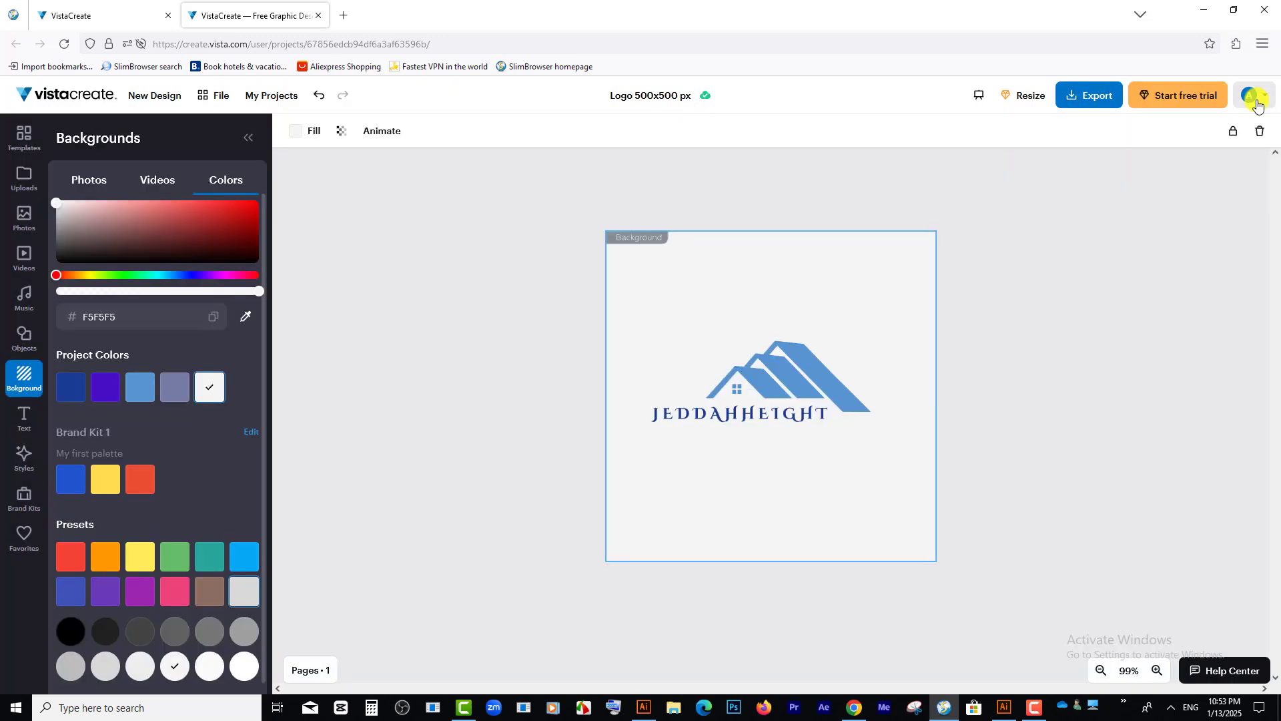
Step: Download the logo as a transparent PNG and show the downloaded file in its folder
{"action": "left_click", "coordinate": [1086, 94]}
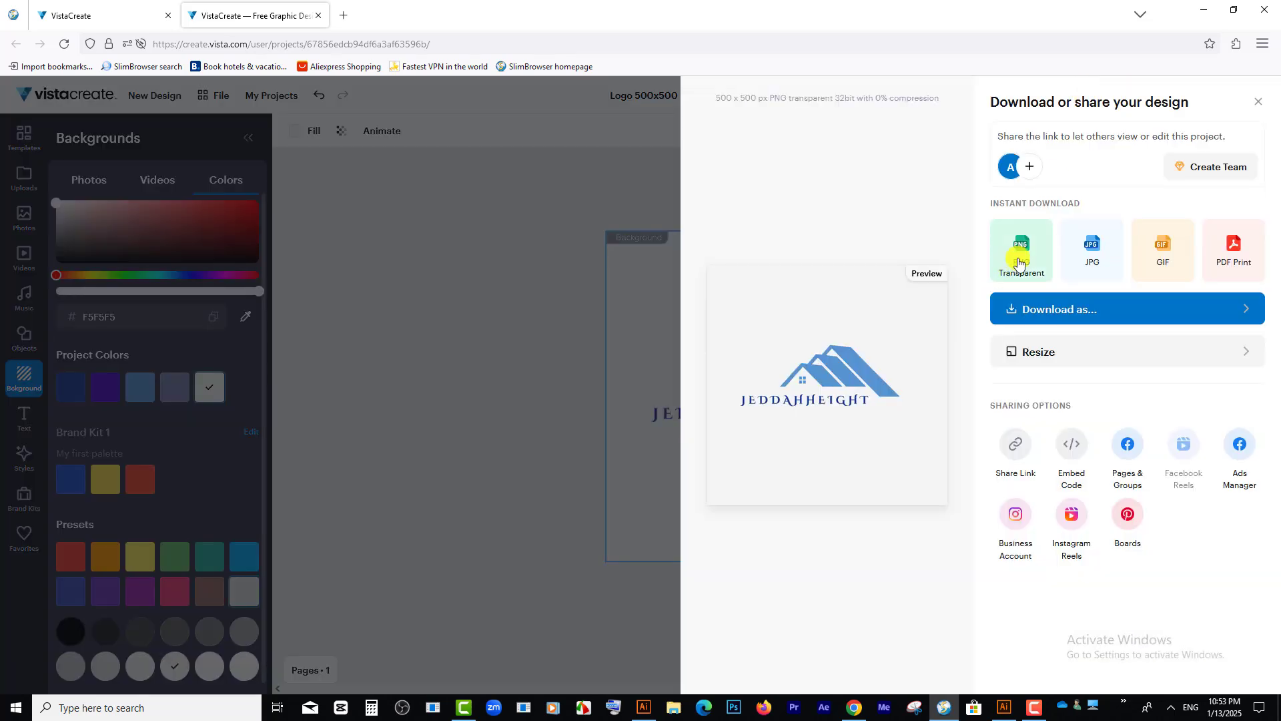
{"action": "left_click", "coordinate": [1024, 256]}
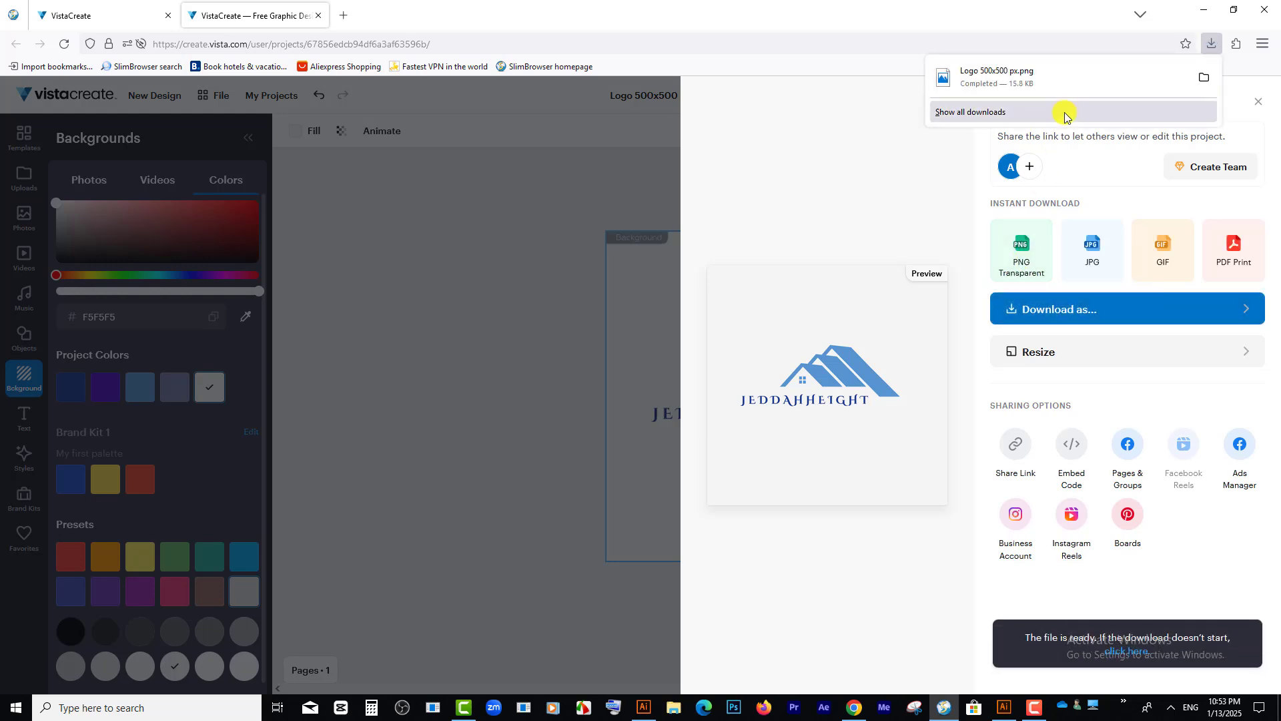
{"action": "left_click", "coordinate": [1204, 77]}
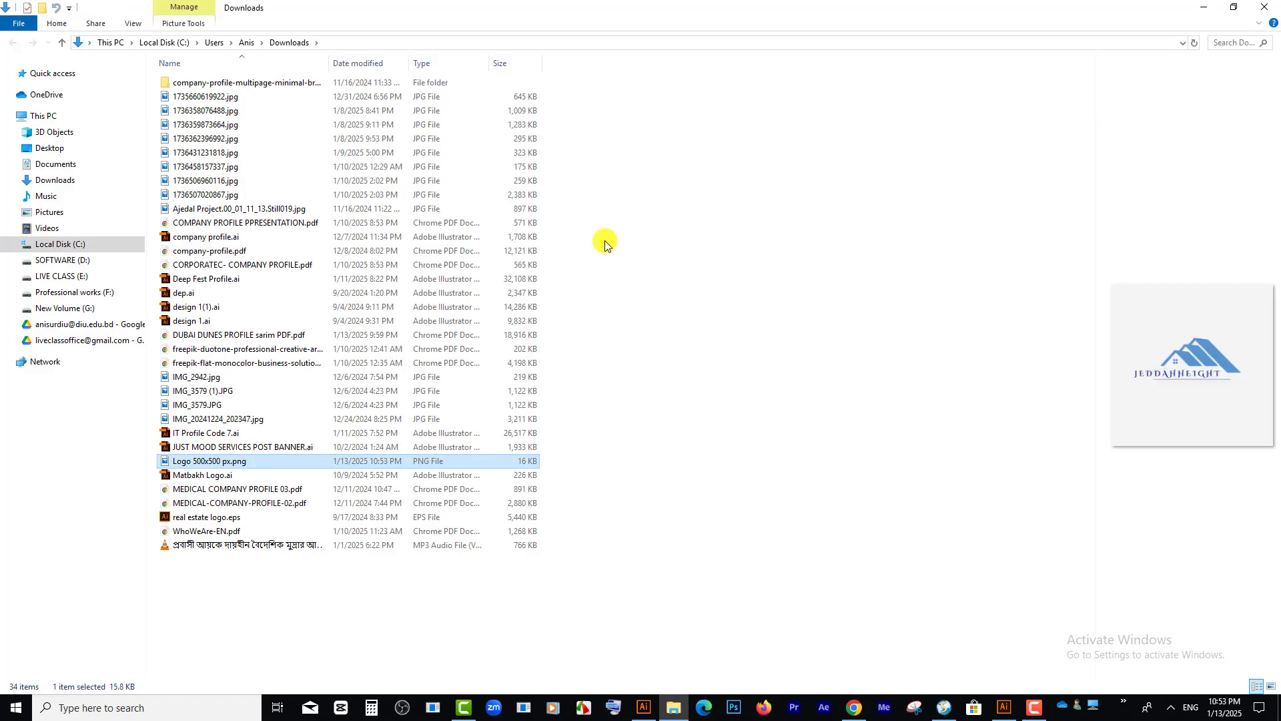
Step: Open Logo 500x500 px.png to view it, then close it and return to the VistaCreate export options
{"action": "double_click", "coordinate": [198, 462]}
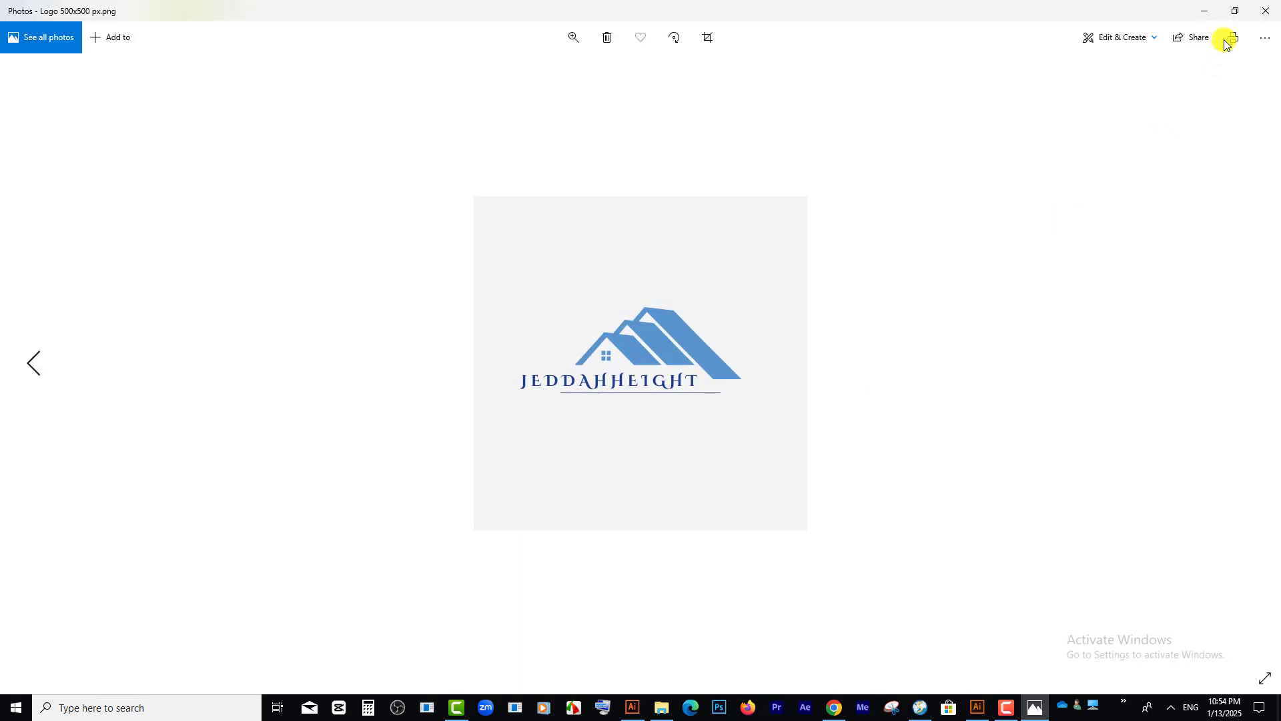
{"action": "left_click", "coordinate": [1265, 10]}
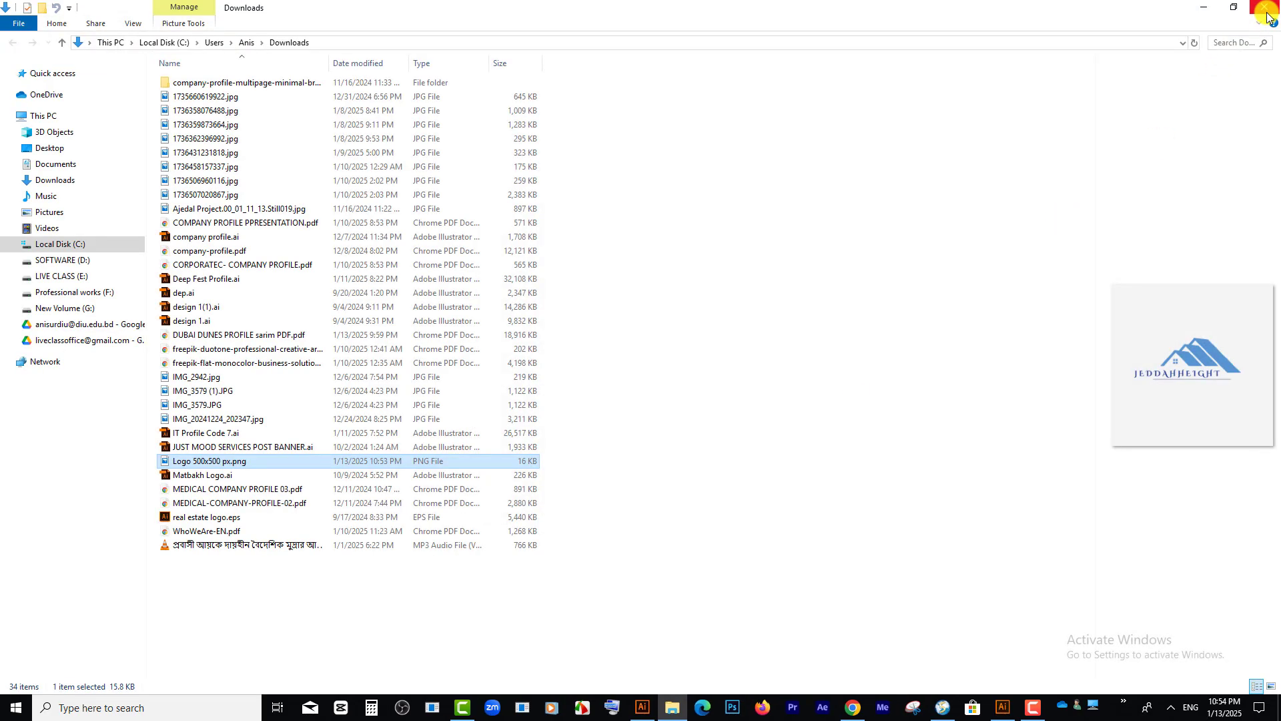
{"action": "left_click", "coordinate": [1203, 14]}
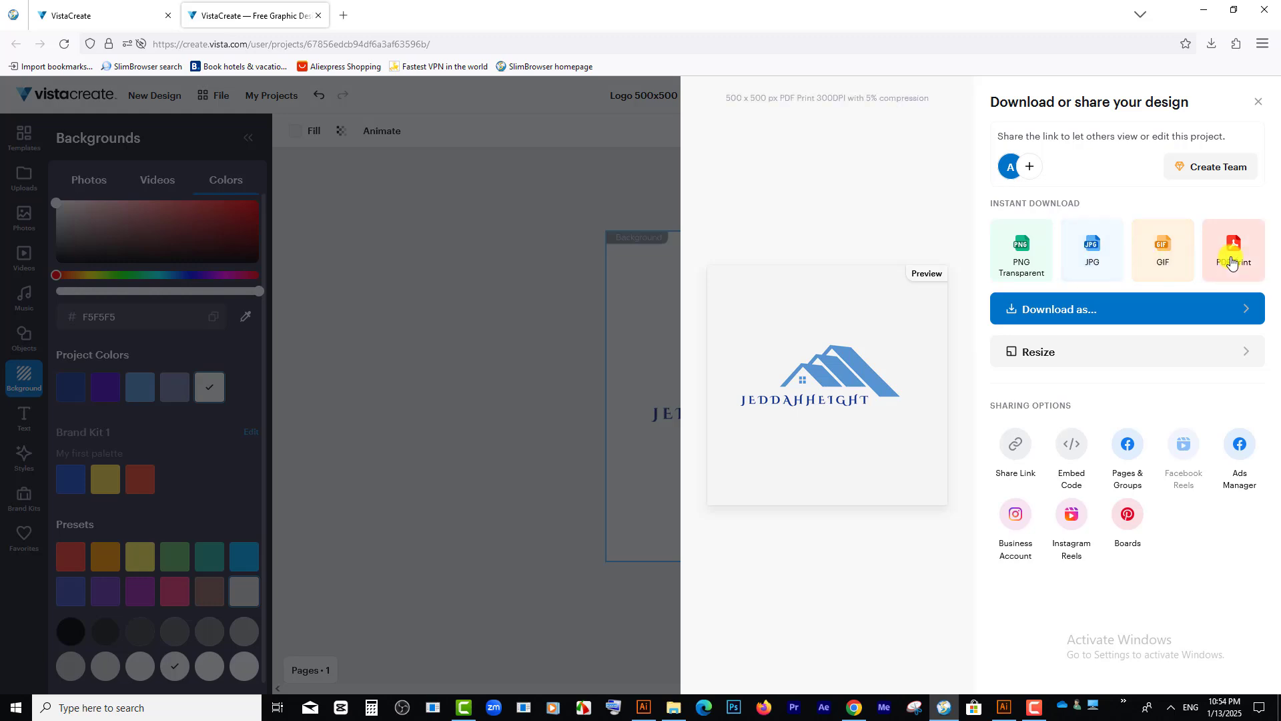
Step: Download the logo in PDF Standard format and return to the VistaCreate design page
{"action": "left_click", "coordinate": [1155, 309]}
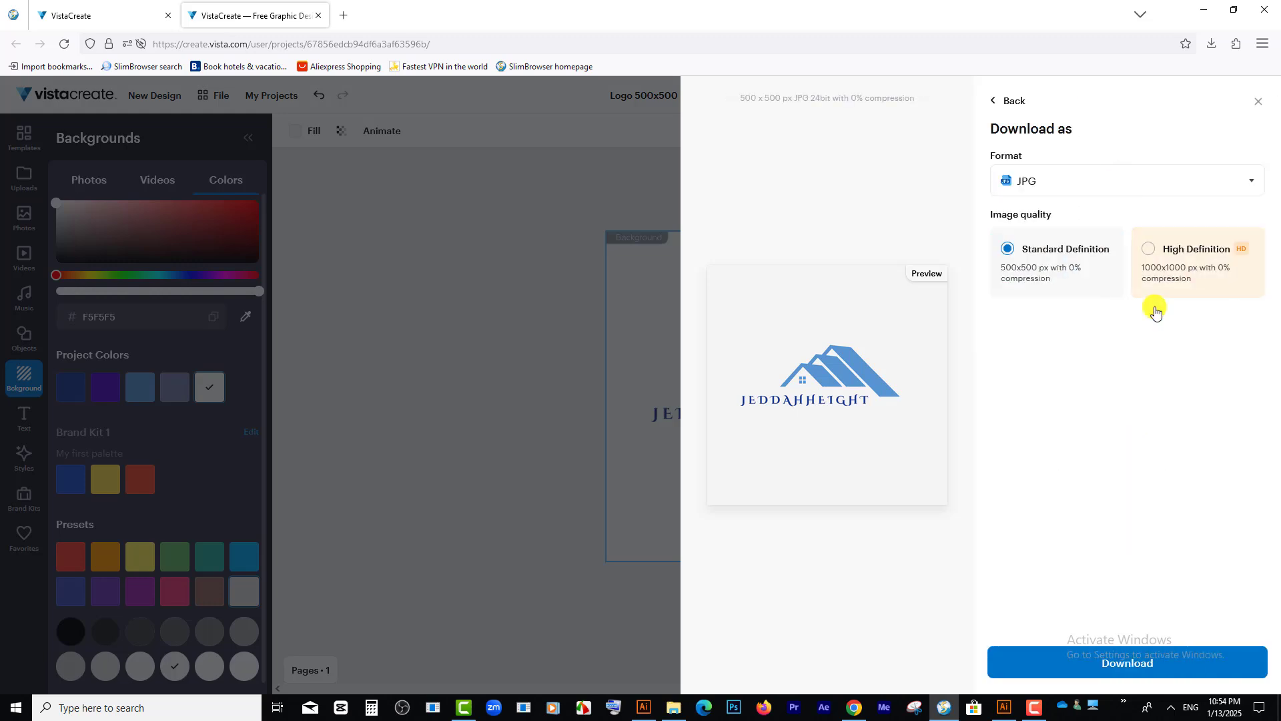
{"action": "left_click", "coordinate": [1061, 183]}
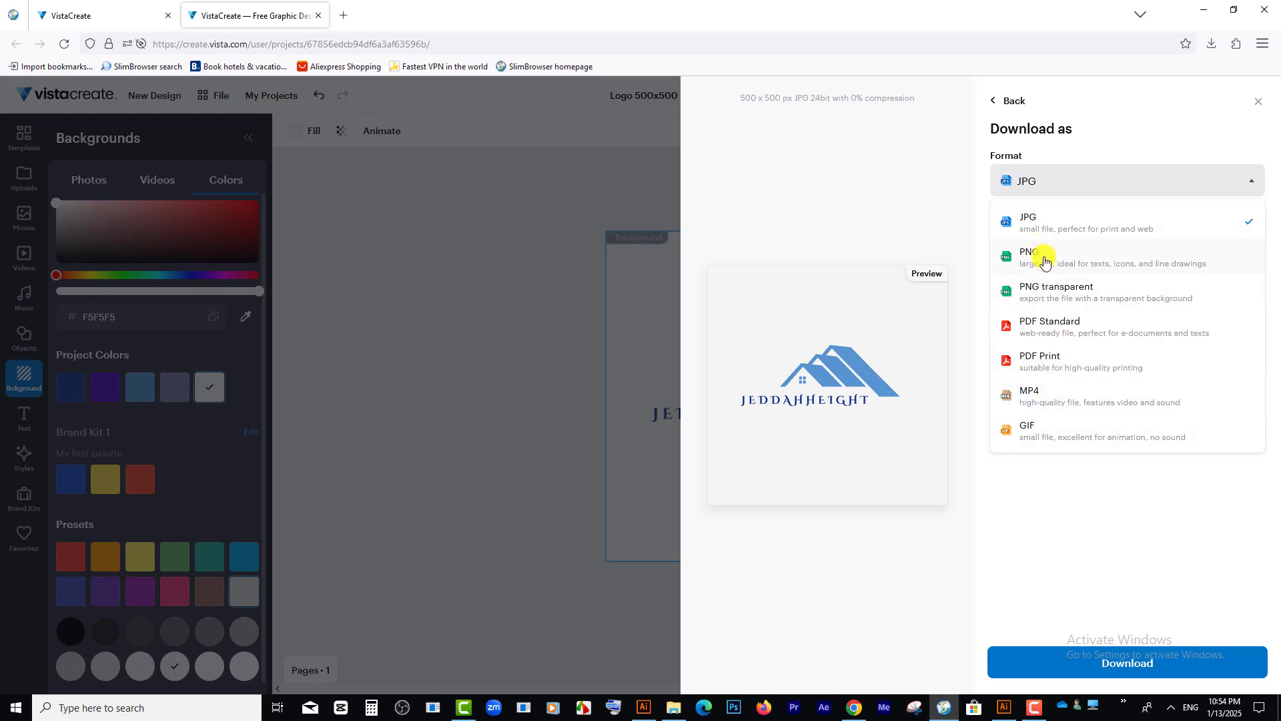
{"action": "left_click", "coordinate": [1057, 331]}
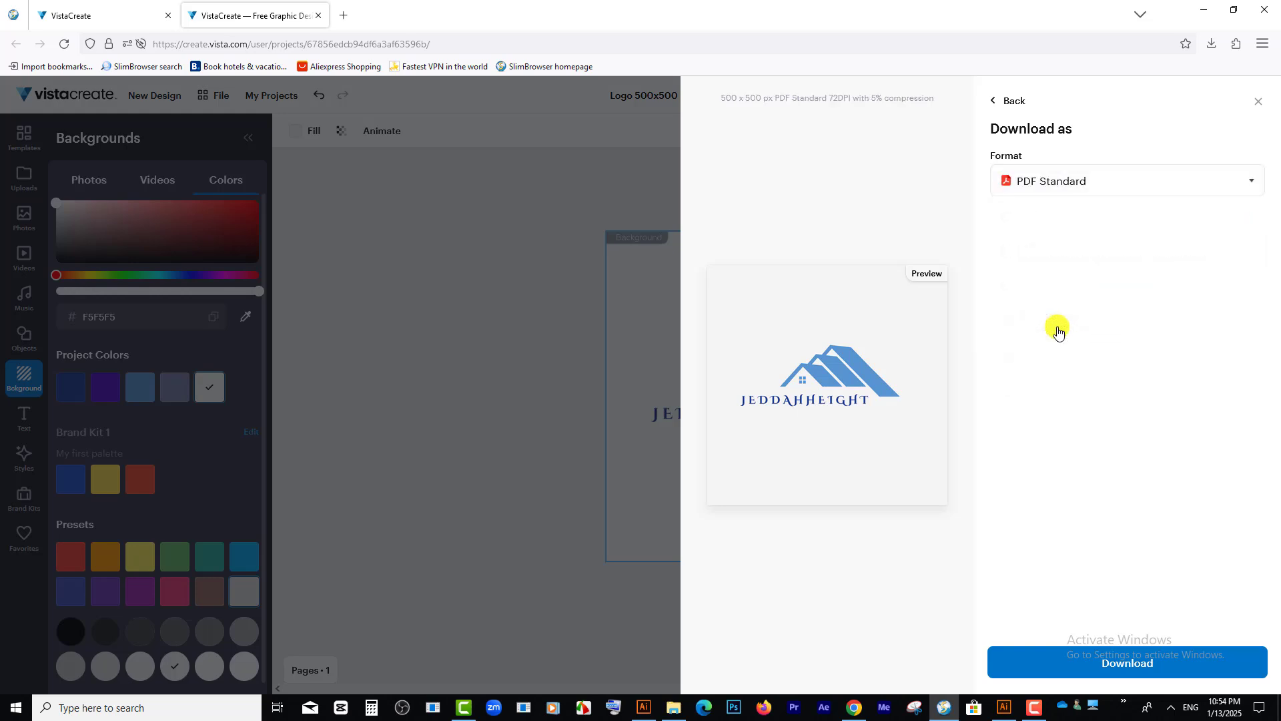
{"action": "left_click", "coordinate": [1152, 662]}
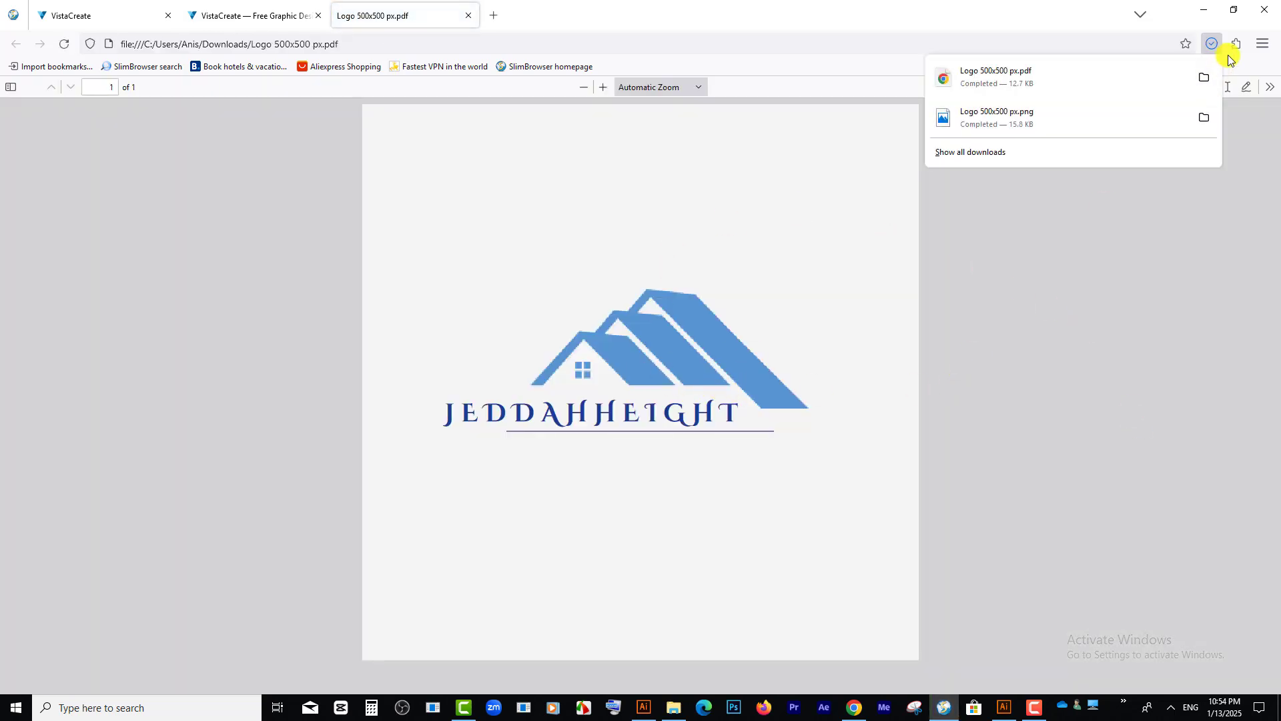
{"action": "left_click", "coordinate": [206, 9]}
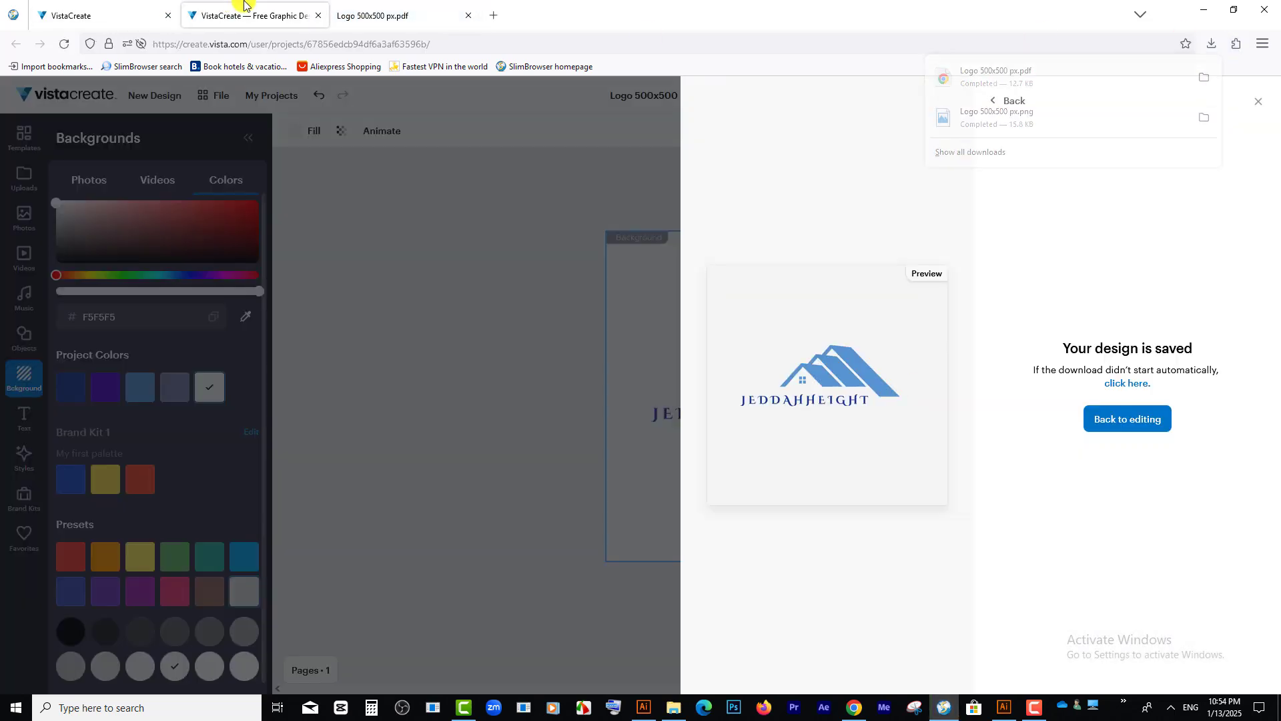
Step: Close the export panel and move the house graphic up and slightly left, clear of the JEDDAHHEIGHT text
{"action": "left_click", "coordinate": [1249, 101]}
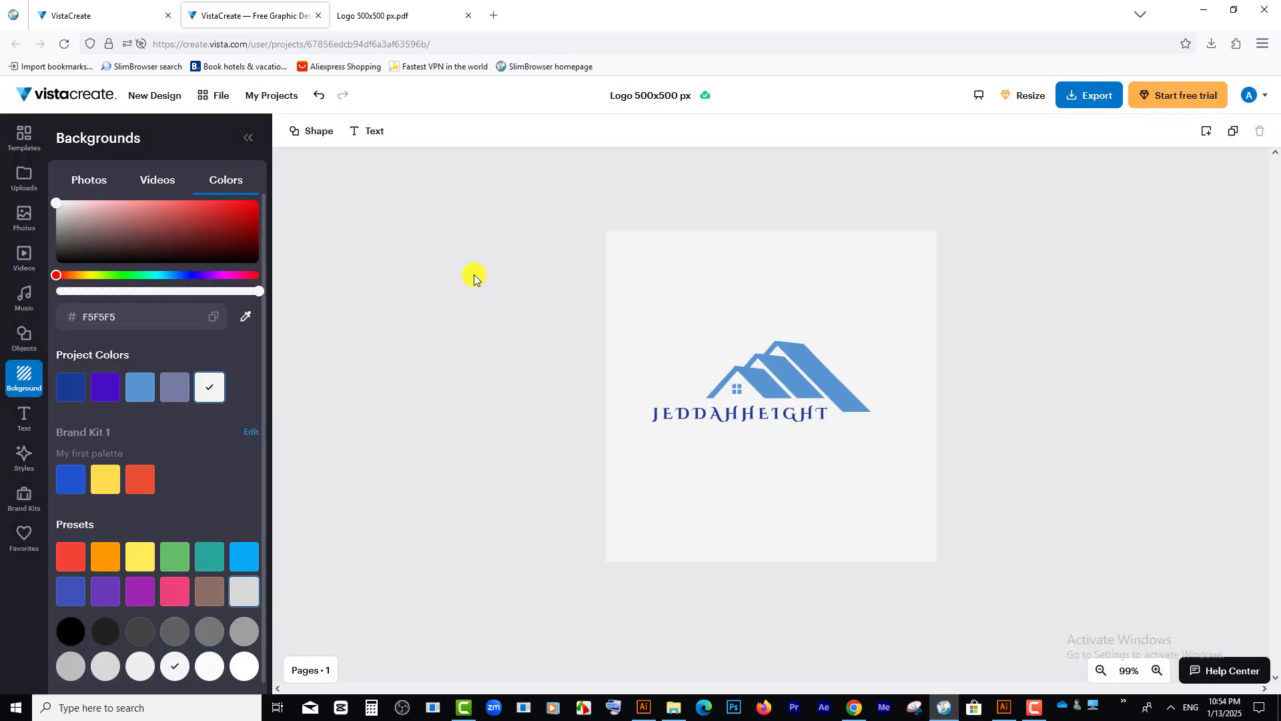
{"action": "left_click", "coordinate": [822, 381]}
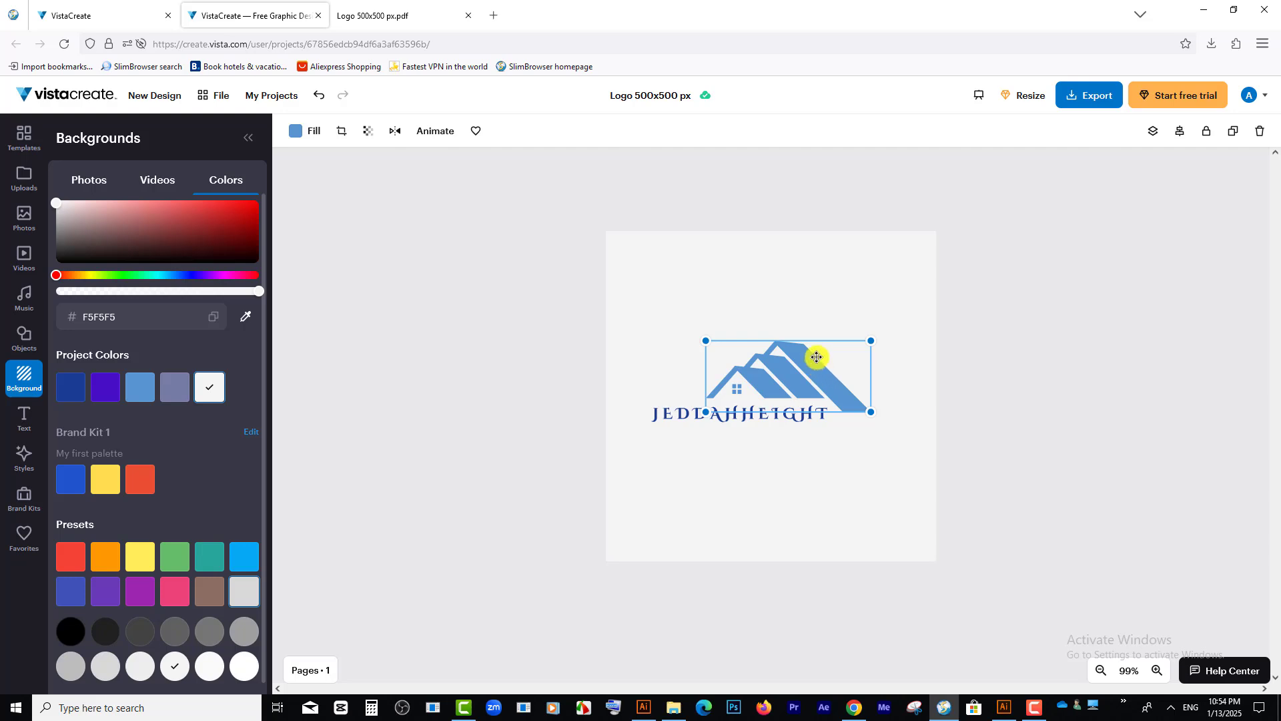
{"action": "left_click", "coordinate": [815, 310]}
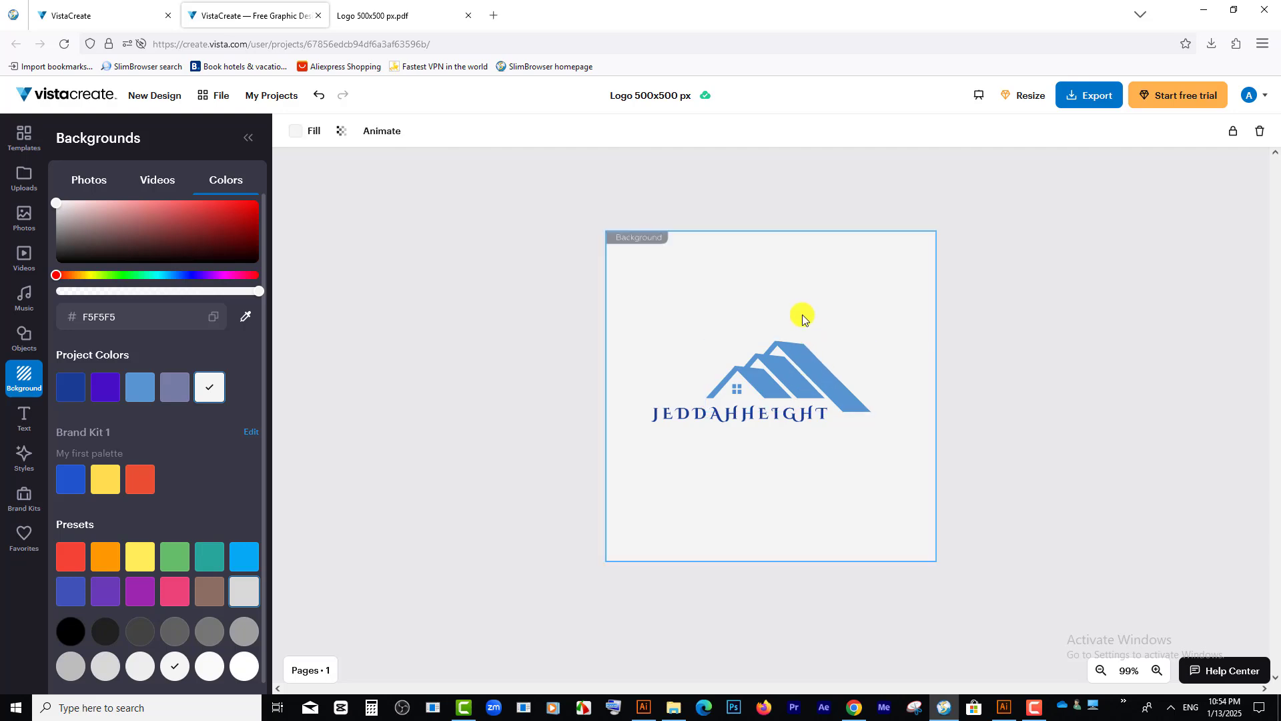
{"action": "left_click", "coordinate": [761, 381]}
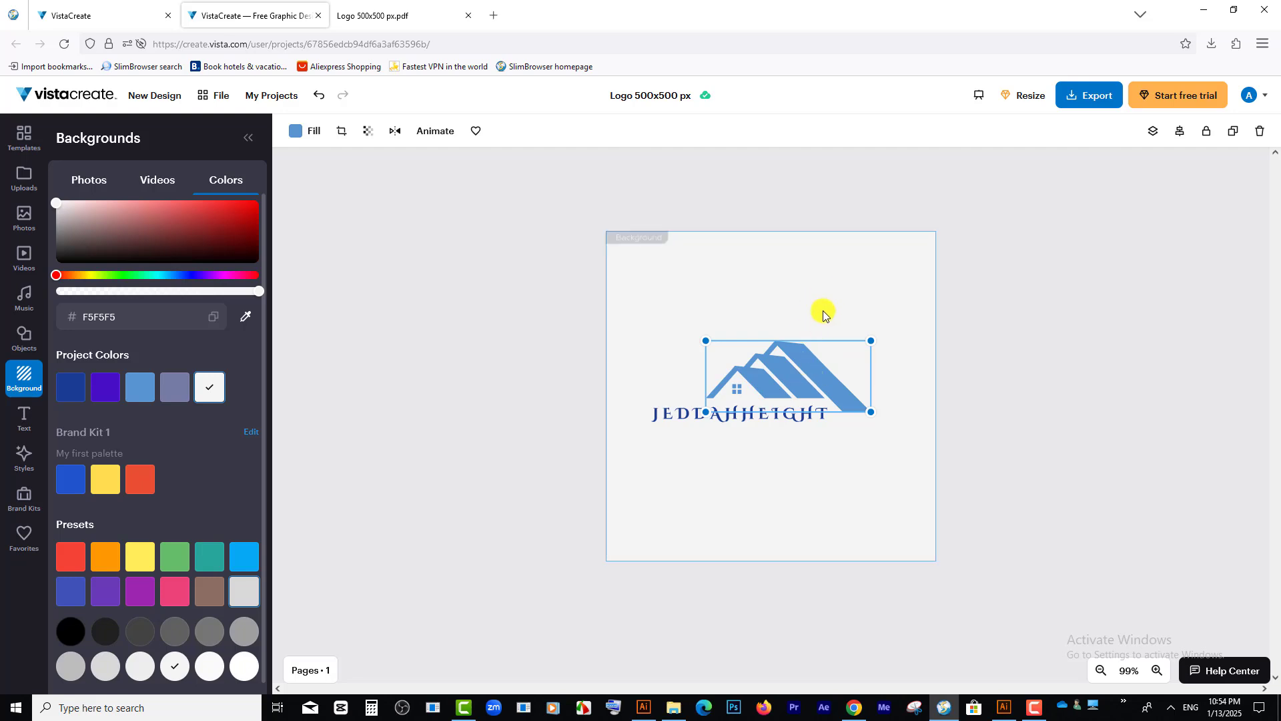
{"action": "right_click", "coordinate": [815, 371]}
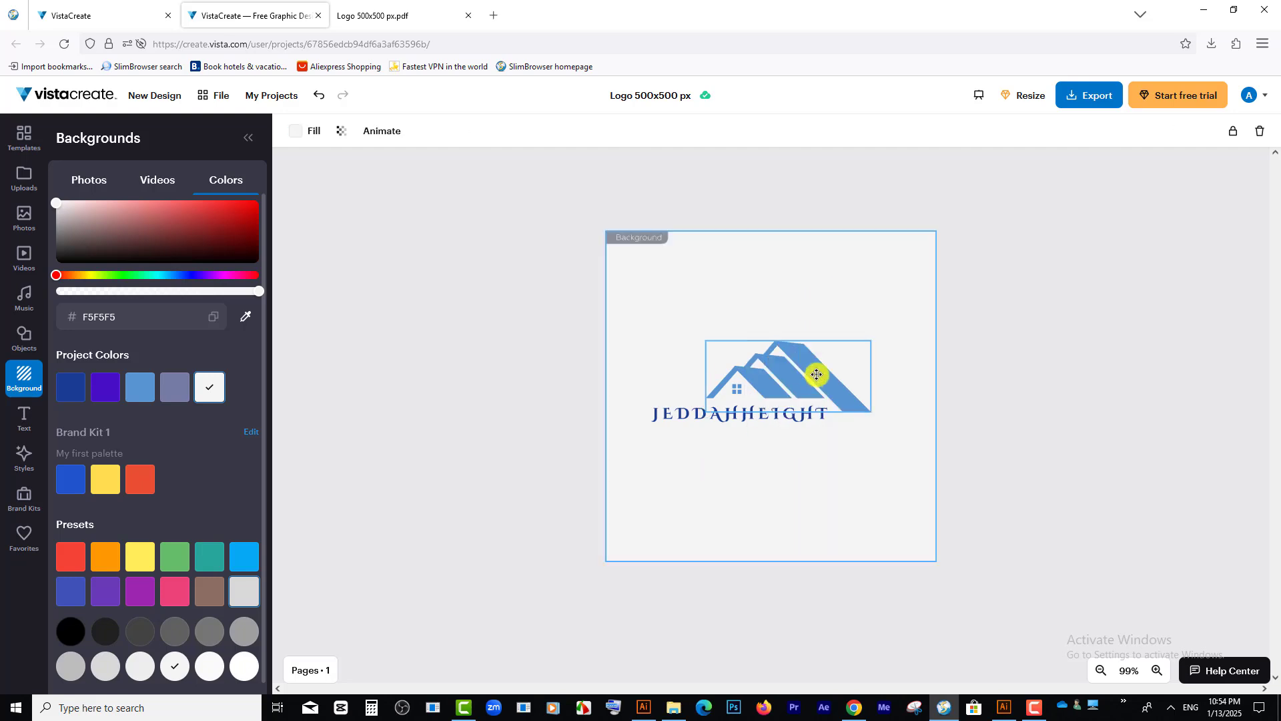
{"action": "left_click_drag", "start_coordinate": [815, 372], "coordinate": [803, 345]}
{"action": "right_click", "coordinate": [803, 345]}
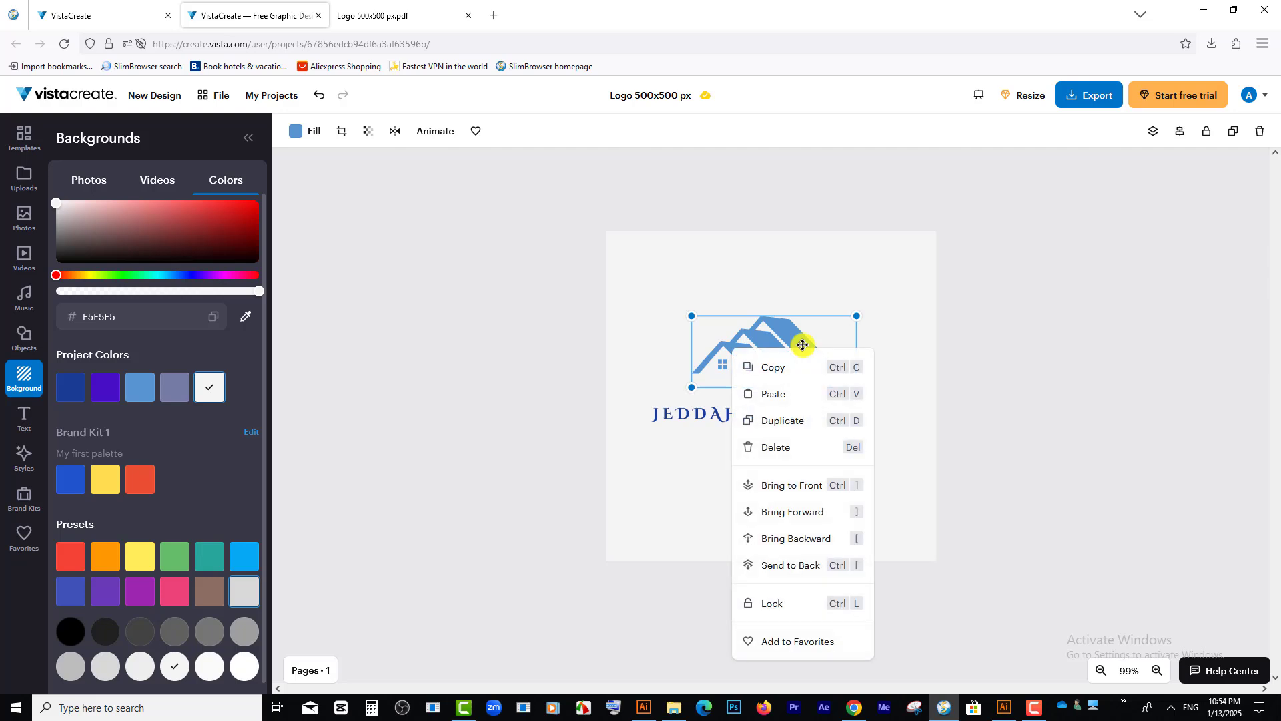
{"action": "left_click", "coordinate": [799, 281]}
Step: Reposition the house graphic on the canvas so it sits just above the right half of the JEDDAHHEIGHT text
{"action": "left_click", "coordinate": [721, 363]}
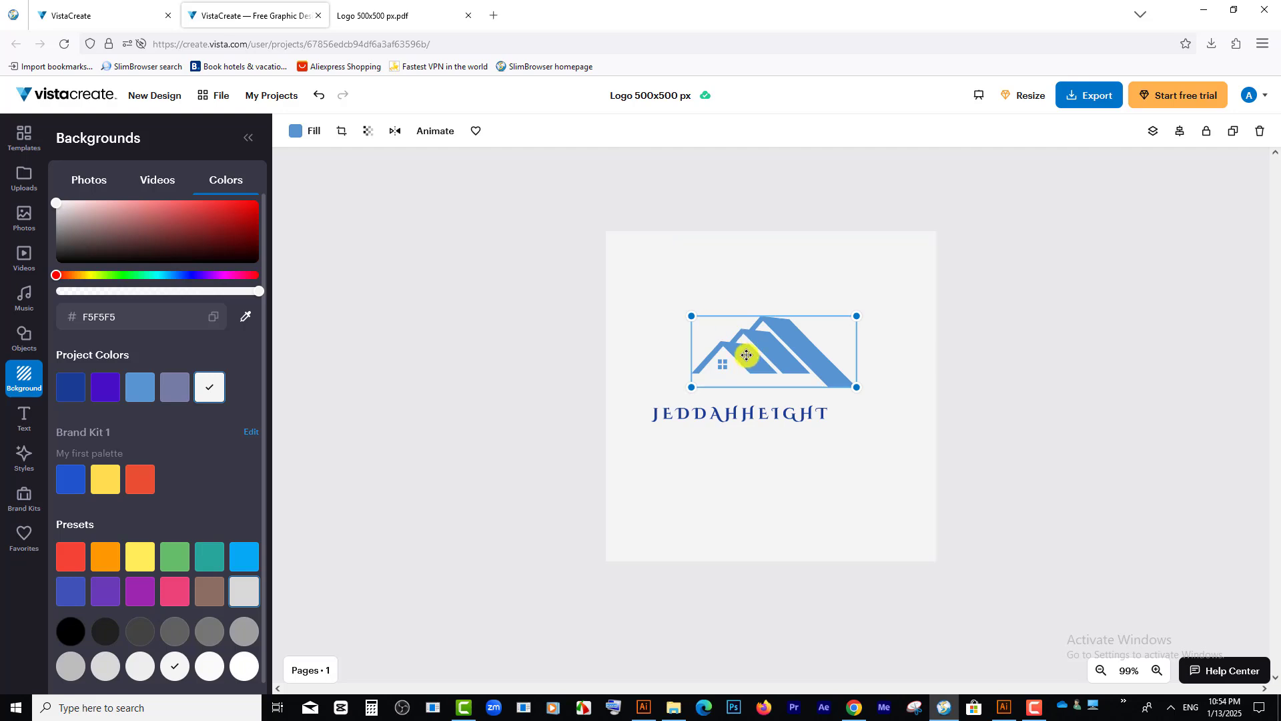
{"action": "mouse_move", "coordinate": [746, 355]}
{"action": "left_mouse_down"}
{"action": "mouse_move", "coordinate": [766, 363]}
{"action": "mouse_move", "coordinate": [750, 353]}
{"action": "left_mouse_up"}
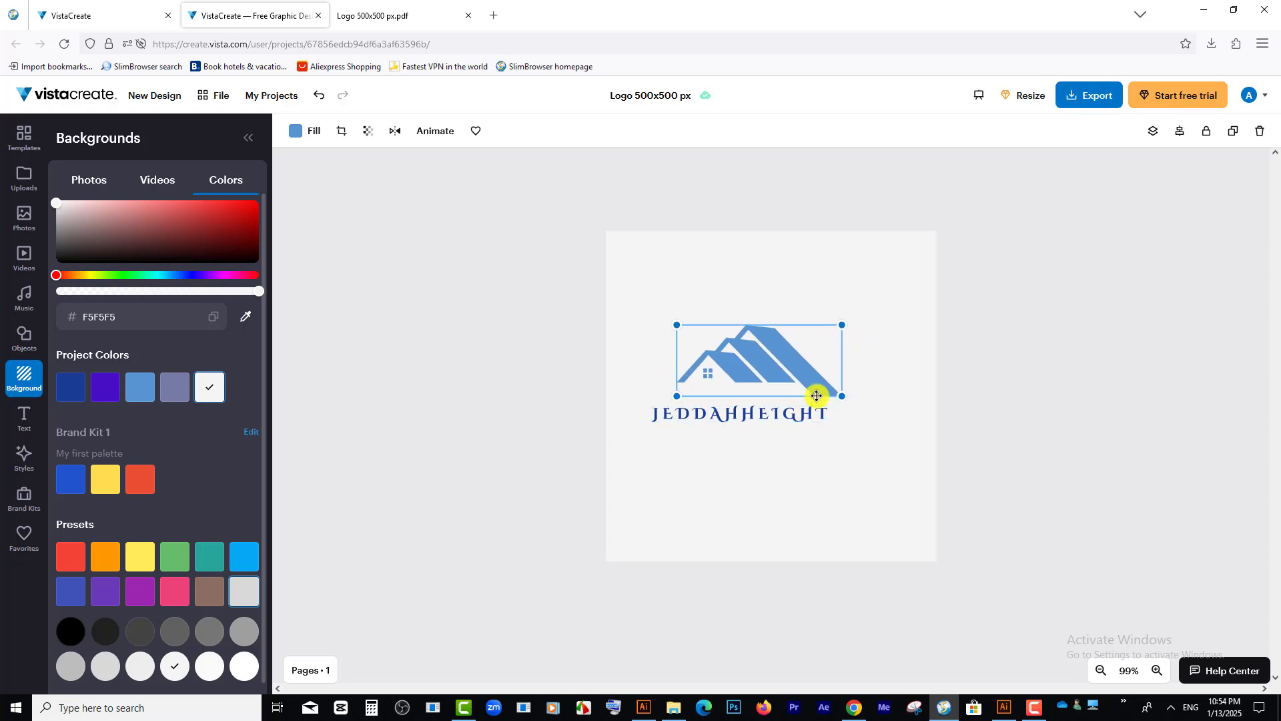
{"action": "left_click", "coordinate": [773, 280]}
{"action": "left_click_drag", "start_coordinate": [775, 357], "coordinate": [793, 379]}
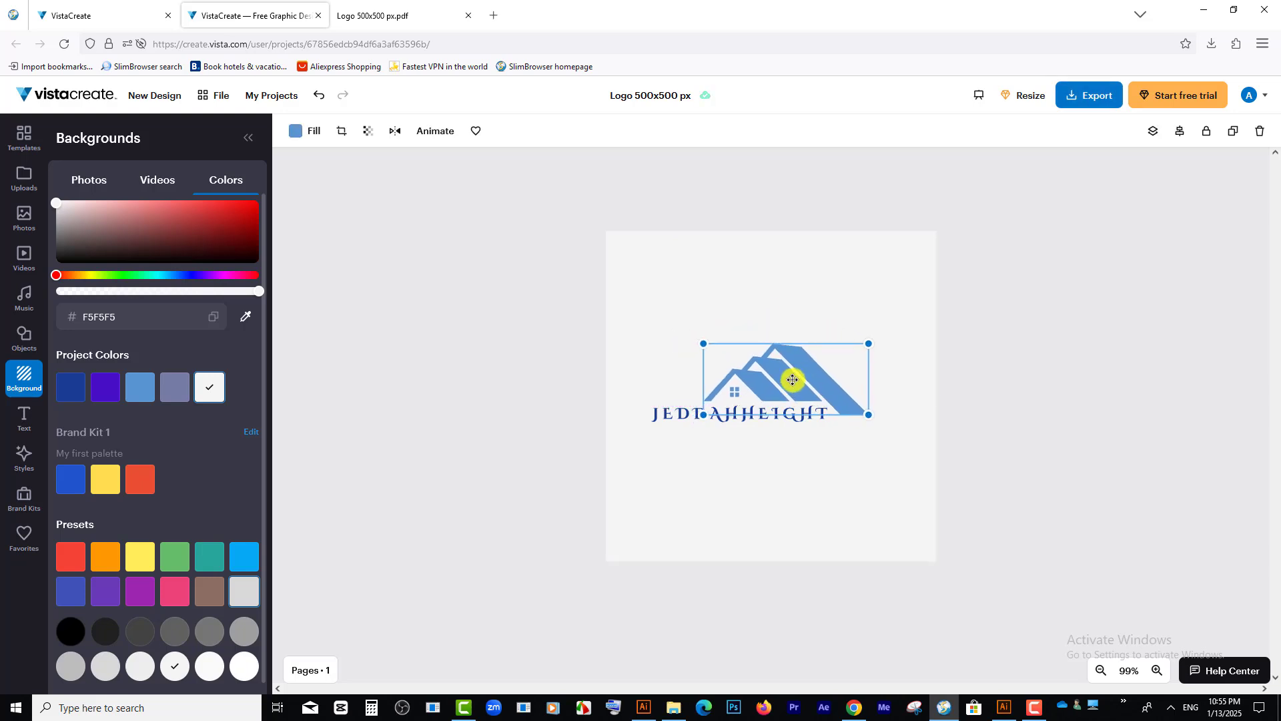
{"action": "left_click", "coordinate": [791, 475]}
{"action": "left_click", "coordinate": [778, 357]}
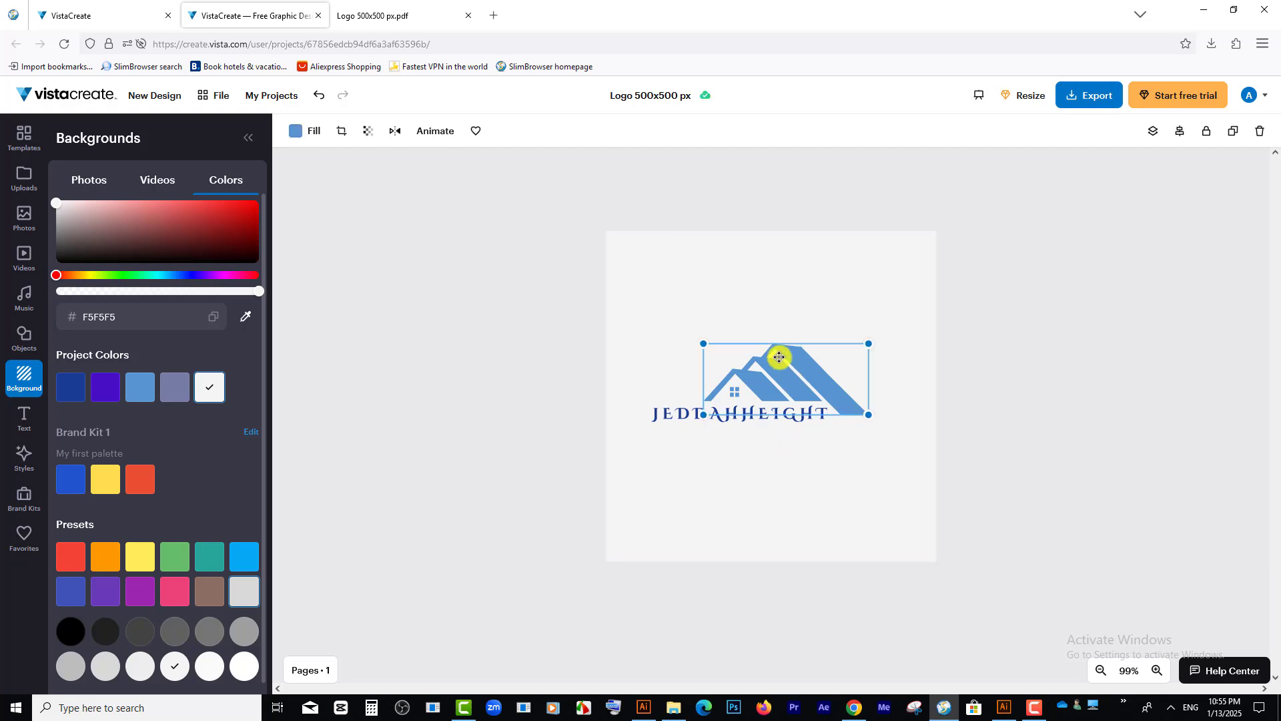
{"action": "left_click_drag", "start_coordinate": [780, 357], "coordinate": [788, 353]}
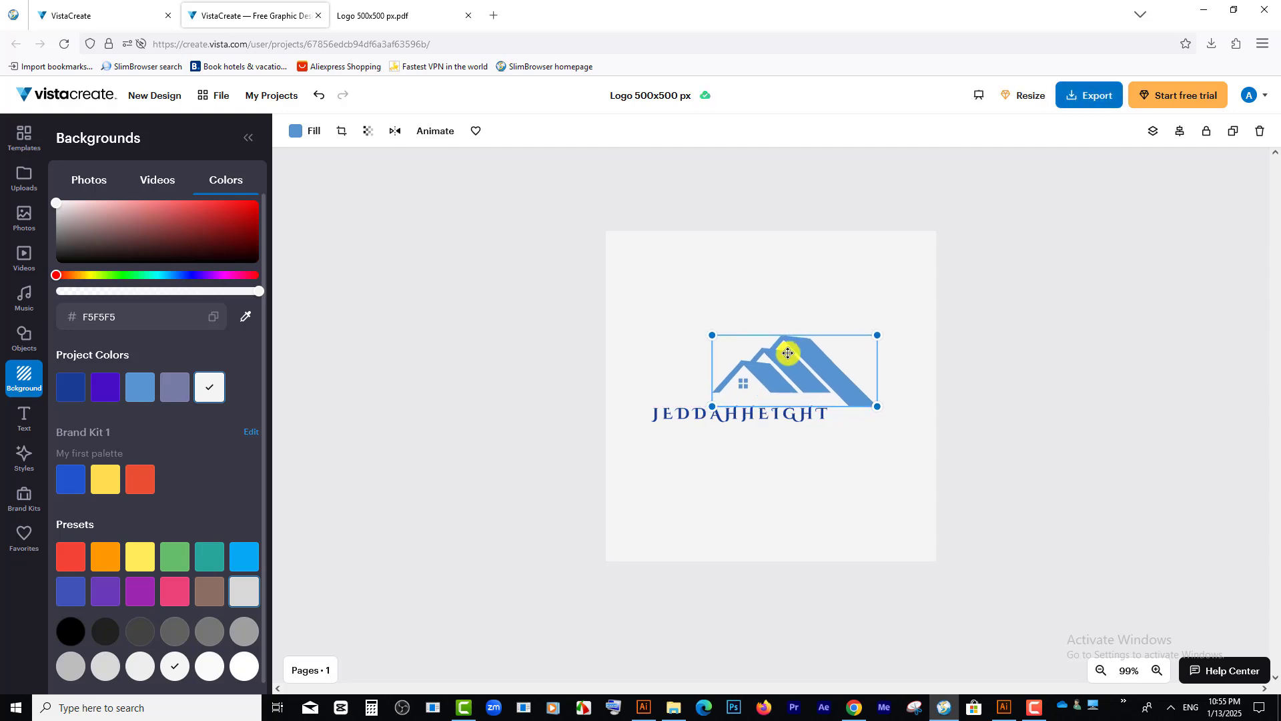
{"action": "left_click", "coordinate": [795, 306]}
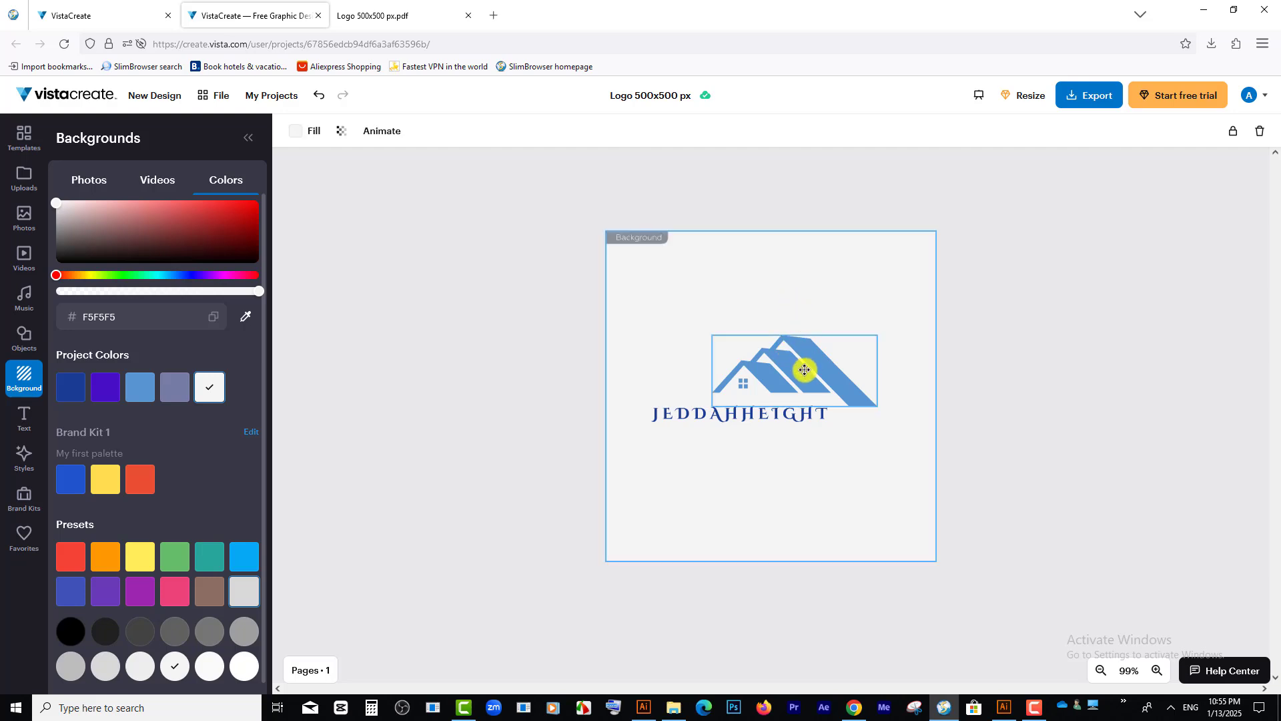
{"action": "left_click", "coordinate": [804, 370]}
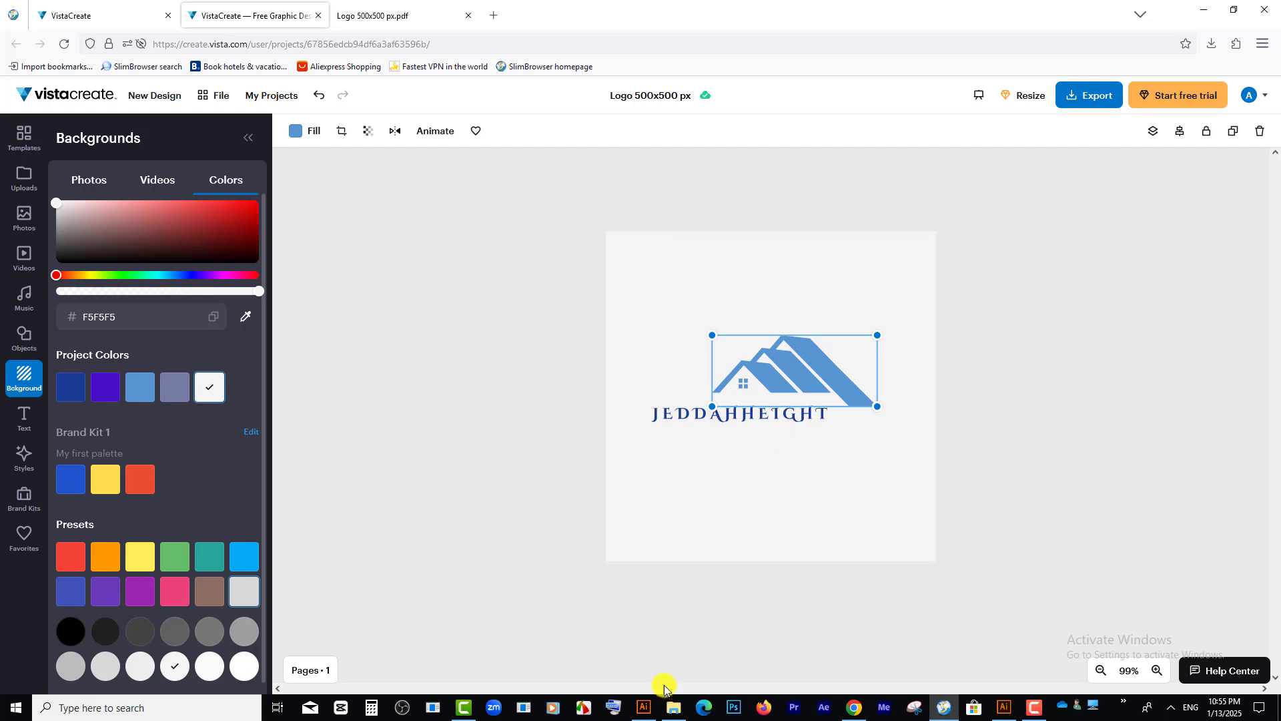
Step: Copy the house graphic, switch to Illustrator, try pasting it into the blank document, and undo the paste
{"action": "right_click", "coordinate": [784, 365]}
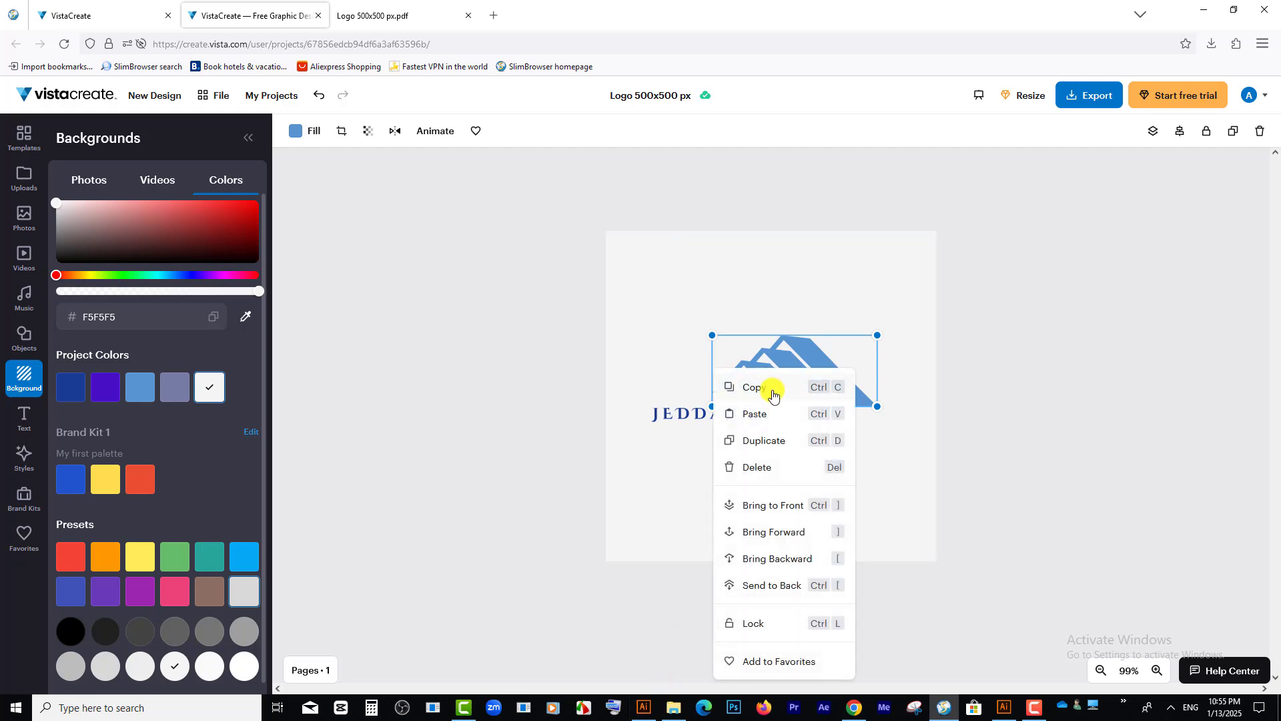
{"action": "left_click", "coordinate": [772, 394]}
{"action": "left_click", "coordinate": [644, 707]}
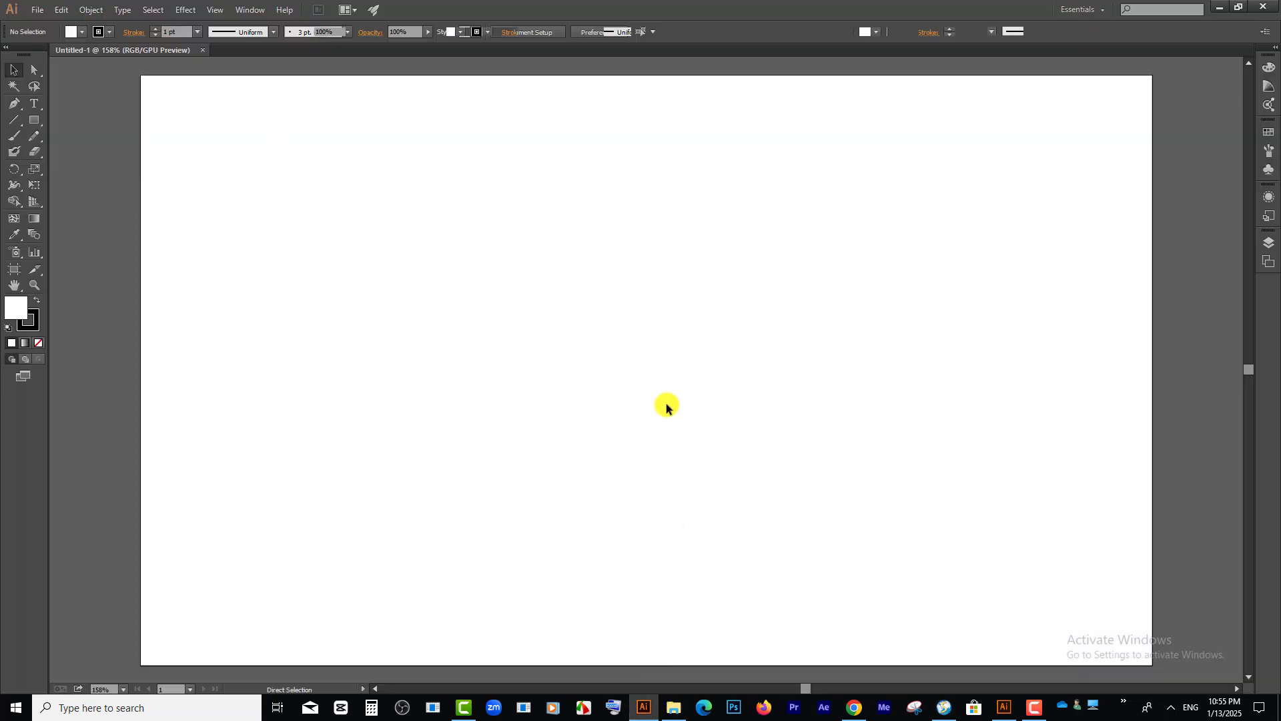
{"action": "key", "text": "ctrl+v"}
{"action": "key", "text": "ctrl+z"}
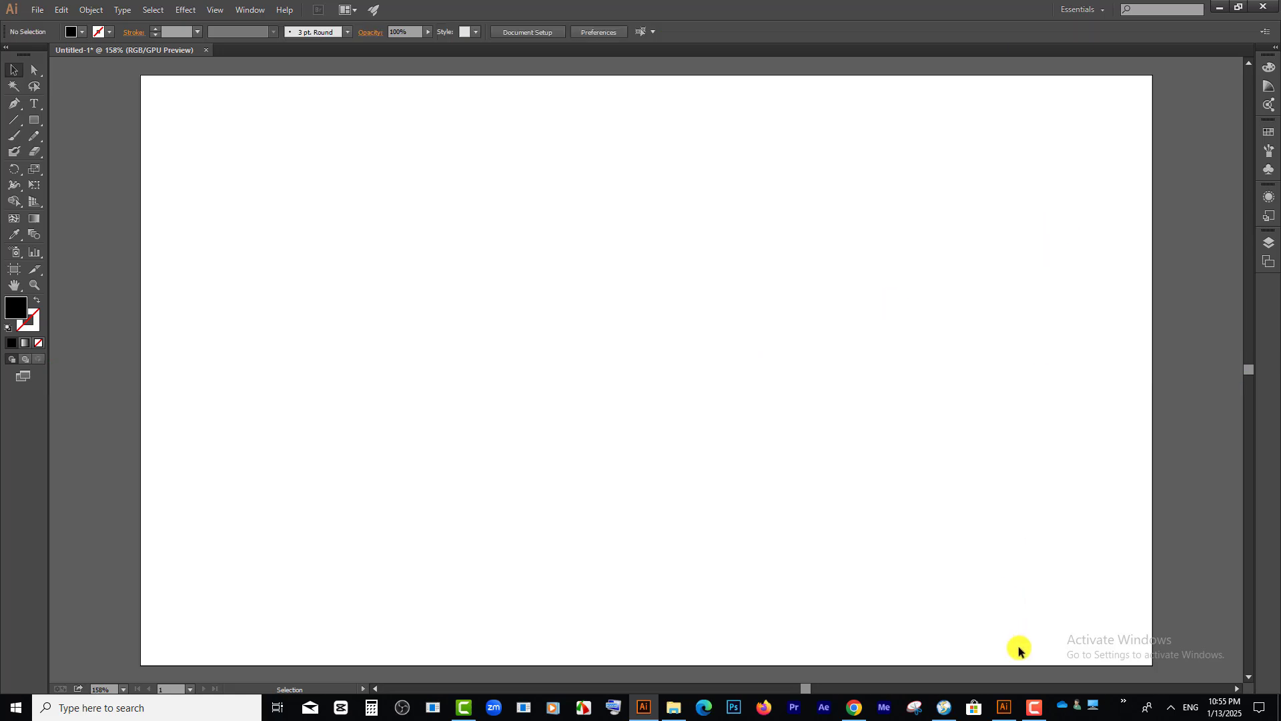
Step: Return to the browser, show the downloaded Logo 500x500 px.pdf in its folder, and open that file in Illustrator
{"action": "left_click", "coordinate": [944, 707]}
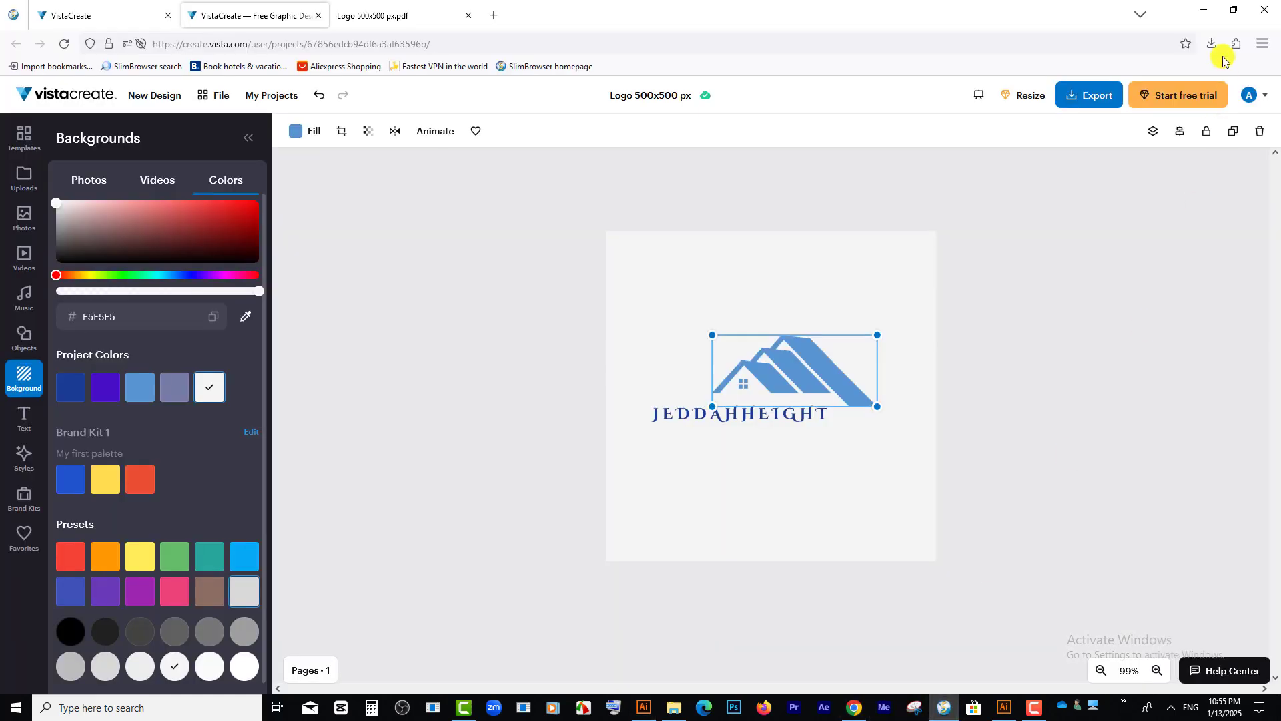
{"action": "left_click", "coordinate": [1211, 43]}
{"action": "left_click", "coordinate": [1201, 78]}
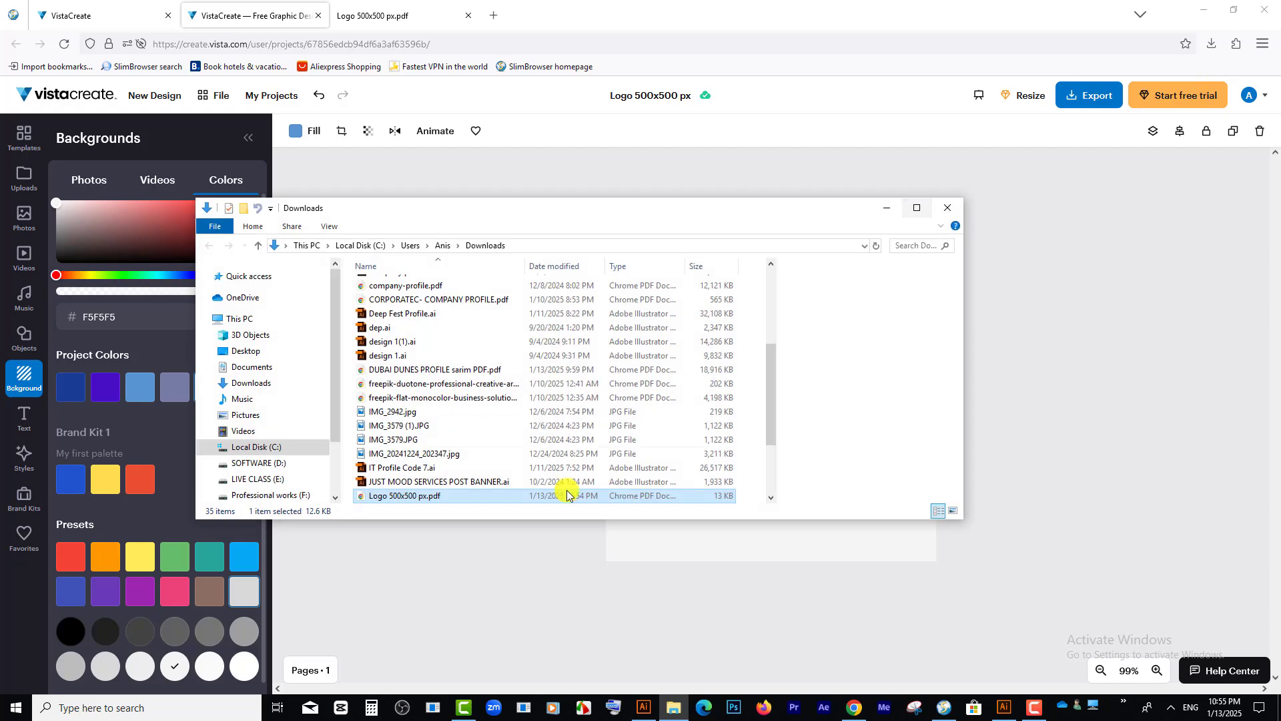
{"action": "right_click", "coordinate": [418, 495]}
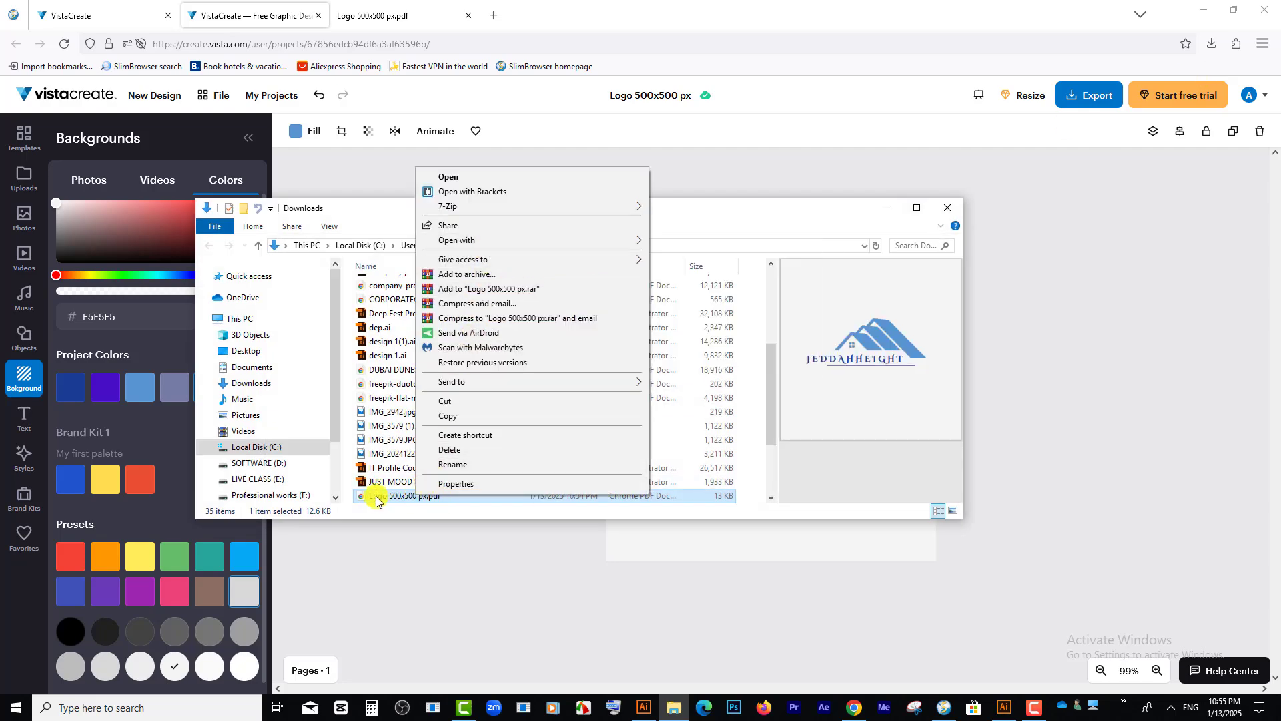
{"action": "left_click_drag", "start_coordinate": [376, 500], "coordinate": [759, 20]}
{"action": "left_click", "coordinate": [519, 491]}
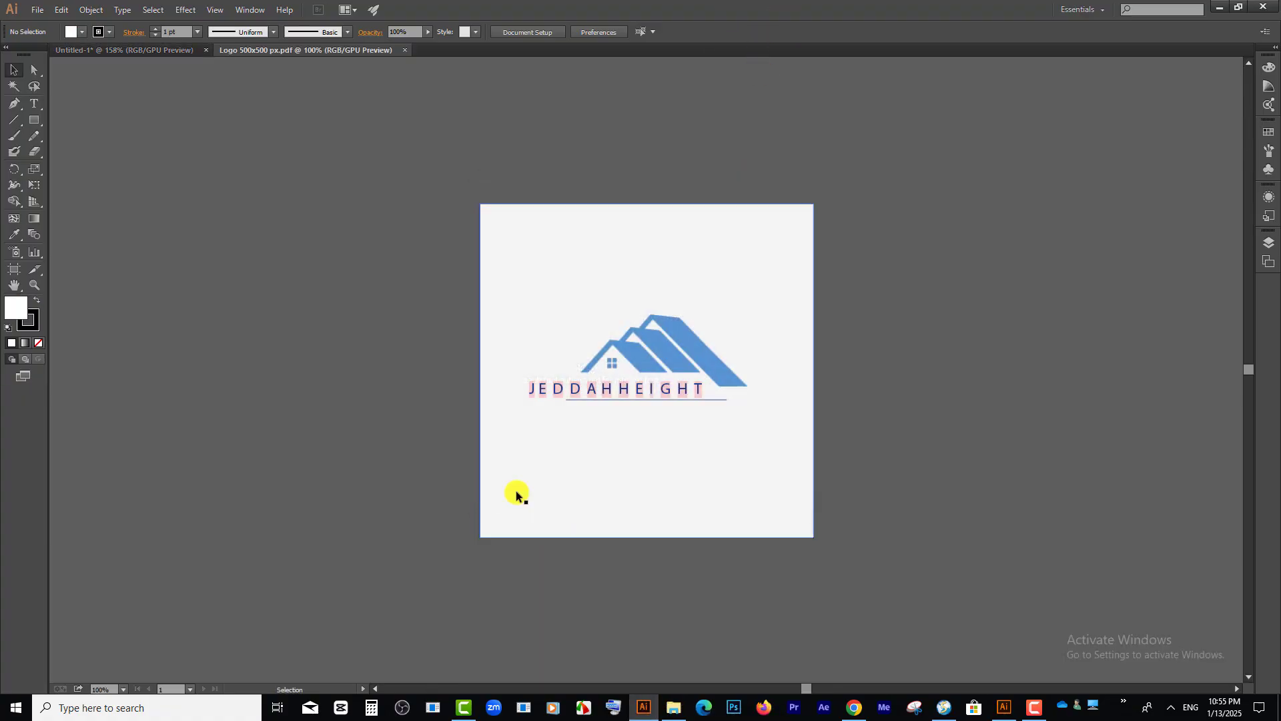
Step: Release the house graphic's clipping mask and move the embedded image up and to the right, clear of the JEDDAHHEIGHT text
{"action": "left_click", "coordinate": [670, 357]}
{"action": "scroll", "coordinate": [668, 355], "scroll_direction": "up", "scroll_amount": 3}
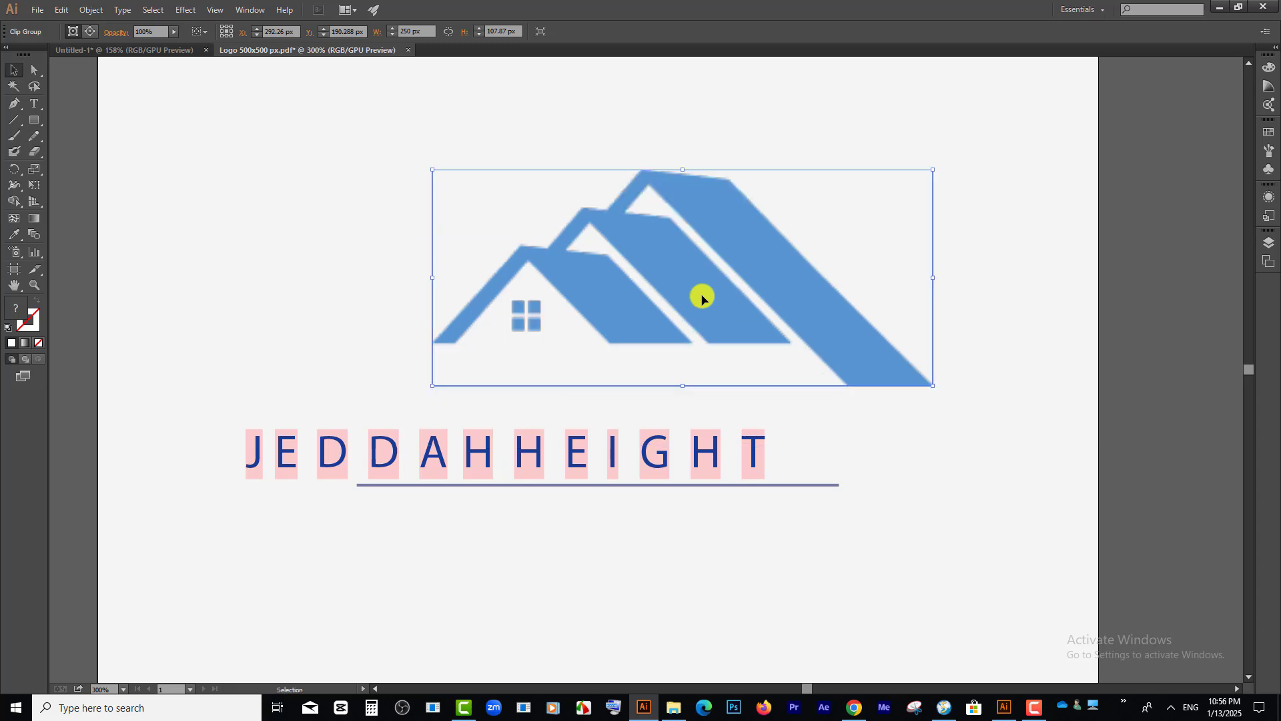
{"action": "key", "text": "ctrl+z"}
{"action": "scroll", "coordinate": [701, 291], "scroll_direction": "down", "scroll_amount": 3}
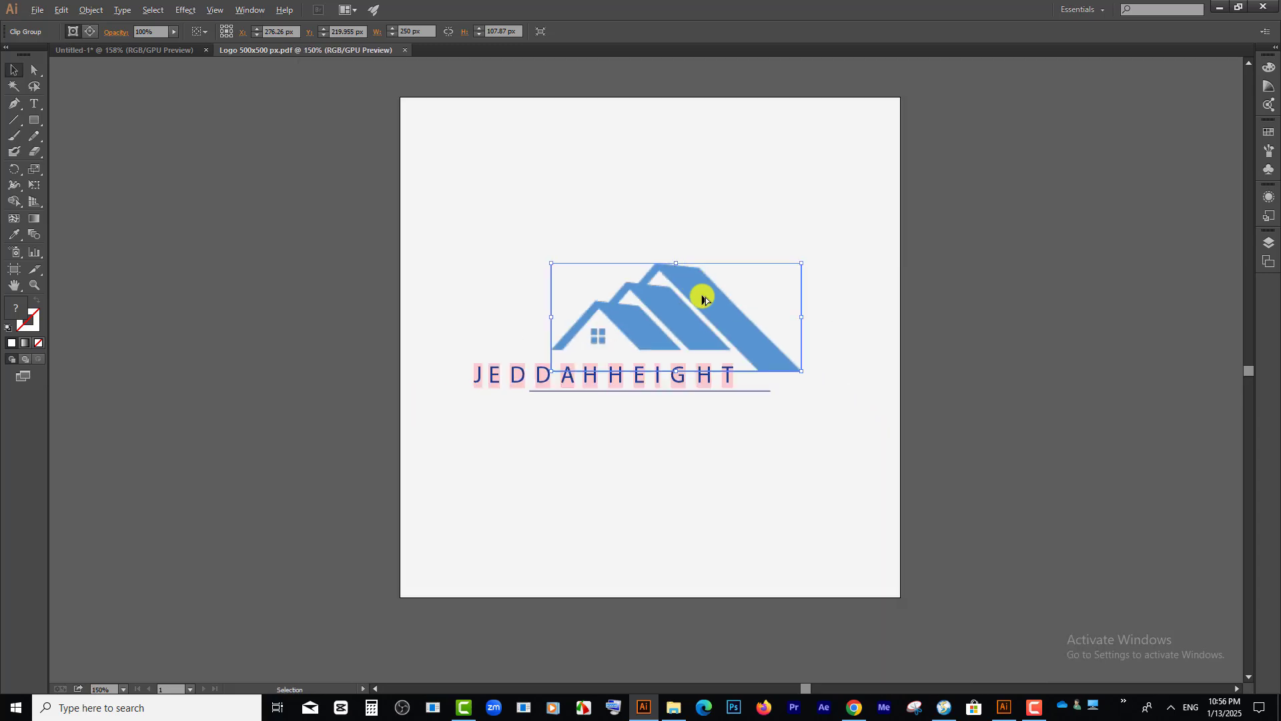
{"action": "right_click", "coordinate": [669, 294]}
{"action": "left_click", "coordinate": [717, 374]}
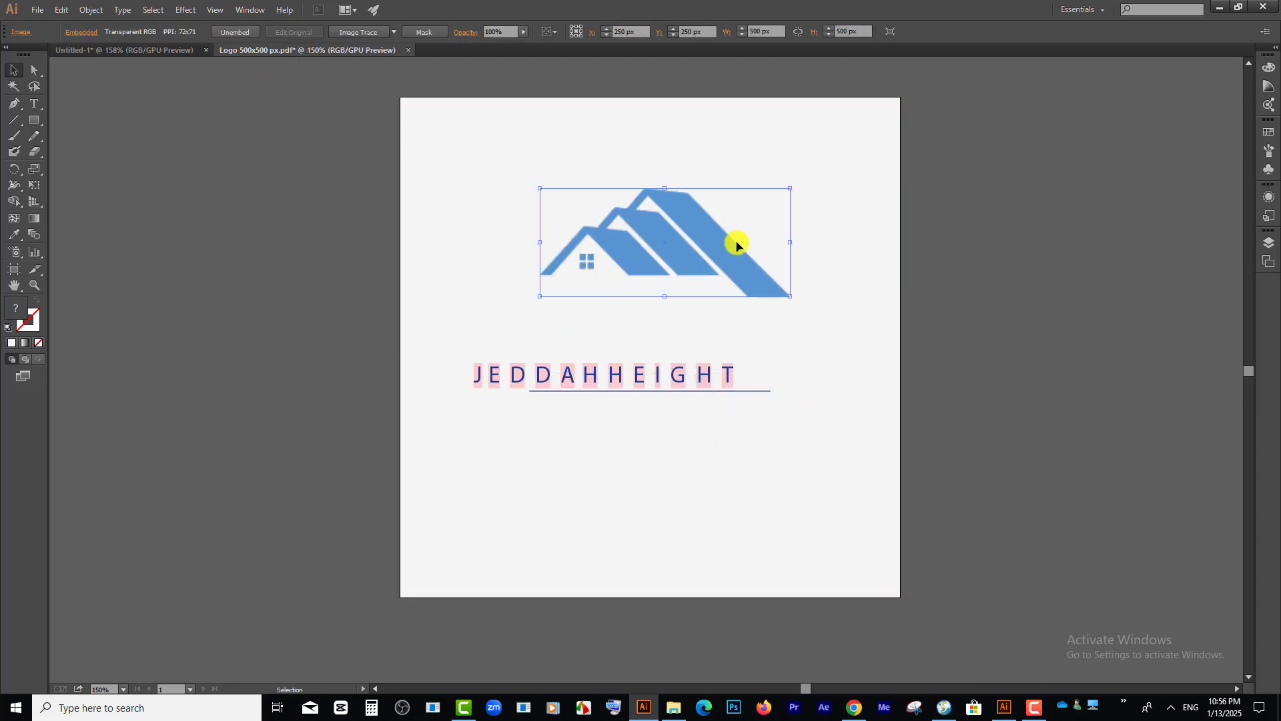
{"action": "right_click", "coordinate": [724, 242]}
{"action": "left_click", "coordinate": [616, 209]}
{"action": "left_click", "coordinate": [351, 32]}
{"action": "left_click_drag", "start_coordinate": [675, 260], "coordinate": [753, 298]}
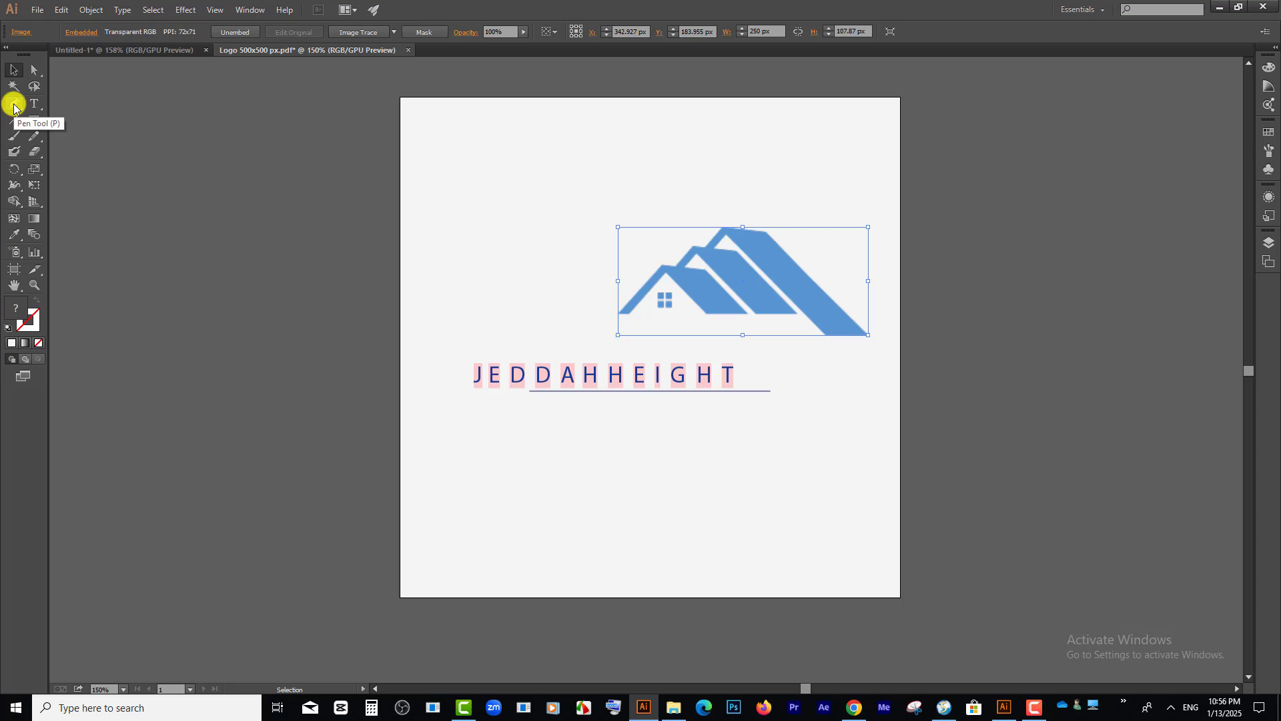
Step: Trace the front roof of the house graphic with the Pen tool as a closed path around its outer and inner corners
{"action": "left_click", "coordinate": [13, 104]}
{"action": "scroll", "coordinate": [621, 312], "scroll_direction": "up", "scroll_amount": 4}
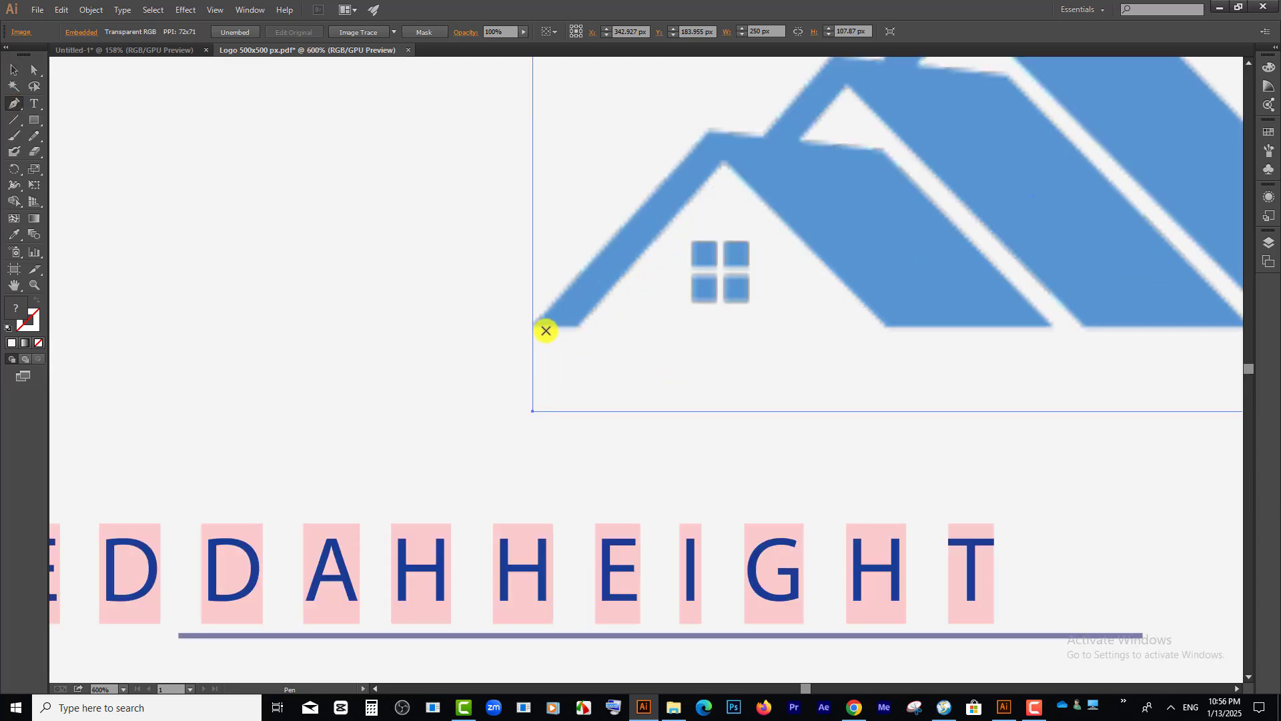
{"action": "left_click", "coordinate": [535, 324]}
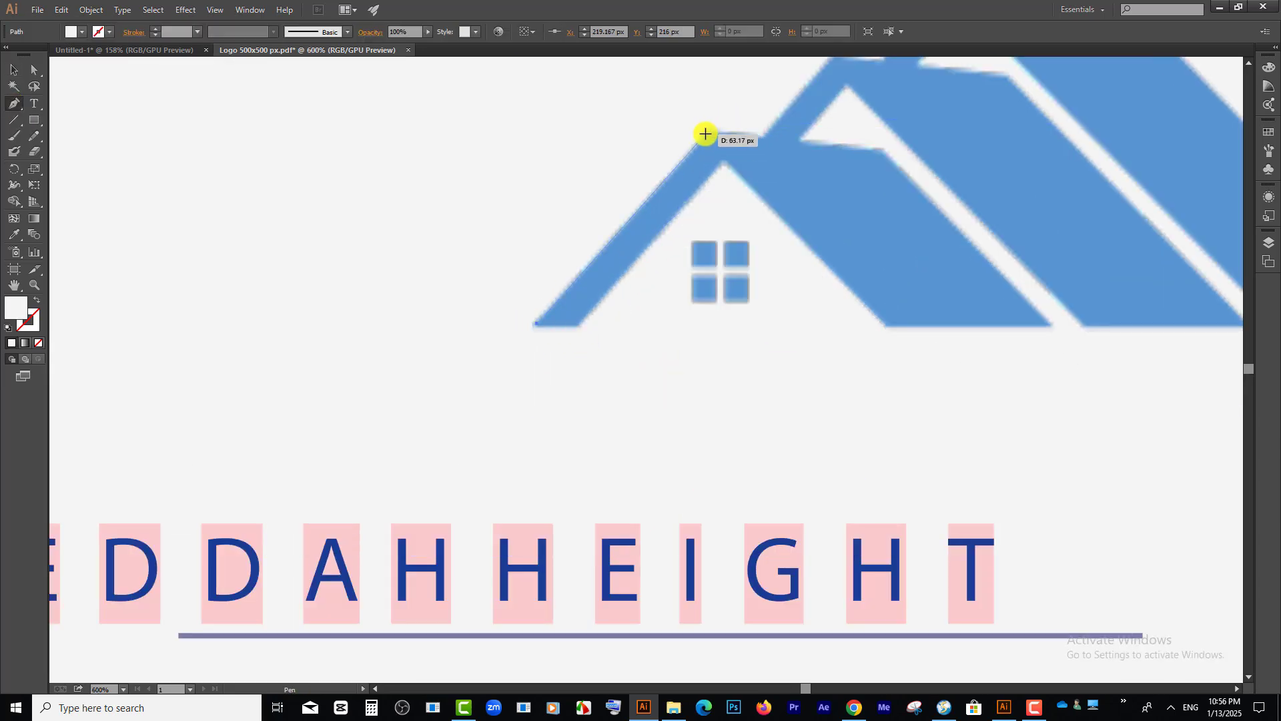
{"action": "left_click", "coordinate": [881, 150]}
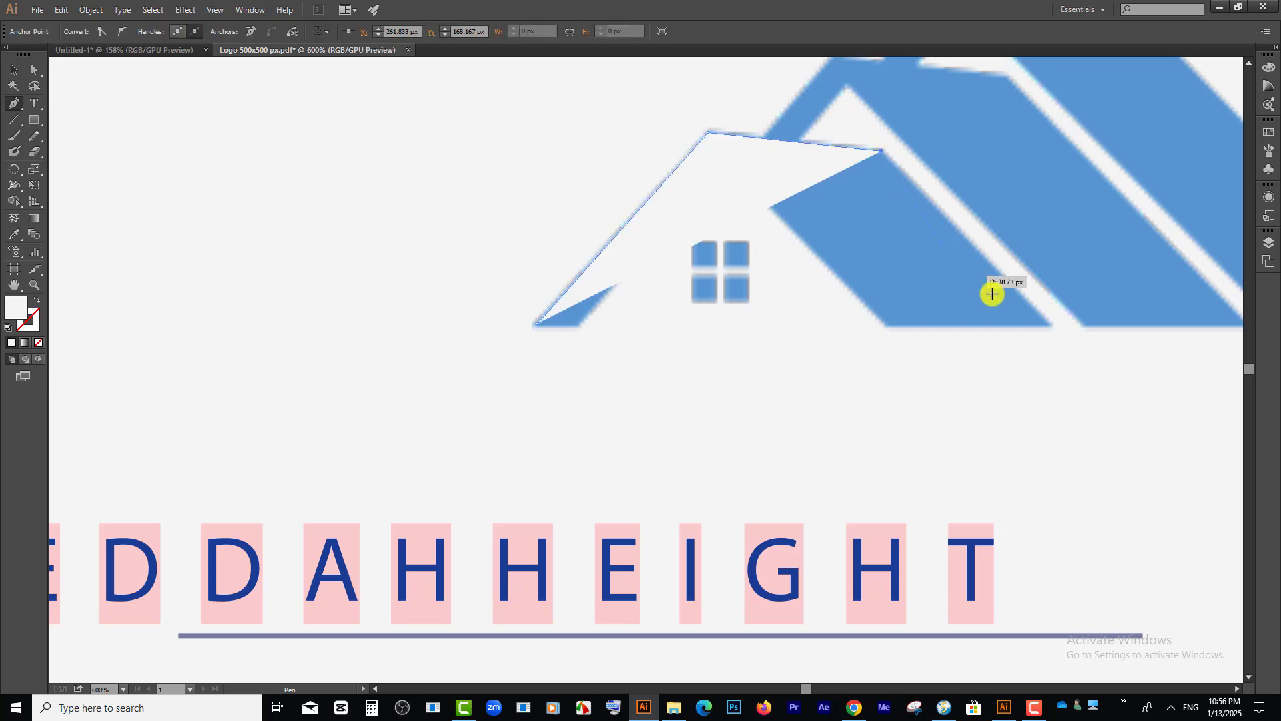
{"action": "left_click", "coordinate": [1051, 323]}
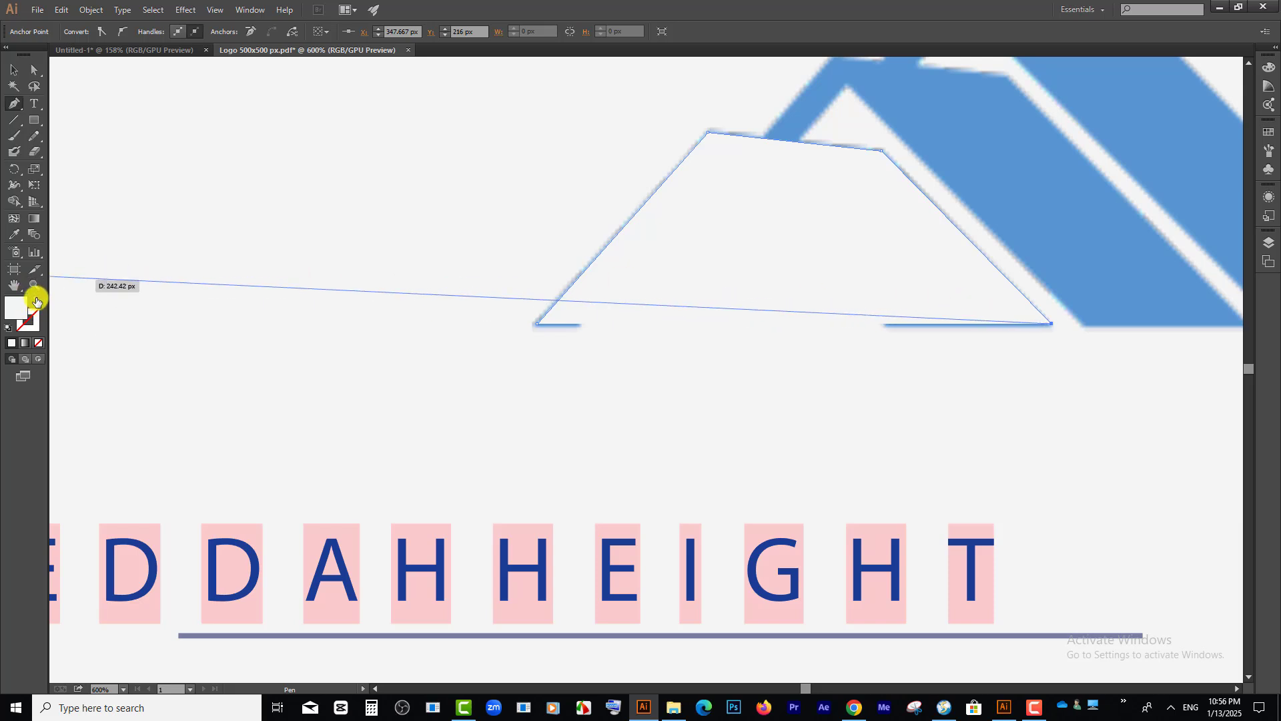
{"action": "left_click", "coordinate": [886, 328]}
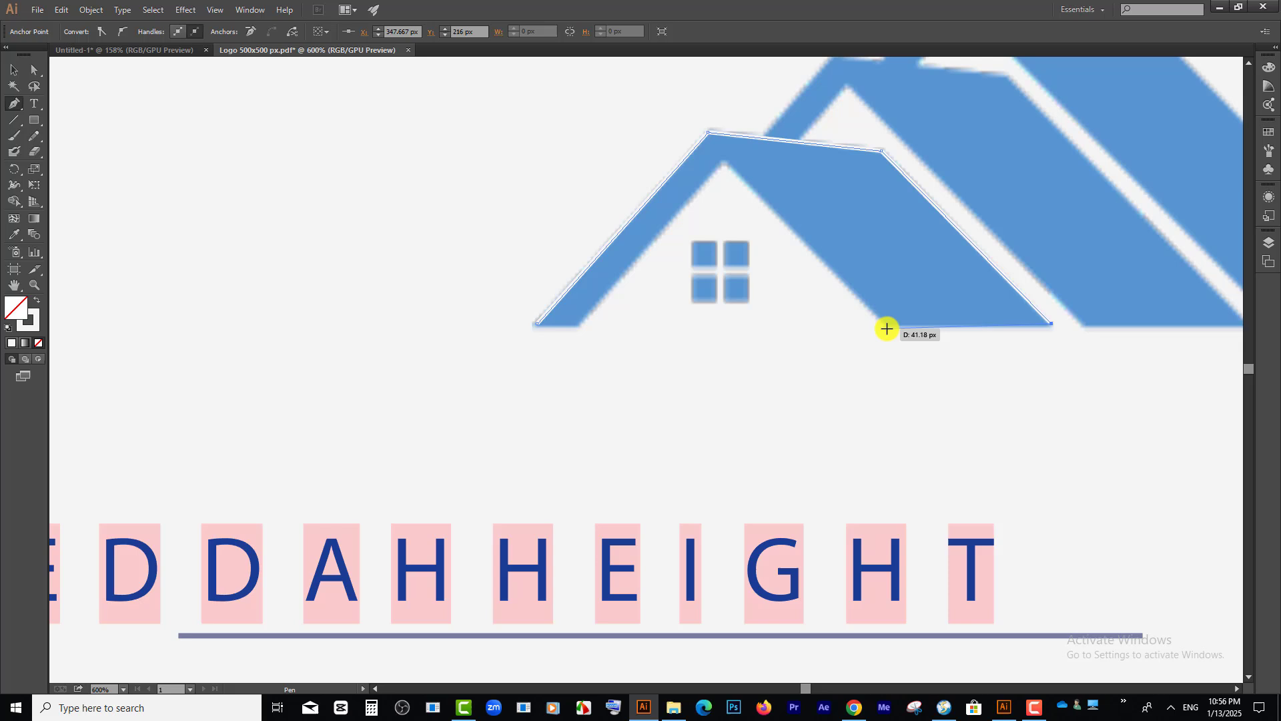
{"action": "left_click", "coordinate": [726, 162]}
{"action": "left_click", "coordinate": [578, 328]}
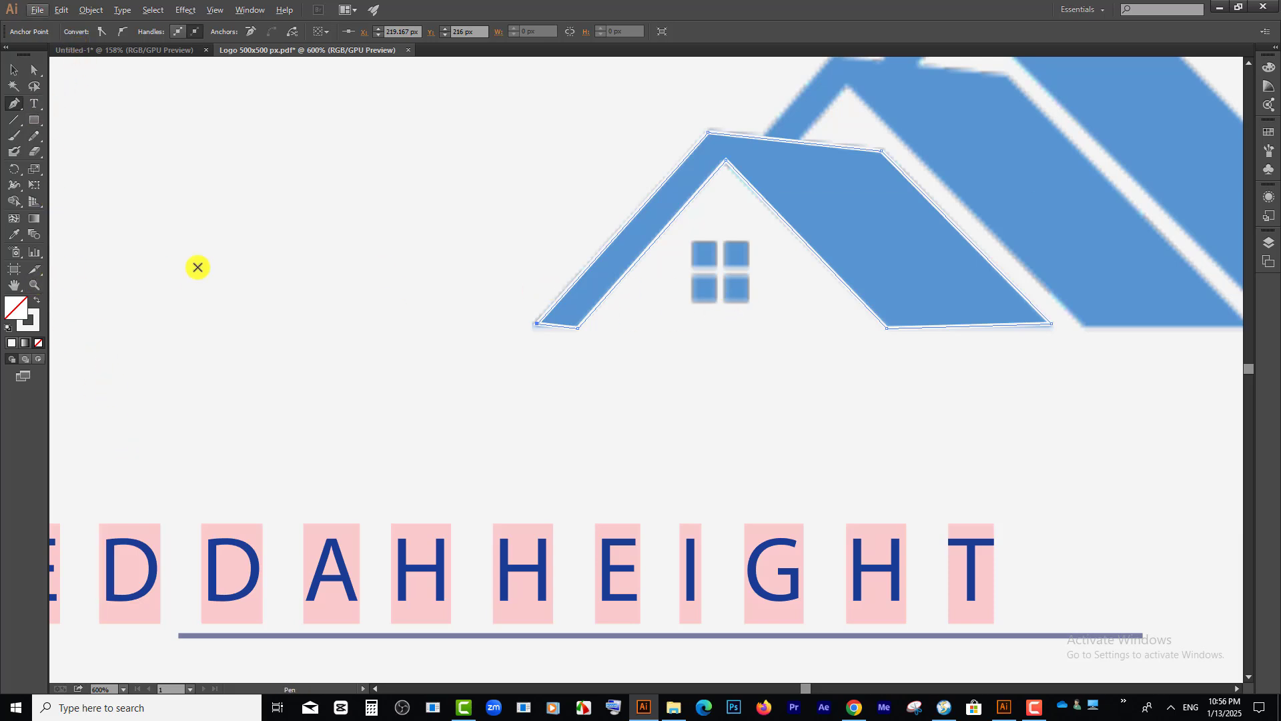
Step: Use the Eyedropper to sample the roof's blue and then the light grey background onto the traced roof shape
{"action": "left_click", "coordinate": [28, 269]}
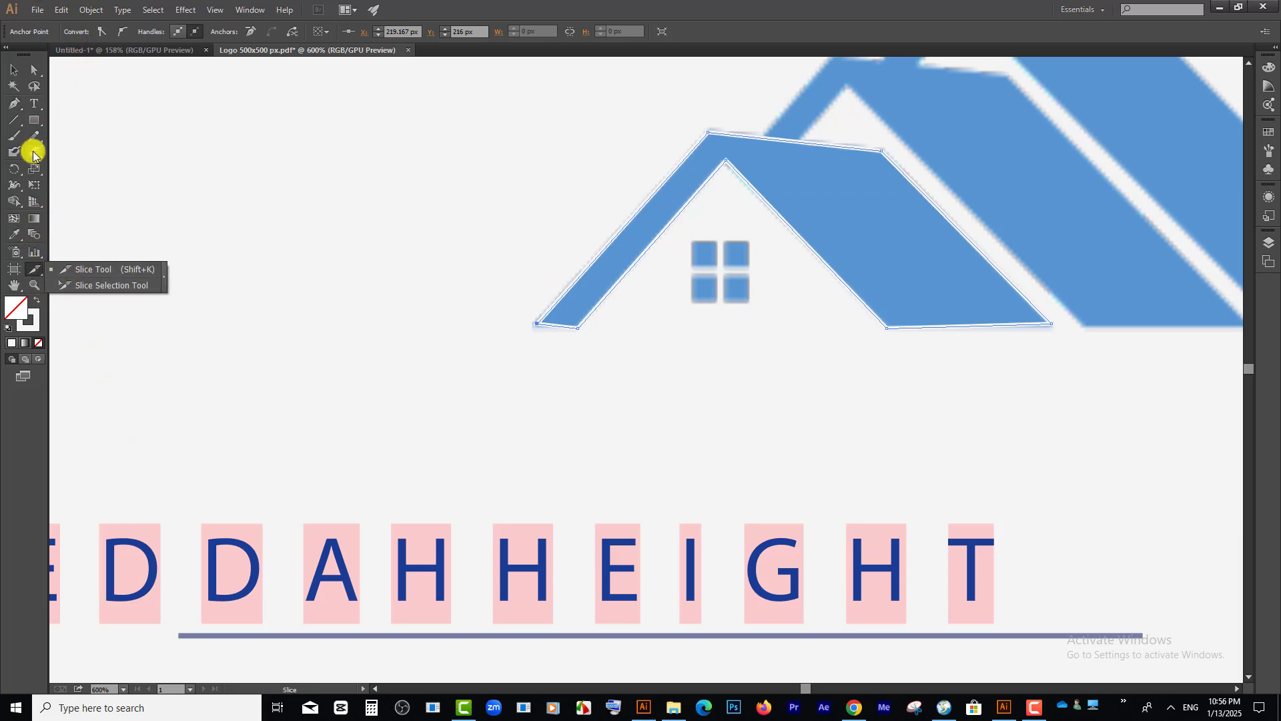
{"action": "left_click", "coordinate": [17, 237]}
{"action": "left_click", "coordinate": [844, 196]}
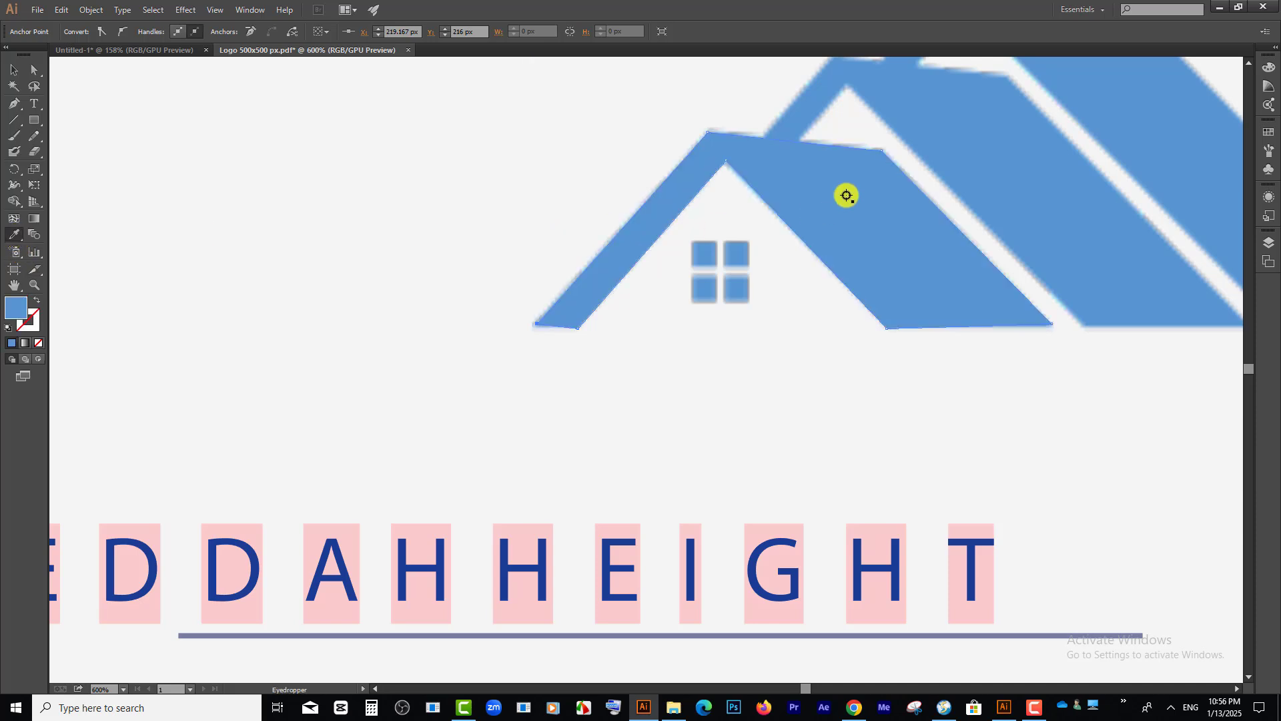
{"action": "key", "text": "ctrl+minus"}
{"action": "key", "text": "ctrl+minus"}
{"action": "left_click", "coordinate": [517, 182]}
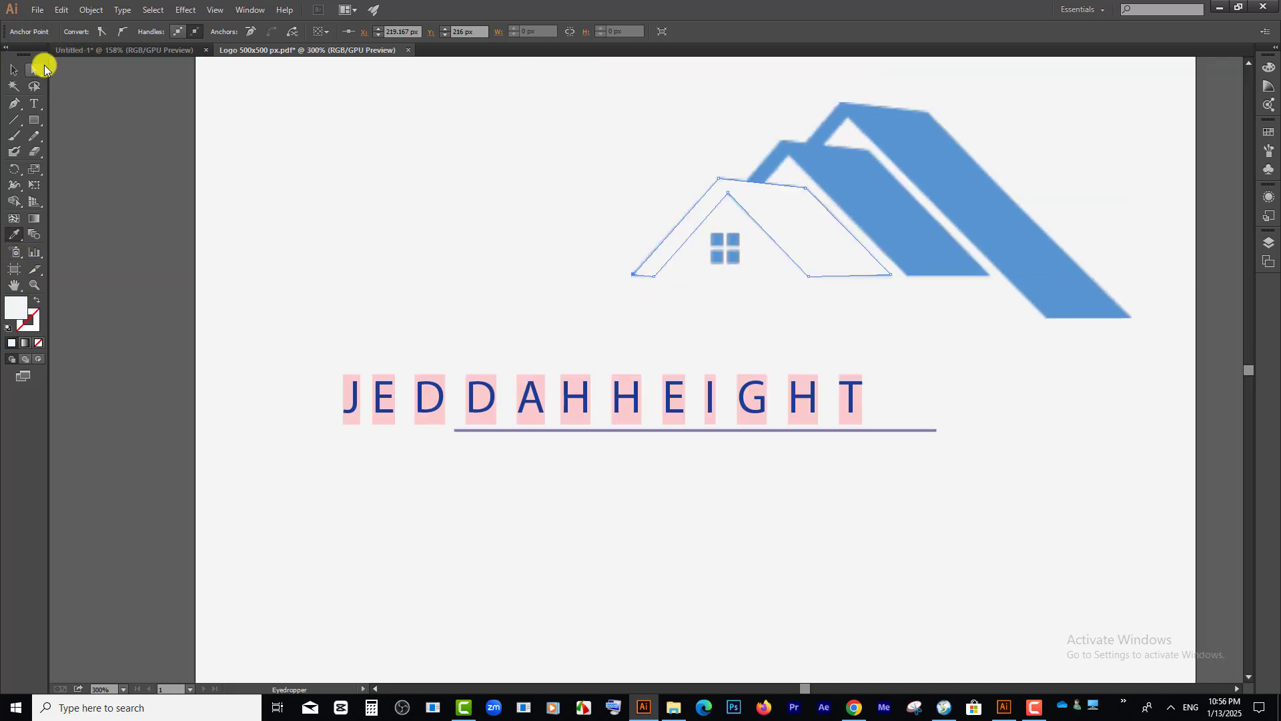
Step: Move the traced roof clear of the house image, fill it with blue 4262EA, and nudge it into position
{"action": "left_click", "coordinate": [13, 69]}
{"action": "left_click_drag", "start_coordinate": [775, 219], "coordinate": [468, 219]}
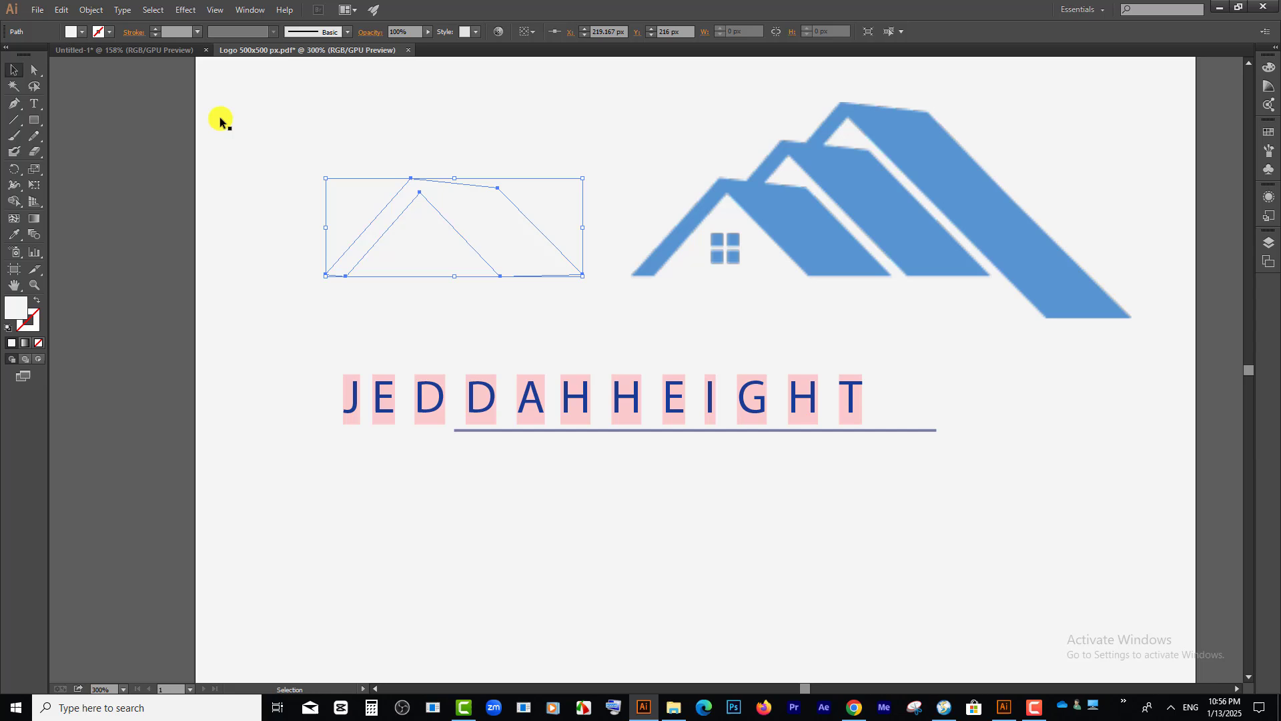
{"action": "left_click", "coordinate": [81, 32]}
{"action": "double_click", "coordinate": [16, 308]}
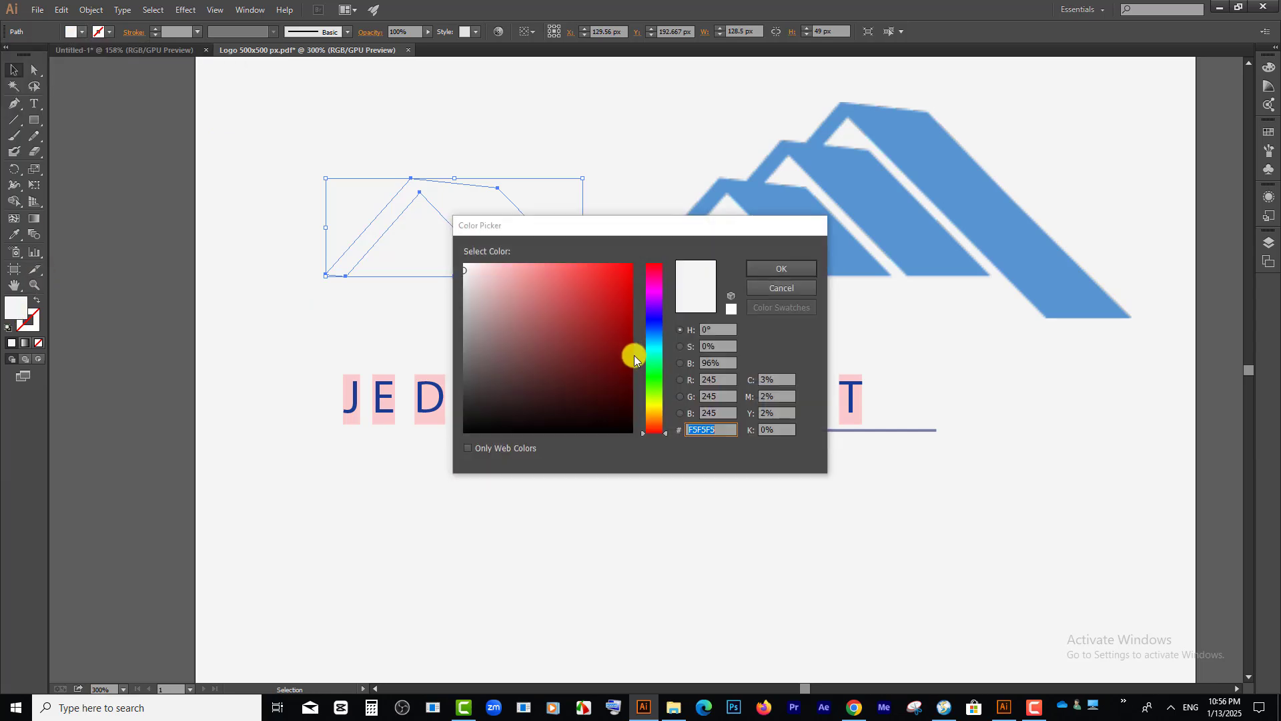
{"action": "left_click", "coordinate": [618, 280]}
{"action": "left_click", "coordinate": [659, 326]}
{"action": "left_click", "coordinate": [586, 277]}
{"action": "left_click", "coordinate": [752, 272]}
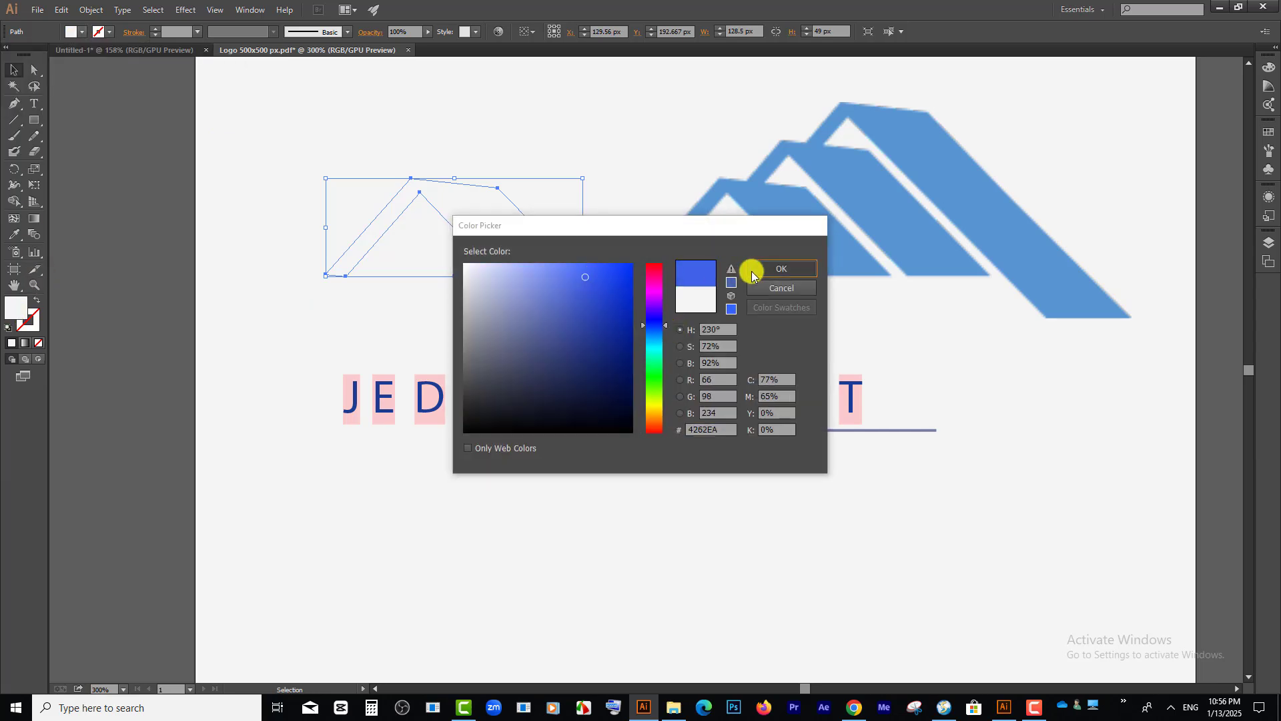
{"action": "left_click", "coordinate": [541, 107]}
{"action": "scroll", "coordinate": [485, 259], "scroll_direction": "up", "scroll_amount": 1}
{"action": "left_click_drag", "start_coordinate": [485, 256], "coordinate": [495, 261]}
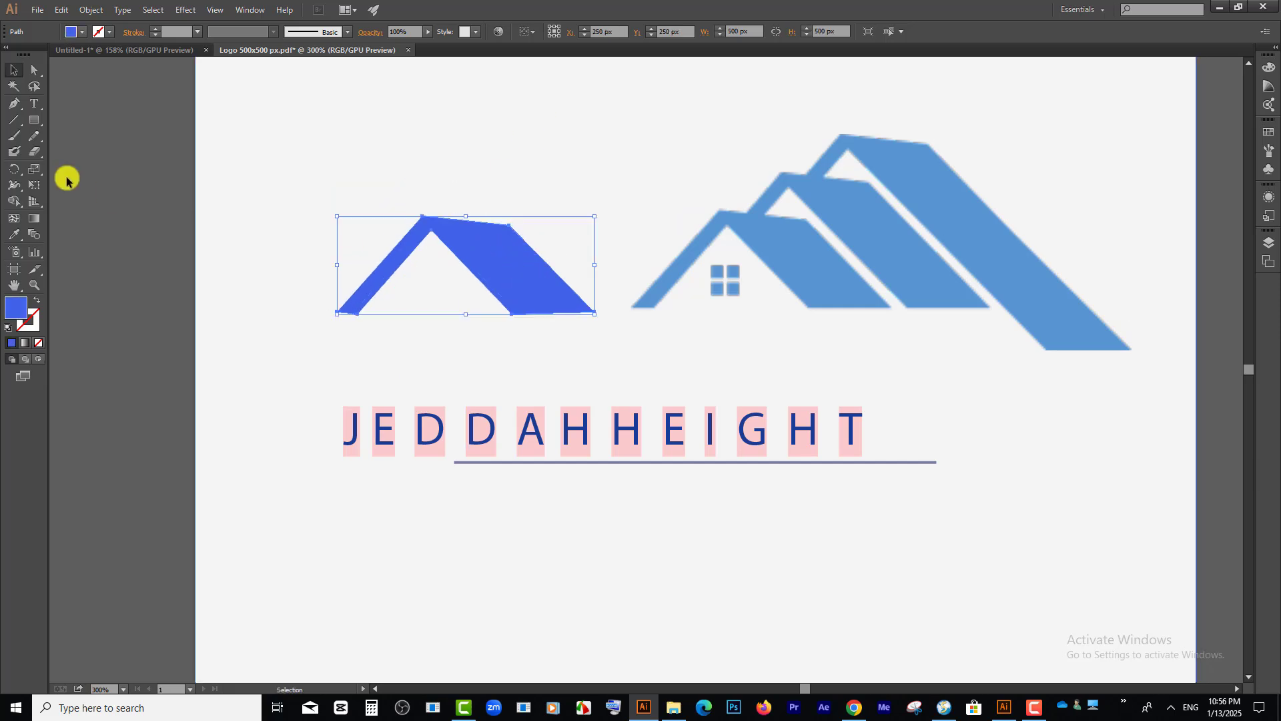
Step: Draw a tall blue rectangle about 33 x 99 px over the traced roof's left end as a tower
{"action": "left_click", "coordinate": [34, 118]}
{"action": "left_click_drag", "start_coordinate": [329, 117], "coordinate": [395, 314]}
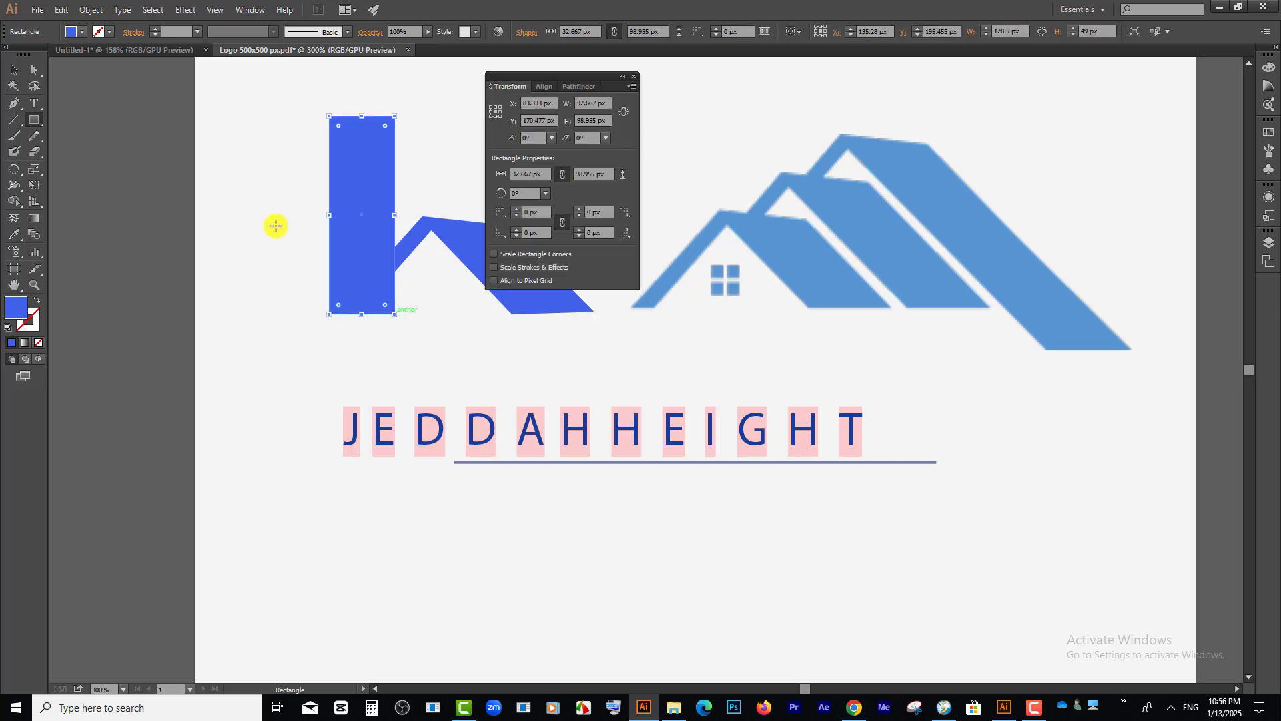
{"action": "left_click", "coordinate": [14, 71]}
{"action": "left_click", "coordinate": [269, 186]}
{"action": "scroll", "coordinate": [400, 153], "scroll_direction": "up", "scroll_amount": 2}
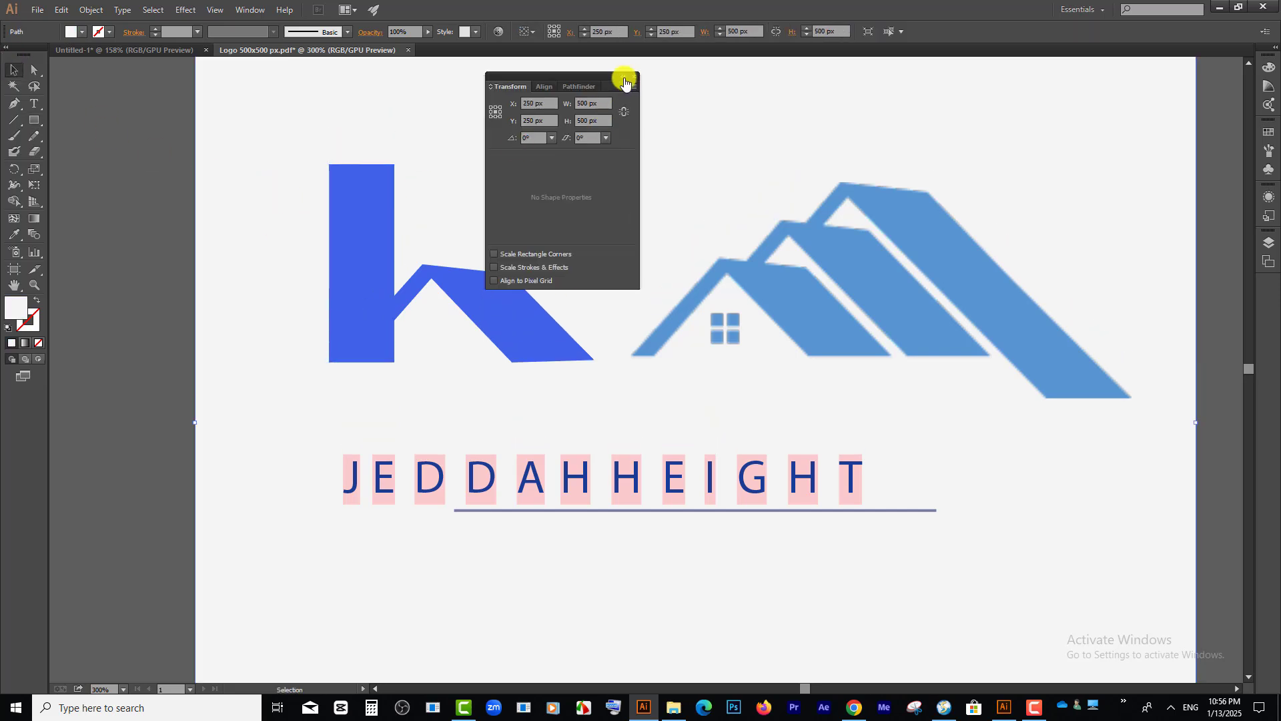
{"action": "left_click", "coordinate": [625, 83]}
Step: Draw a light grey strip about 26.5 x 3.9 px across the tower's right edge and copy it down to make five strips
{"action": "left_click", "coordinate": [34, 120]}
{"action": "scroll", "coordinate": [374, 170], "scroll_direction": "up", "scroll_amount": 2}
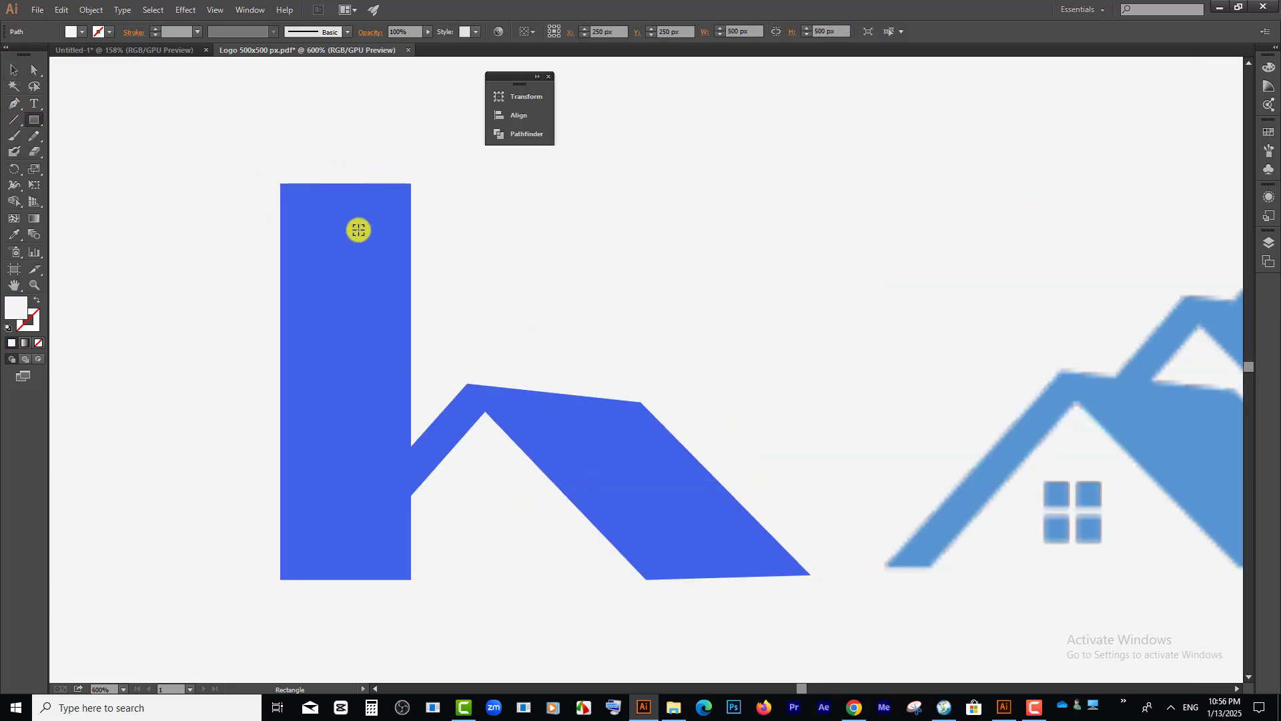
{"action": "scroll", "coordinate": [359, 230], "scroll_direction": "up", "scroll_amount": 1}
{"action": "left_click_drag", "start_coordinate": [351, 194], "coordinate": [492, 216]}
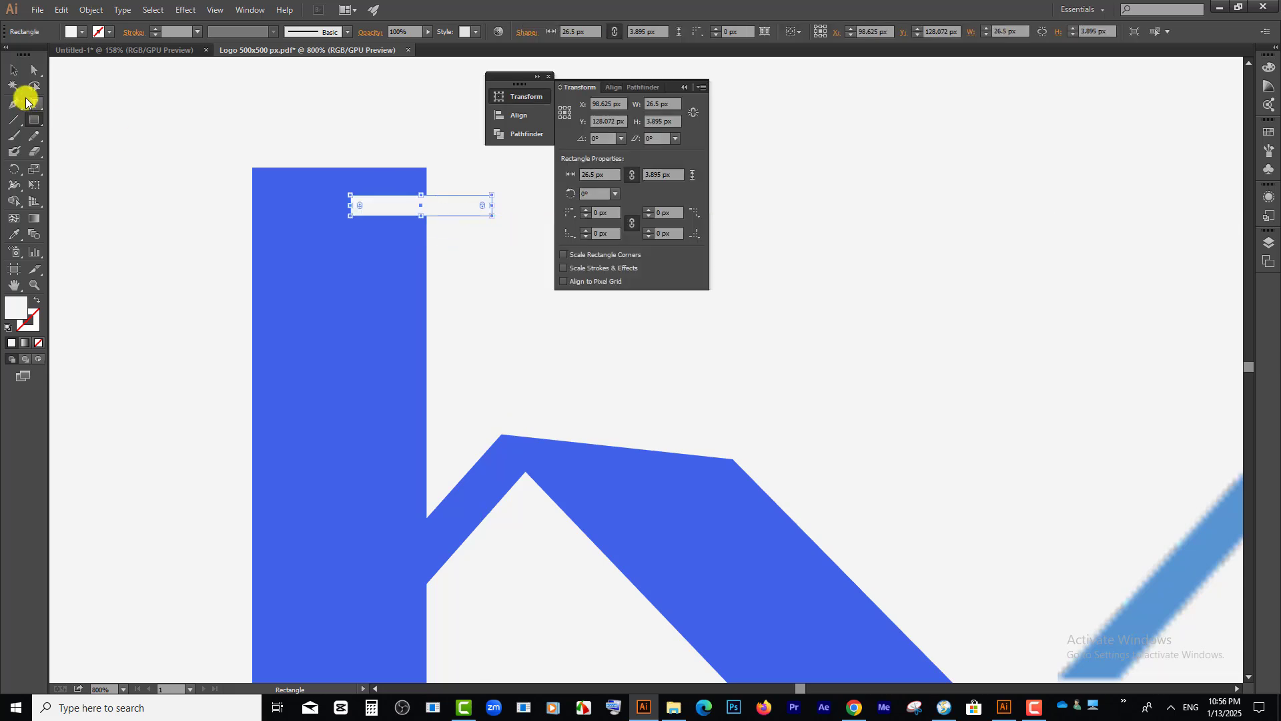
{"action": "left_click", "coordinate": [13, 69]}
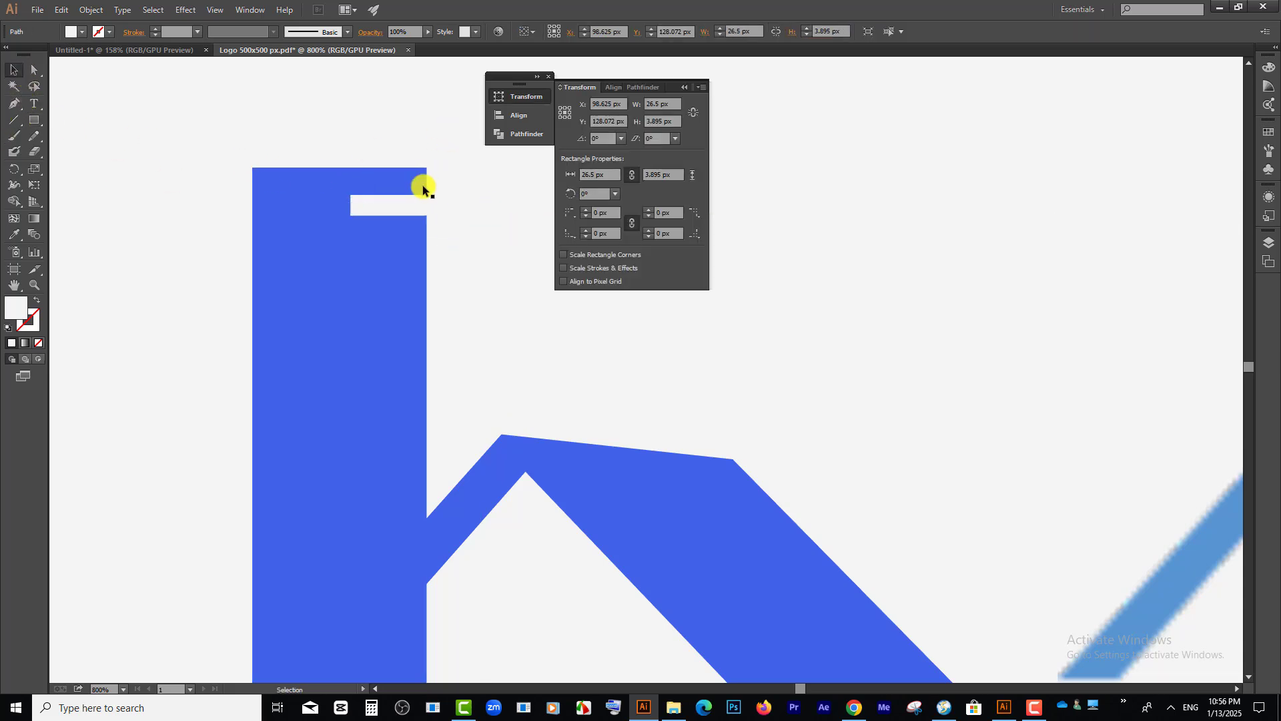
{"action": "left_click_drag", "start_coordinate": [417, 198], "coordinate": [440, 313]}
{"action": "left_click", "coordinate": [583, 307]}
{"action": "scroll", "coordinate": [309, 301], "scroll_direction": "down", "scroll_amount": 3}
{"action": "scroll", "coordinate": [714, 409], "scroll_direction": "down", "scroll_amount": 2}
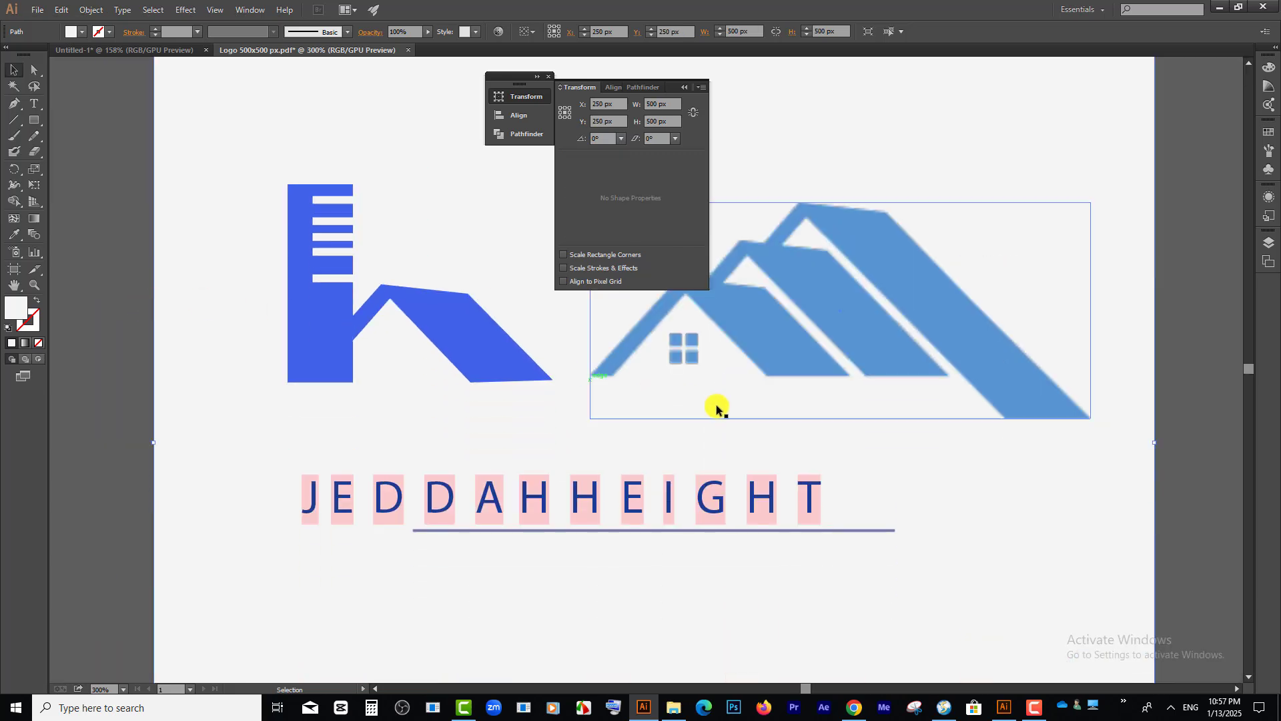
{"action": "left_click", "coordinate": [686, 87]}
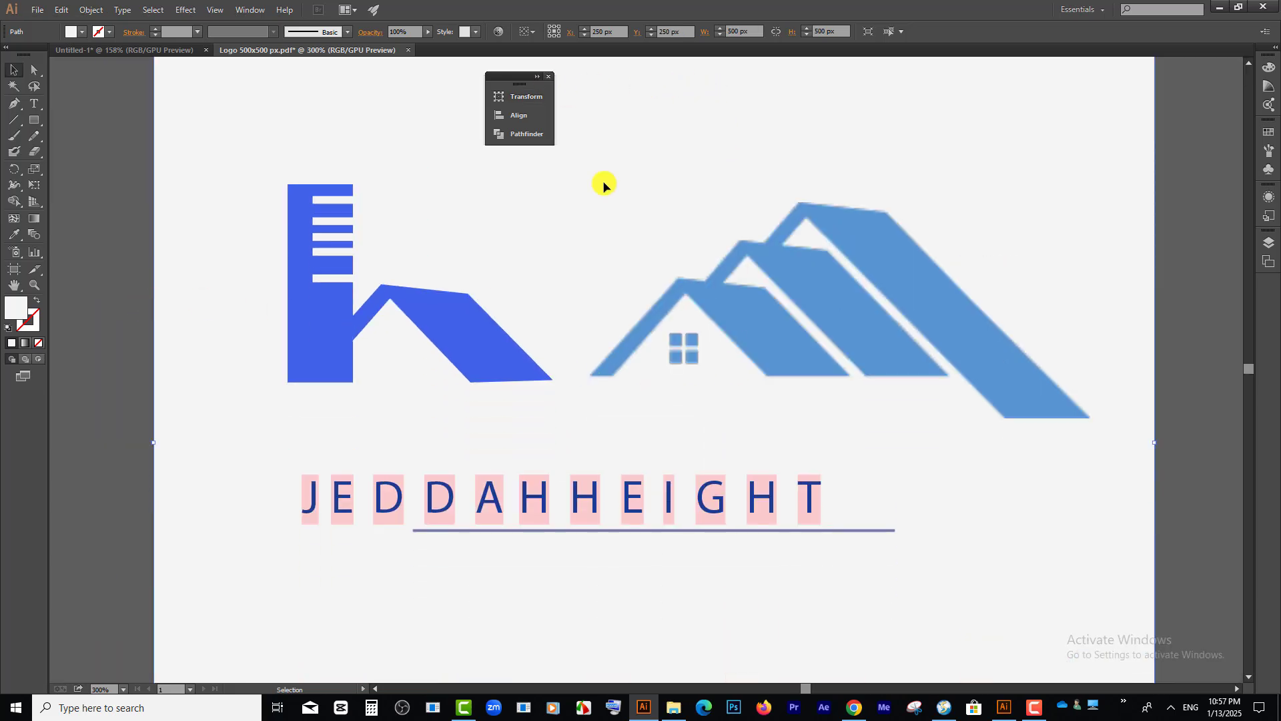
Step: Delete the grey background, the JEDDAHHEIGHT text with its underline, and the original house image from the artboard
{"action": "left_click", "coordinate": [624, 209]}
{"action": "left_click_drag", "start_coordinate": [728, 309], "coordinate": [826, 282]}
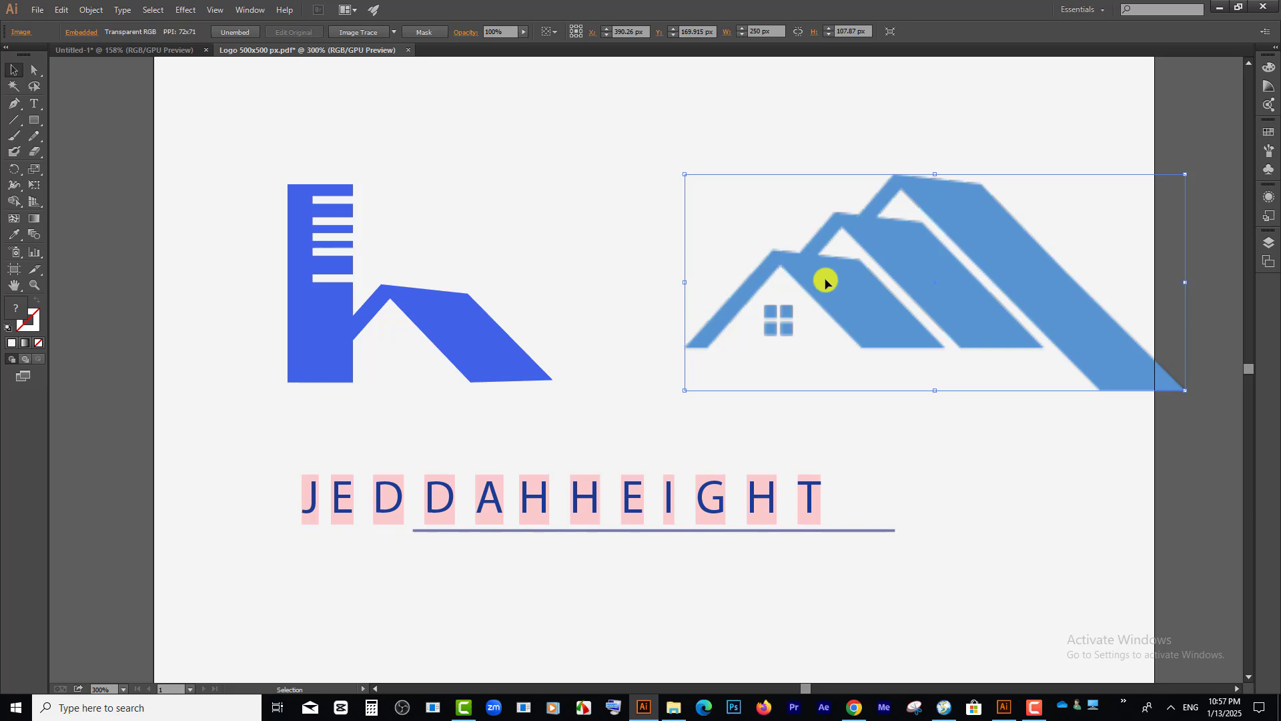
{"action": "left_click", "coordinate": [675, 492]}
{"action": "key", "text": "Delete"}
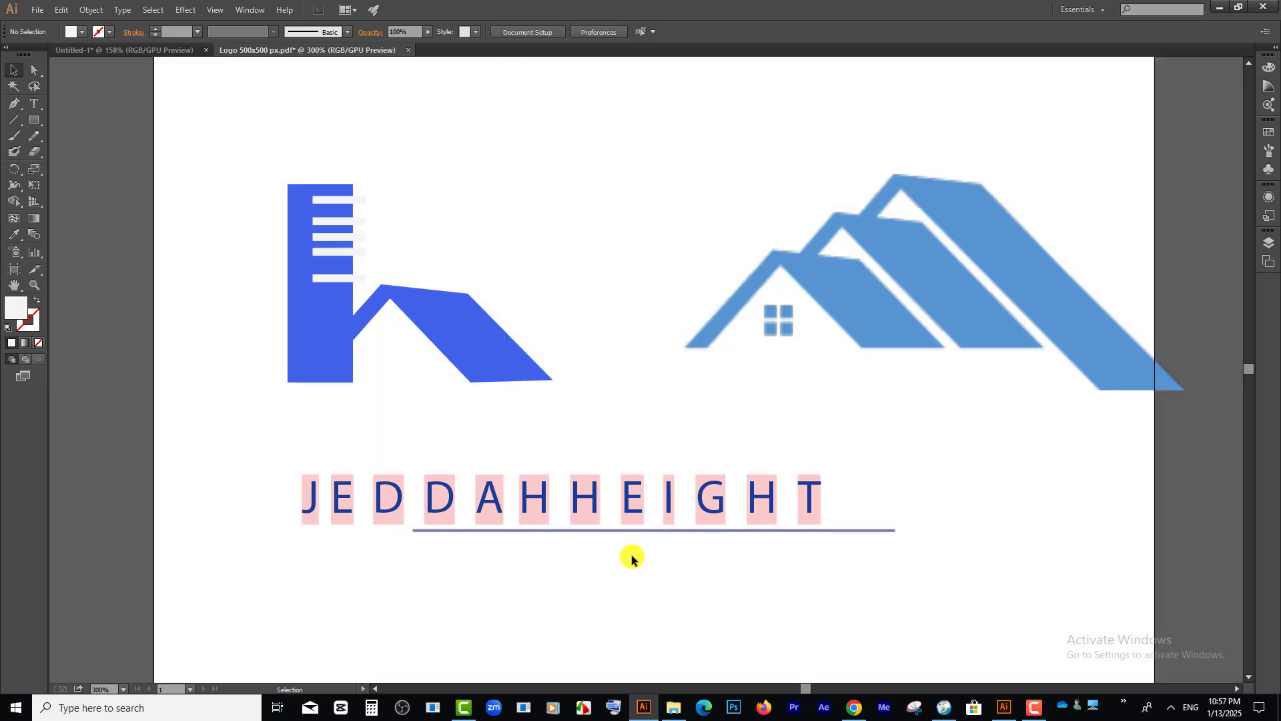
{"action": "left_click_drag", "start_coordinate": [384, 532], "coordinate": [800, 586]}
{"action": "key", "text": "Delete"}
{"action": "left_click_drag", "start_coordinate": [805, 395], "coordinate": [658, 202]}
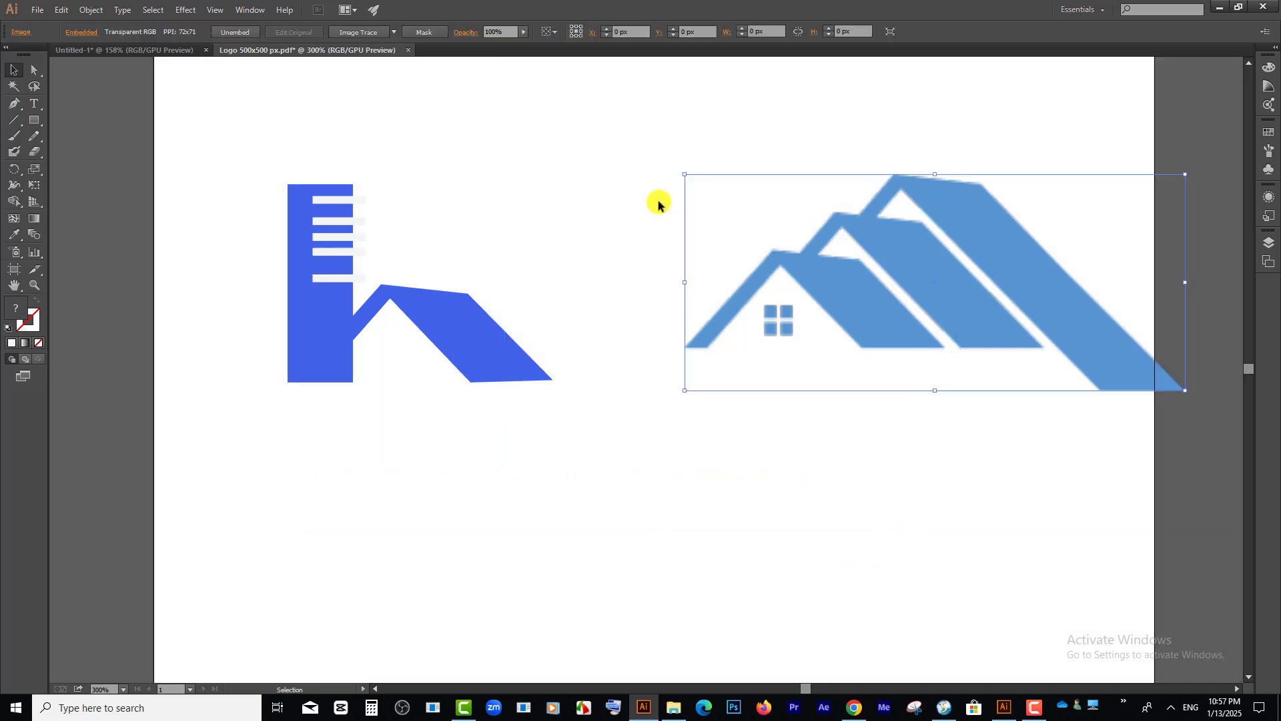
{"action": "key", "text": "Delete"}
Step: Move the tower, roof and strips together toward the artboard's horizontal centre
{"action": "left_click_drag", "start_coordinate": [191, 163], "coordinate": [558, 490]}
{"action": "left_click_drag", "start_coordinate": [455, 335], "coordinate": [682, 312]}
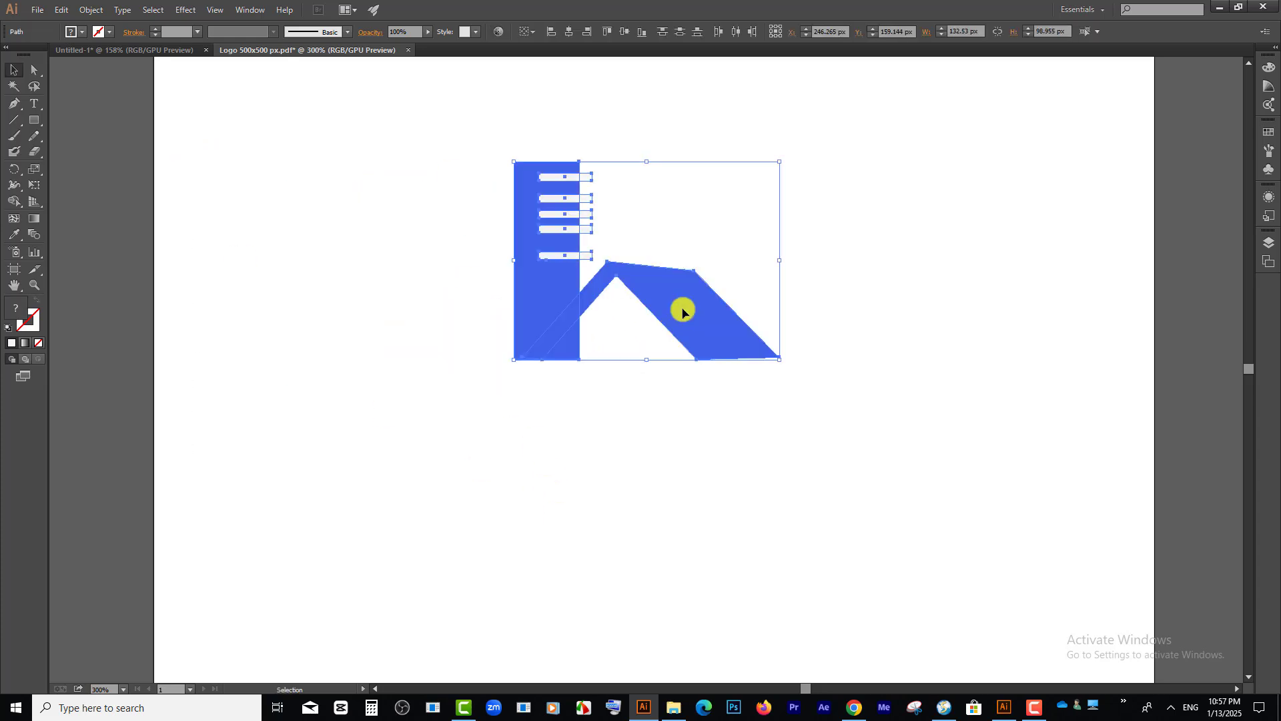
{"action": "left_click", "coordinate": [439, 257]}
Step: Use the Shape Builder to remove the tower's lower corner triangle beneath the roof's inner slope
{"action": "left_click_drag", "start_coordinate": [438, 125], "coordinate": [787, 485]}
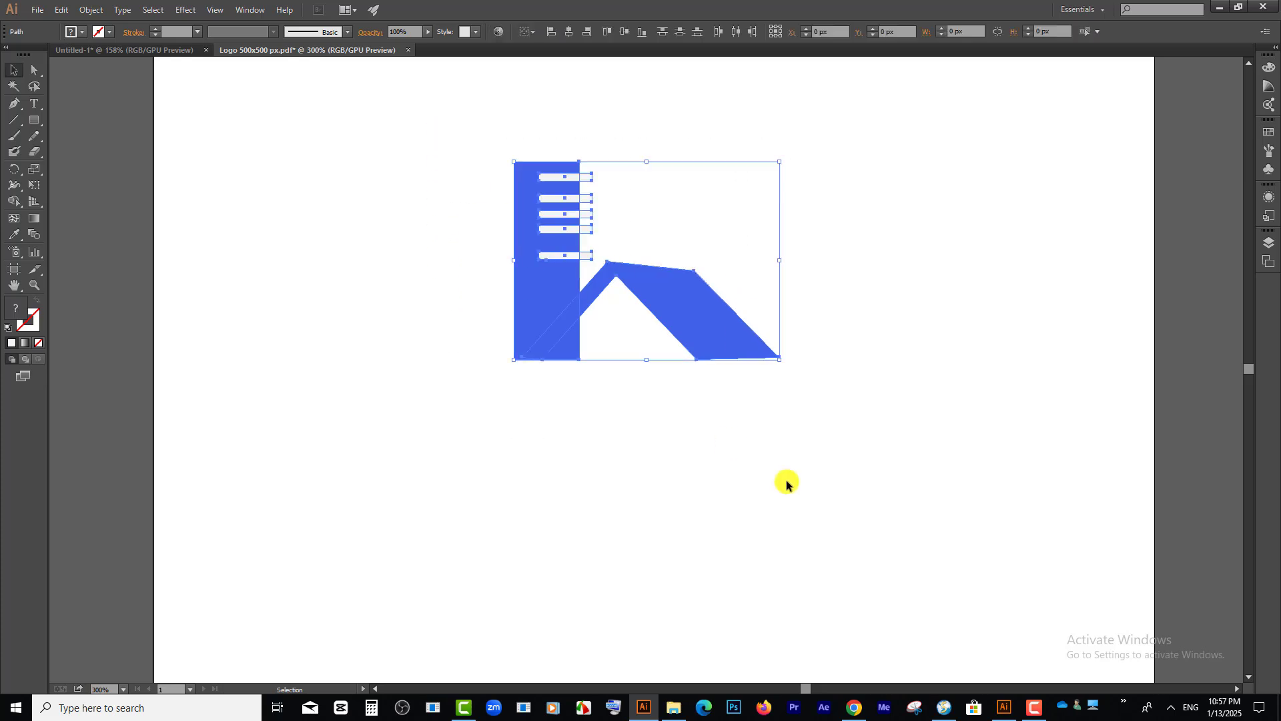
{"action": "left_click", "coordinate": [14, 201]}
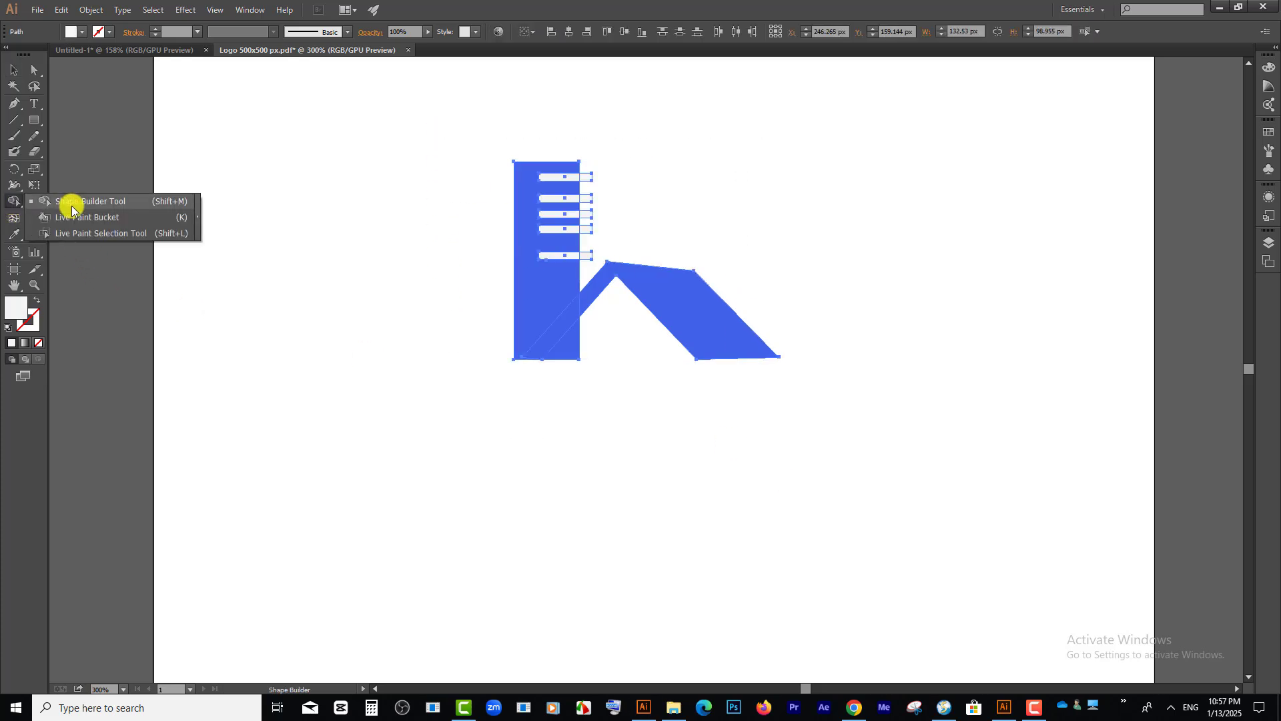
{"action": "scroll", "coordinate": [569, 346], "scroll_direction": "up", "scroll_amount": 2}
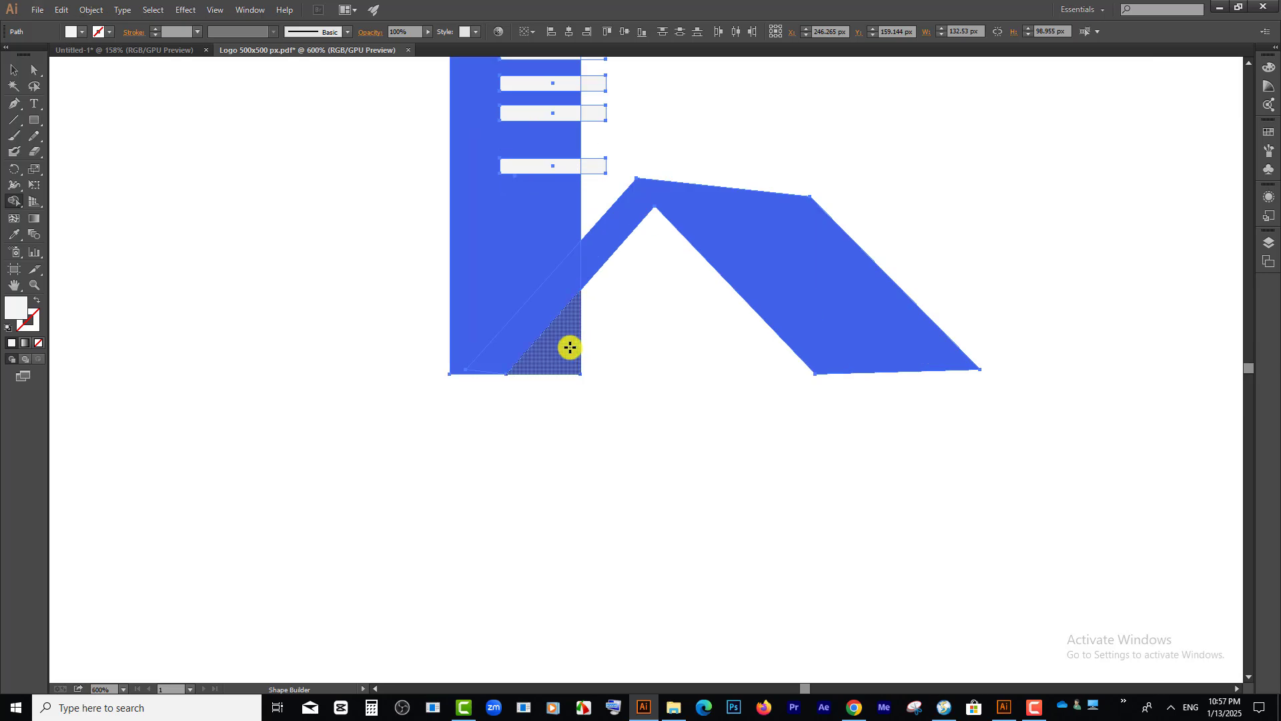
{"action": "left_click", "coordinate": [14, 70]}
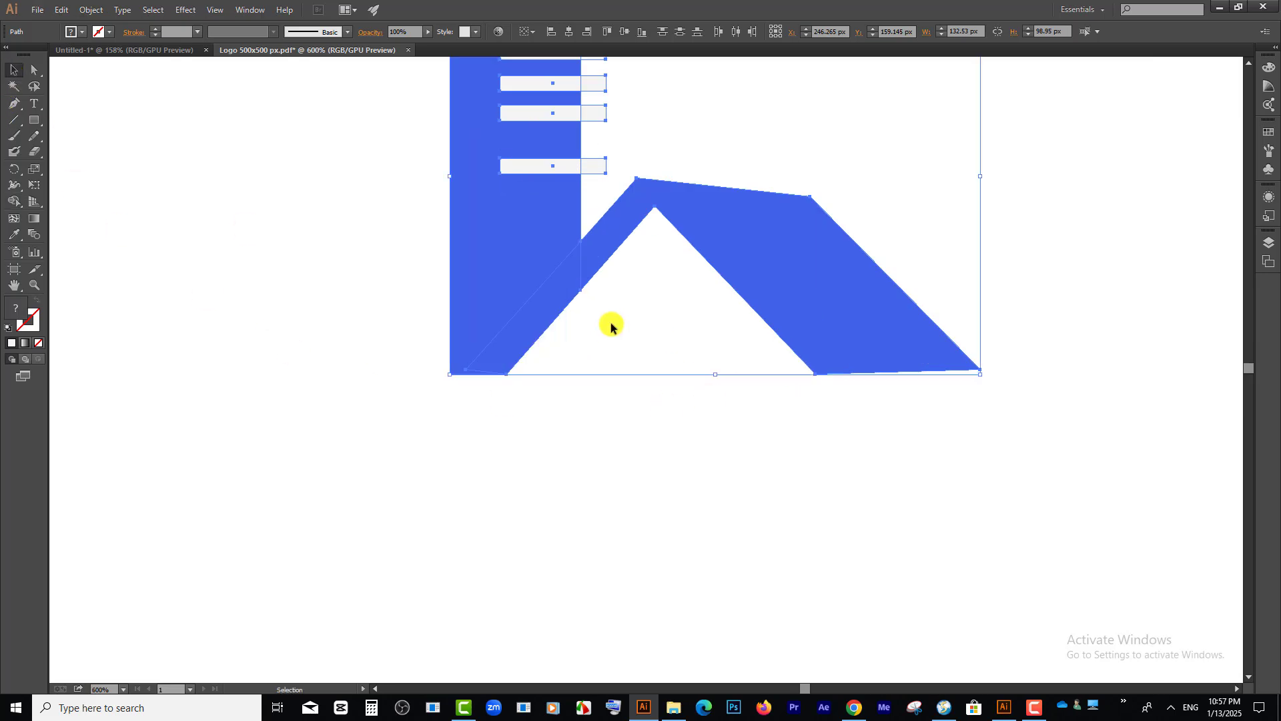
{"action": "left_click", "coordinate": [766, 492]}
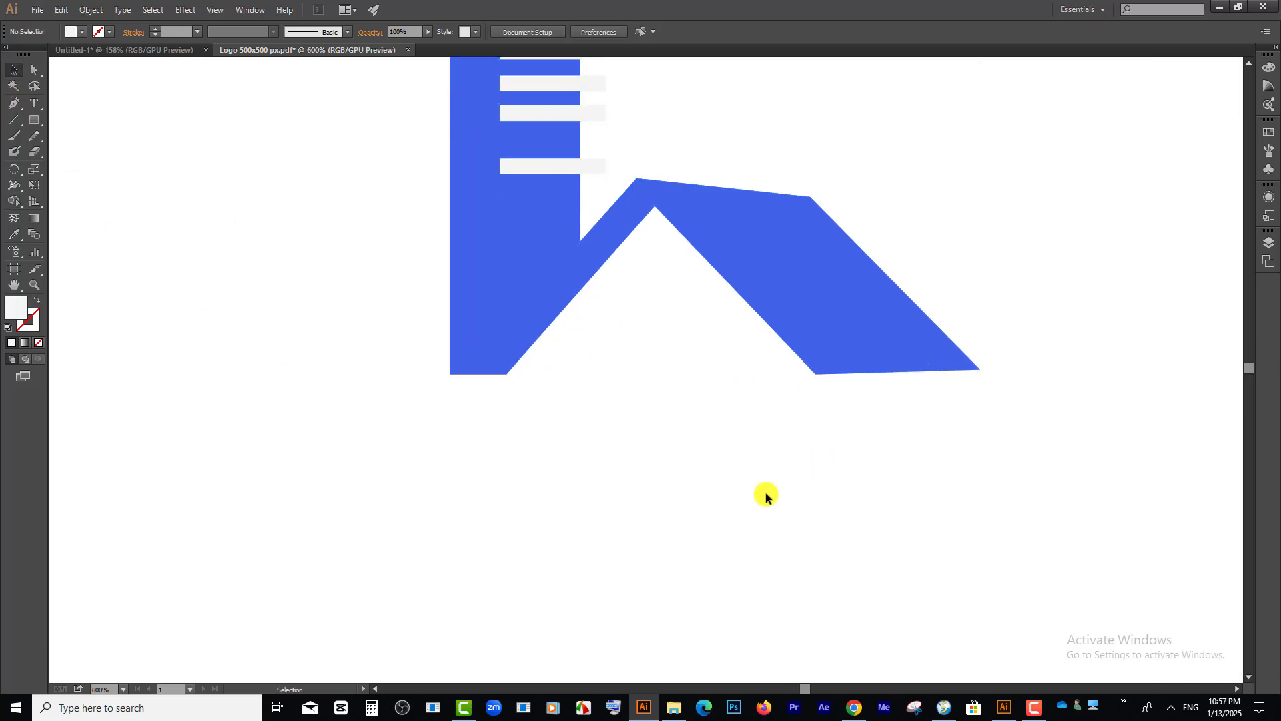
Step: Select the five grey strips on the tower and change their fill to white
{"action": "scroll", "coordinate": [766, 493], "scroll_direction": "up", "scroll_amount": 5}
{"action": "scroll", "coordinate": [766, 492], "scroll_direction": "up", "scroll_amount": 2}
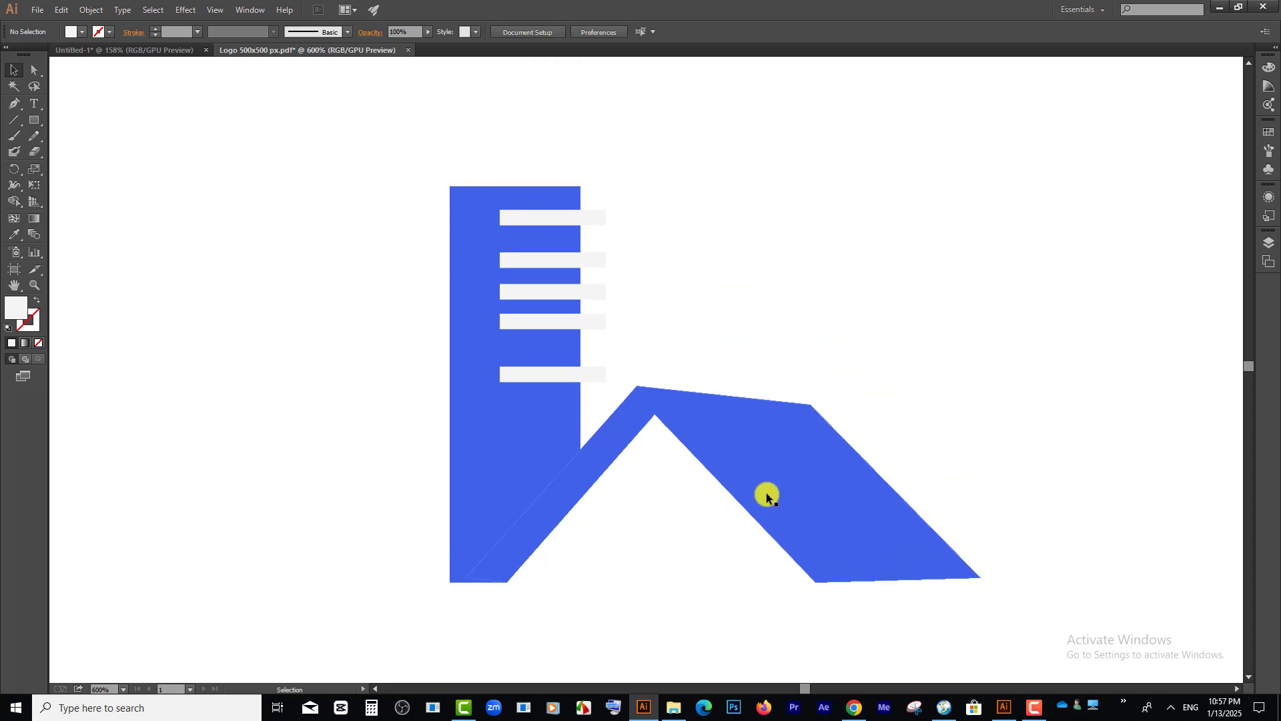
{"action": "left_click_drag", "start_coordinate": [618, 185], "coordinate": [587, 384]}
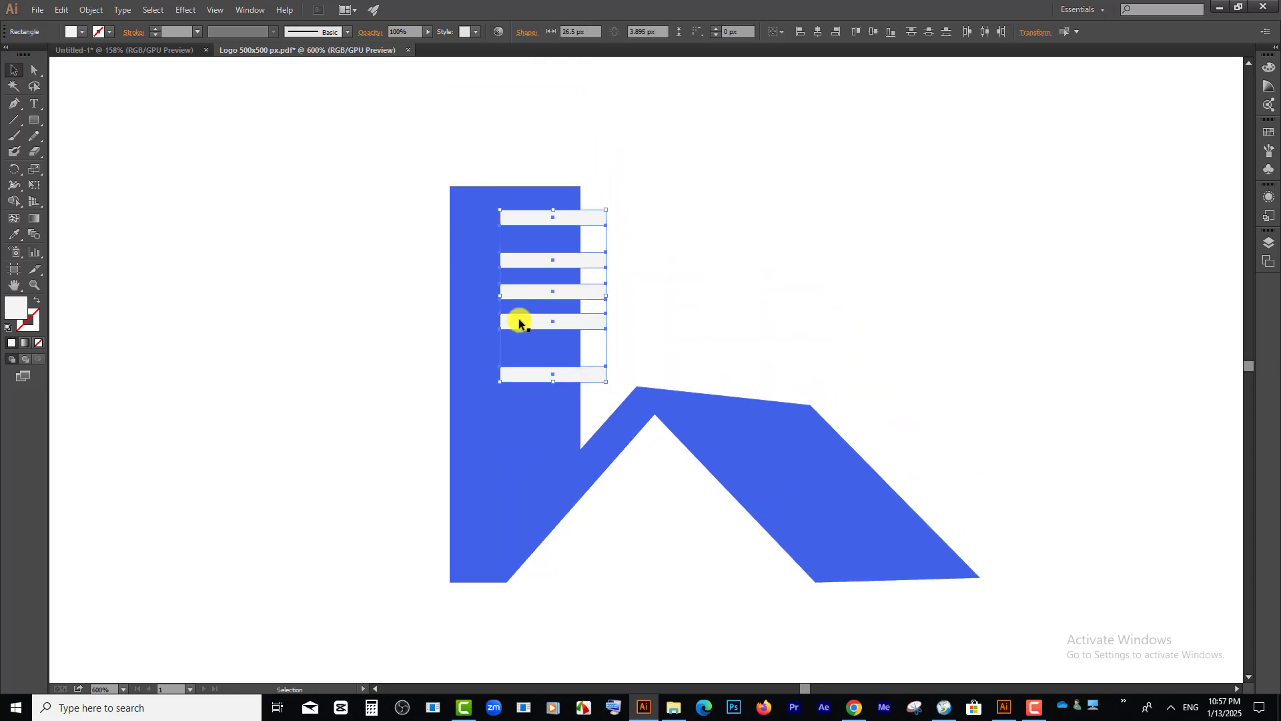
{"action": "left_click", "coordinate": [82, 32]}
{"action": "double_click", "coordinate": [12, 308]}
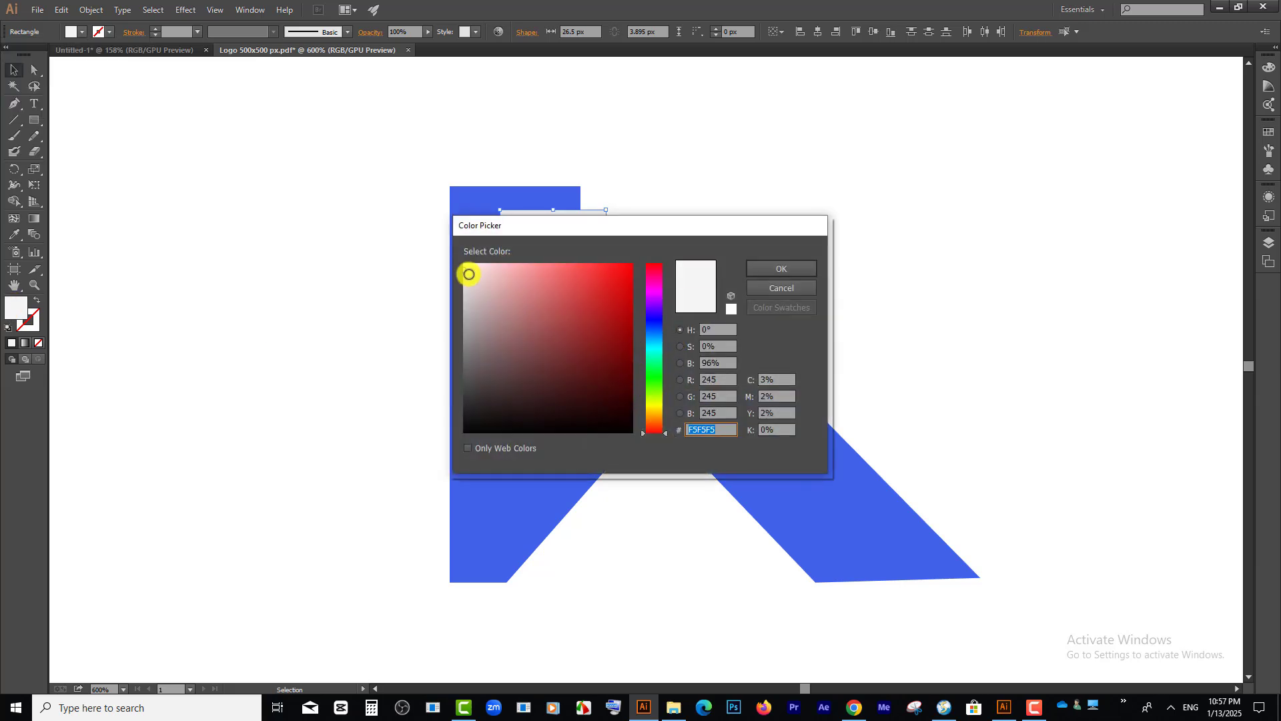
{"action": "left_click", "coordinate": [774, 269]}
{"action": "left_click", "coordinate": [930, 432]}
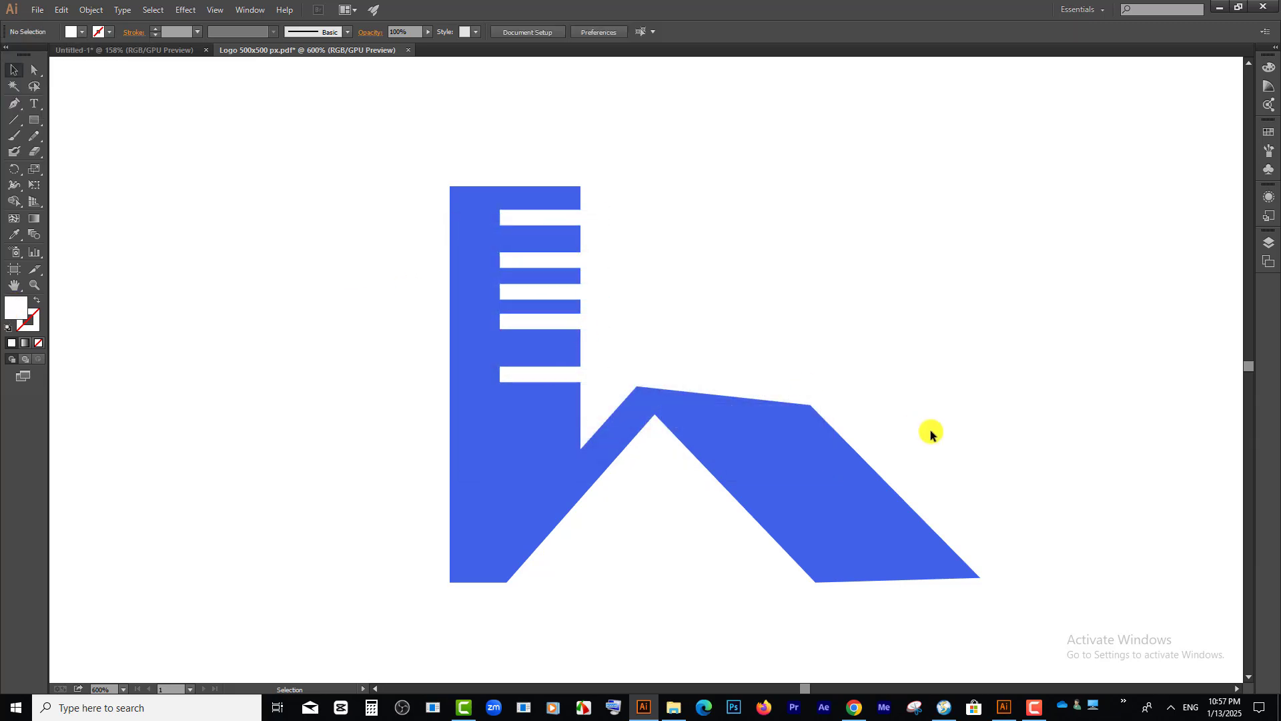
Step: Draw a square of about 5.67 px beneath the roof and fill it with blue 2164EA
{"action": "scroll", "coordinate": [506, 383], "scroll_direction": "down", "scroll_amount": 3}
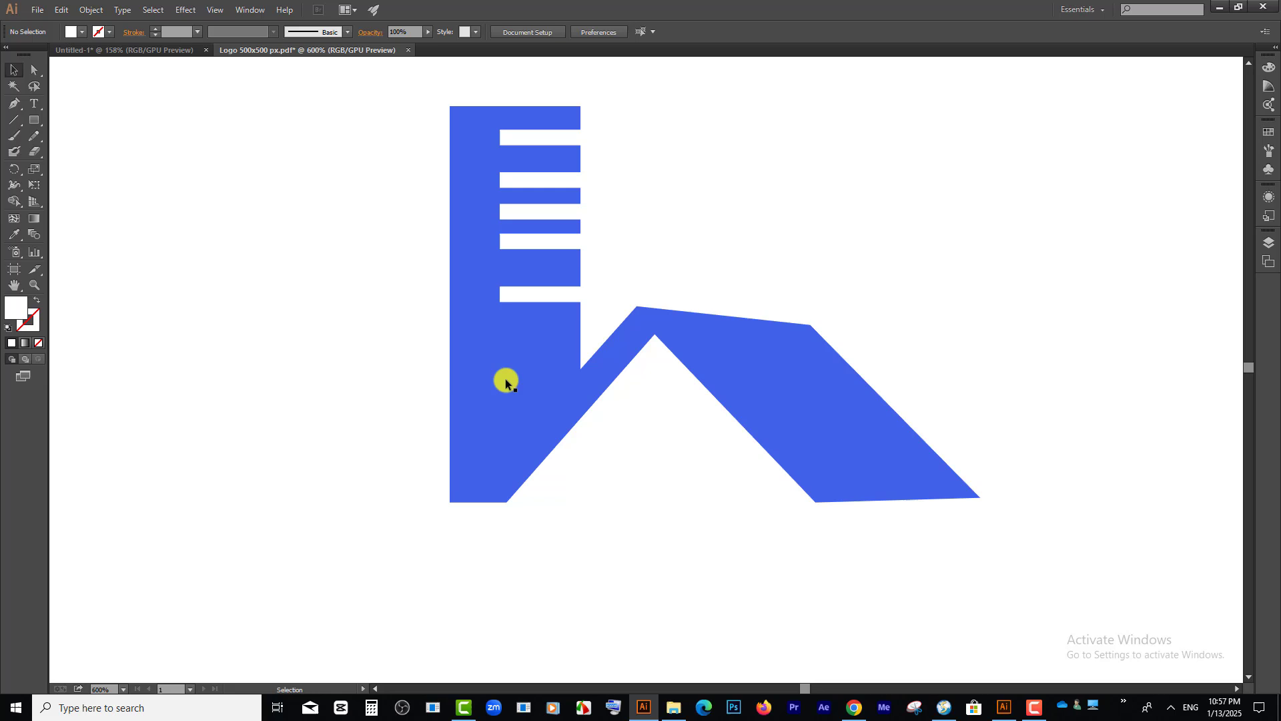
{"action": "left_click", "coordinate": [34, 120]}
{"action": "scroll", "coordinate": [624, 428], "scroll_direction": "up", "scroll_amount": 2}
{"action": "left_click_drag", "start_coordinate": [589, 372], "coordinate": [636, 418]}
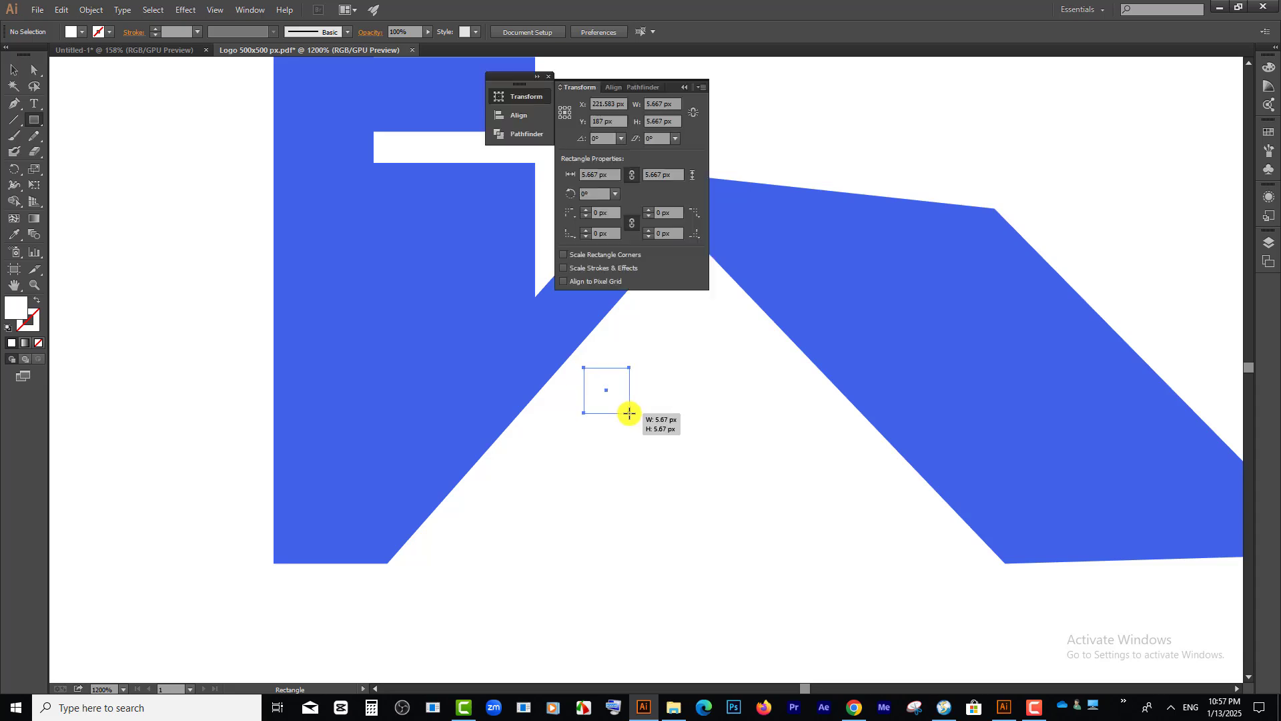
{"action": "left_click", "coordinate": [70, 31]}
{"action": "double_click", "coordinate": [24, 308]}
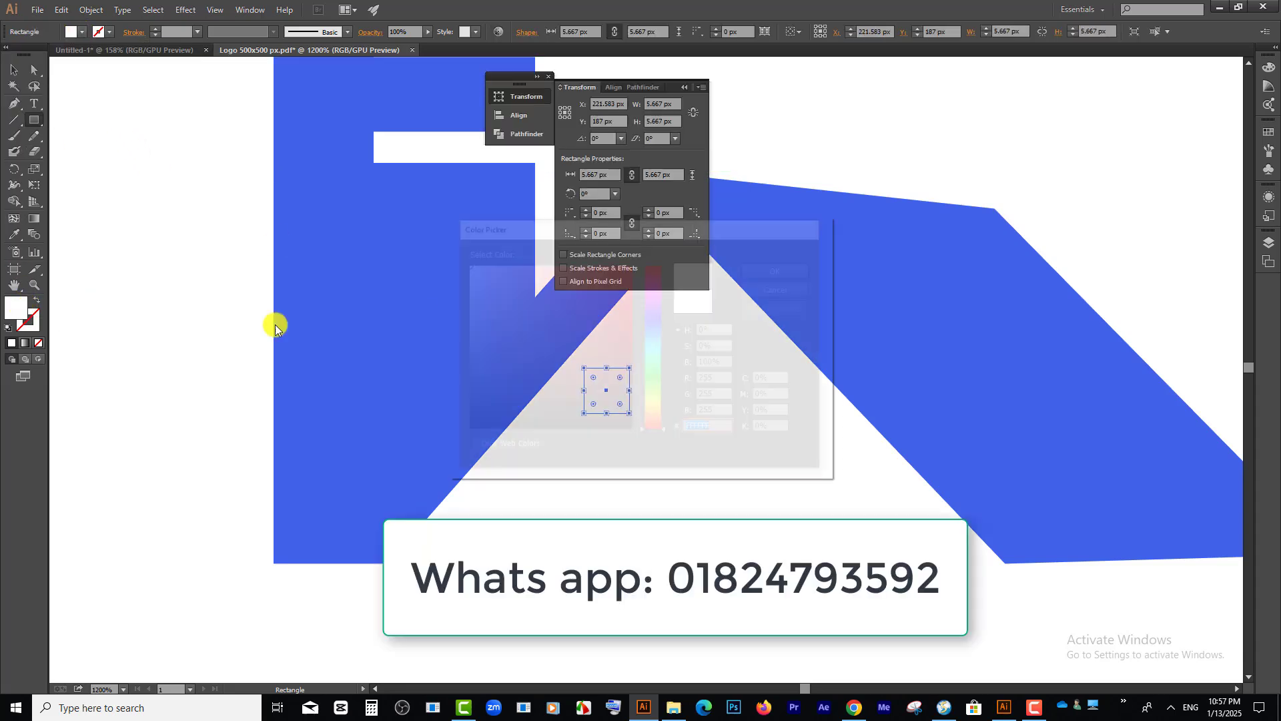
{"action": "left_click", "coordinate": [609, 277]}
{"action": "left_click", "coordinate": [653, 329]}
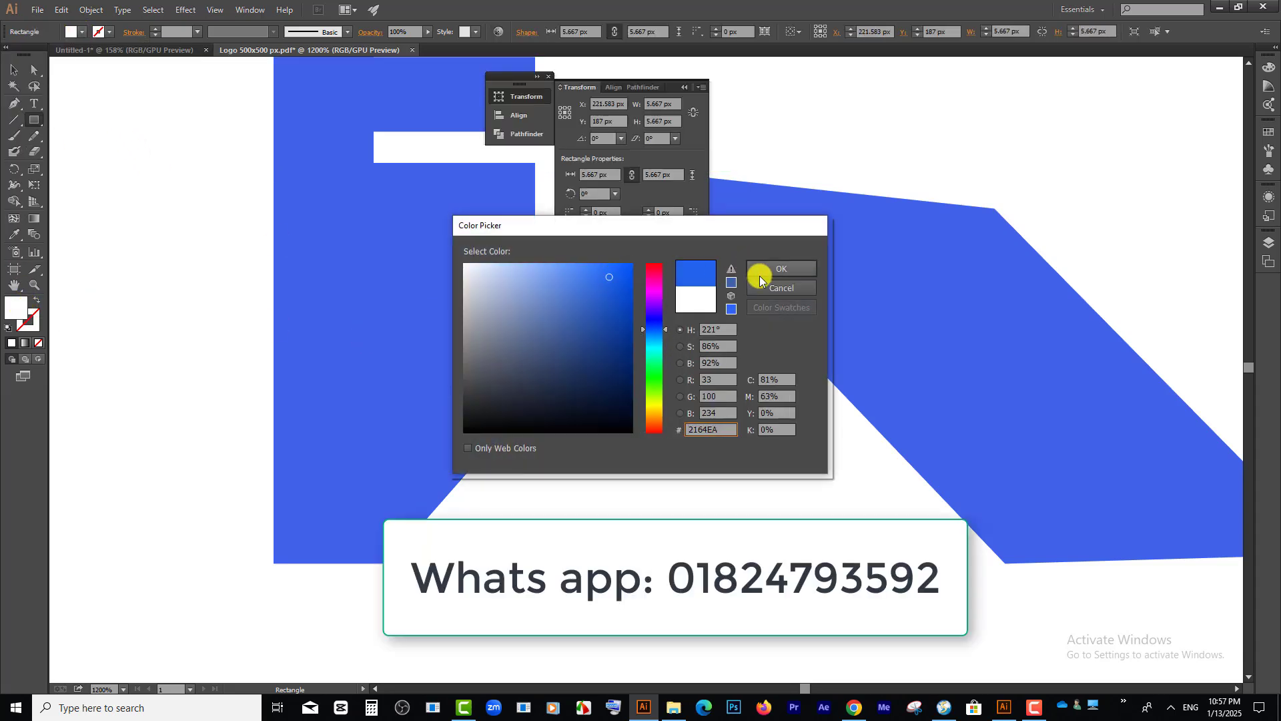
{"action": "left_click", "coordinate": [778, 269]}
Step: Duplicate the small blue square into a two-by-two grid of window panes with narrow gaps
{"action": "left_click", "coordinate": [14, 69]}
{"action": "left_click_drag", "start_coordinate": [616, 395], "coordinate": [652, 411]}
{"action": "mouse_move", "coordinate": [683, 452]}
{"action": "left_mouse_down"}
{"action": "mouse_move", "coordinate": [600, 395]}
{"action": "mouse_move", "coordinate": [661, 463]}
{"action": "left_mouse_up"}
{"action": "key", "text": "ctrl+minus"}
{"action": "key", "text": "ctrl+minus"}
{"action": "key", "text": "ctrl+minus"}
Step: Enlarge the four window panes to about 7.35 px each and centre them beneath the roof peak
{"action": "left_click_drag", "start_coordinate": [533, 484], "coordinate": [518, 471]}
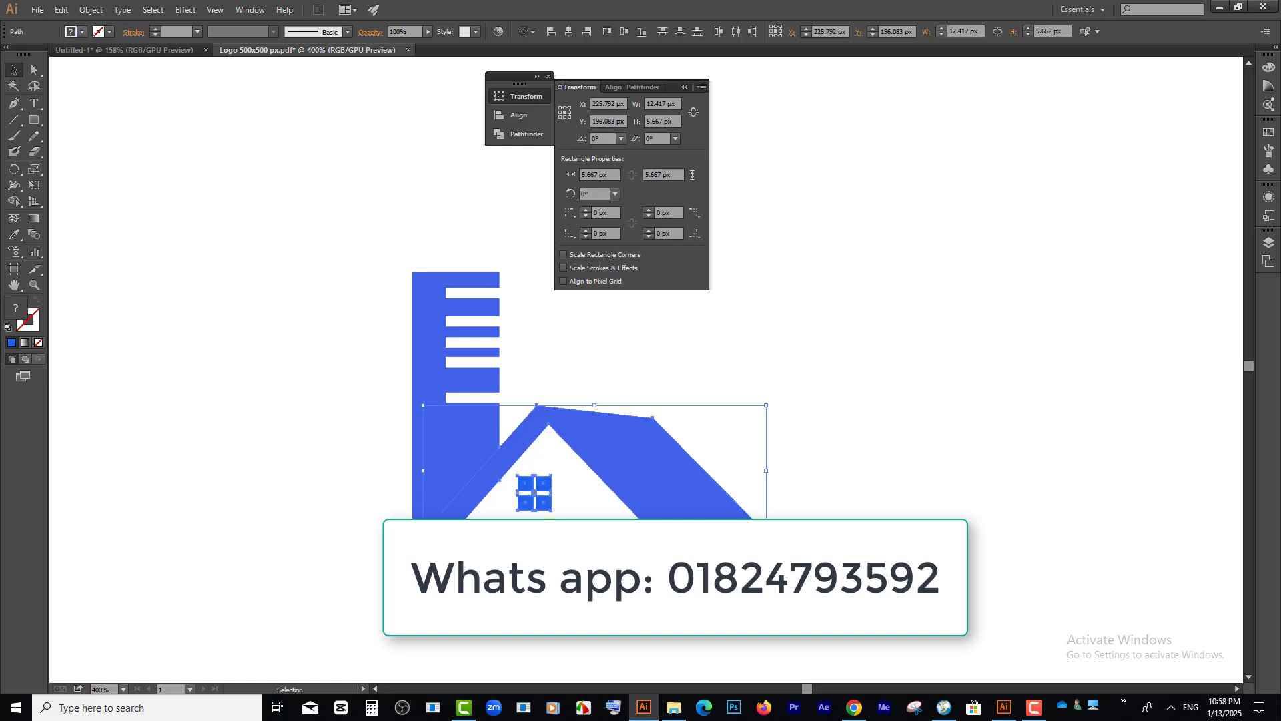
{"action": "left_click", "coordinate": [576, 544]}
{"action": "left_click_drag", "start_coordinate": [575, 544], "coordinate": [599, 453]}
{"action": "scroll", "coordinate": [541, 486], "scroll_direction": "up", "scroll_amount": 3}
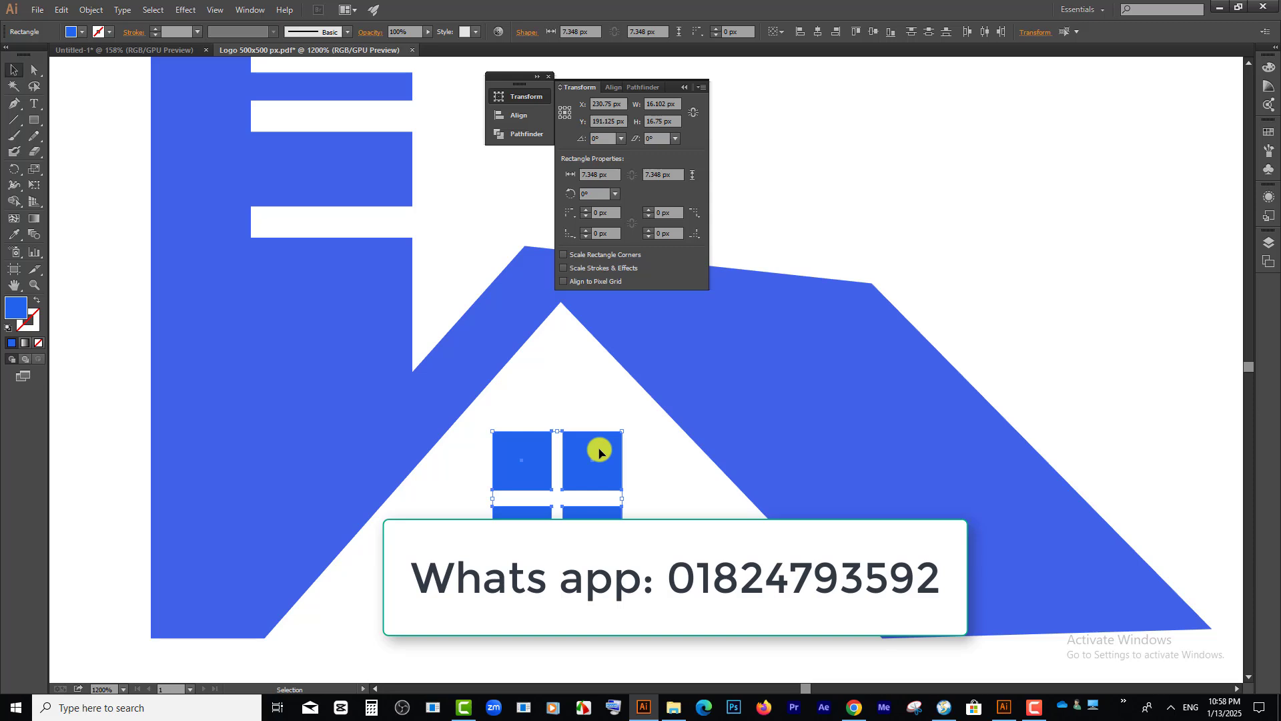
Step: Switch to the SlimBrowser window, open Fiverr in a new tab, and view the homepage's service categories and recently viewed gigs
{"action": "mouse_move", "coordinate": [947, 713]}
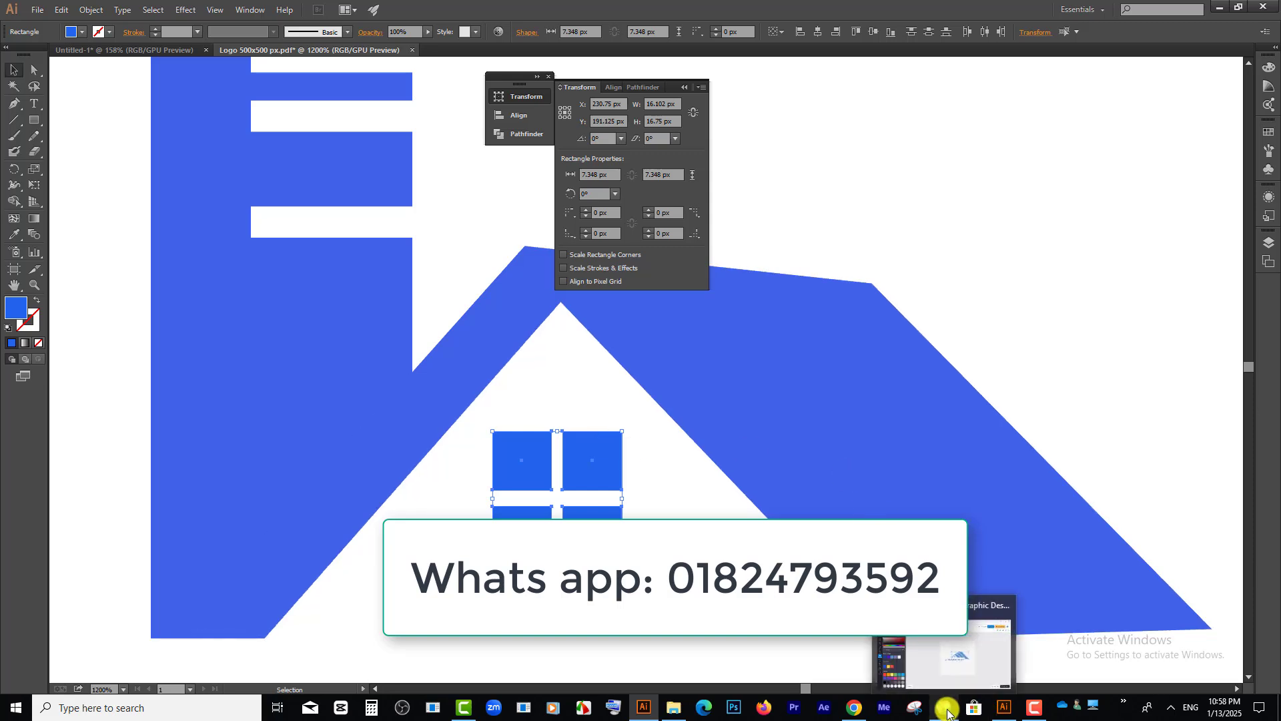
{"action": "left_click", "coordinate": [948, 715]}
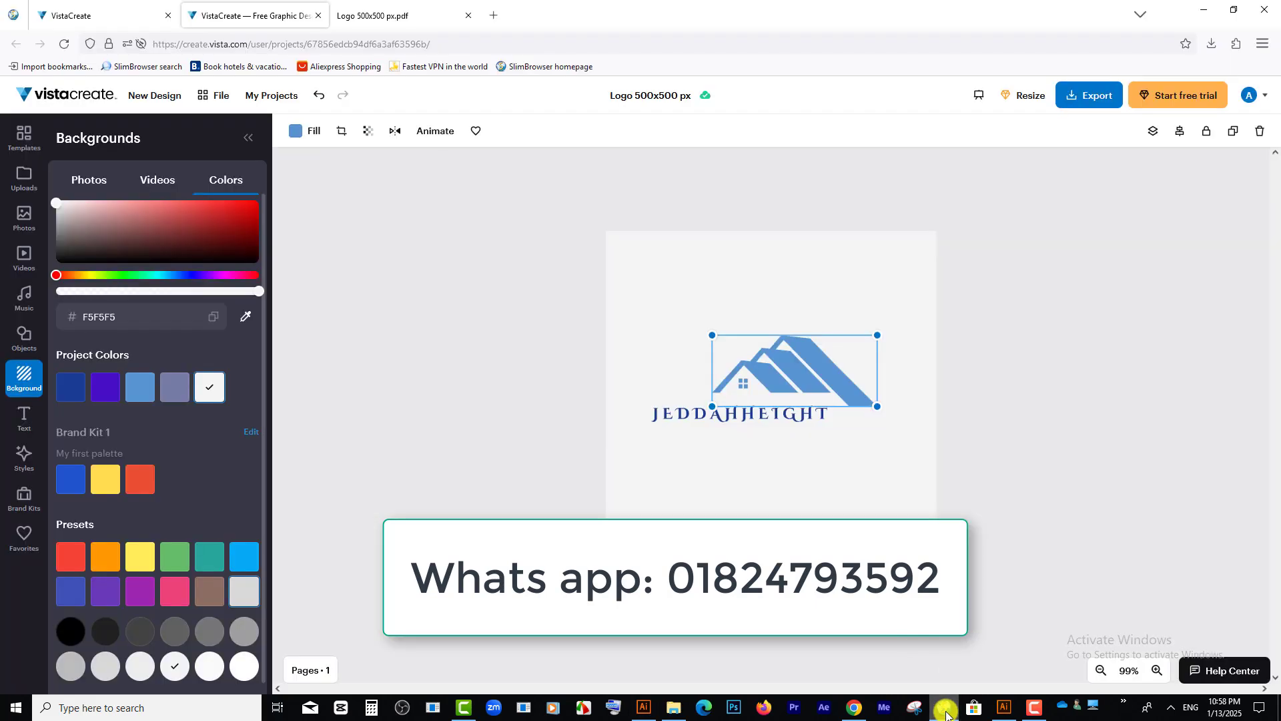
{"action": "left_click", "coordinate": [497, 15]}
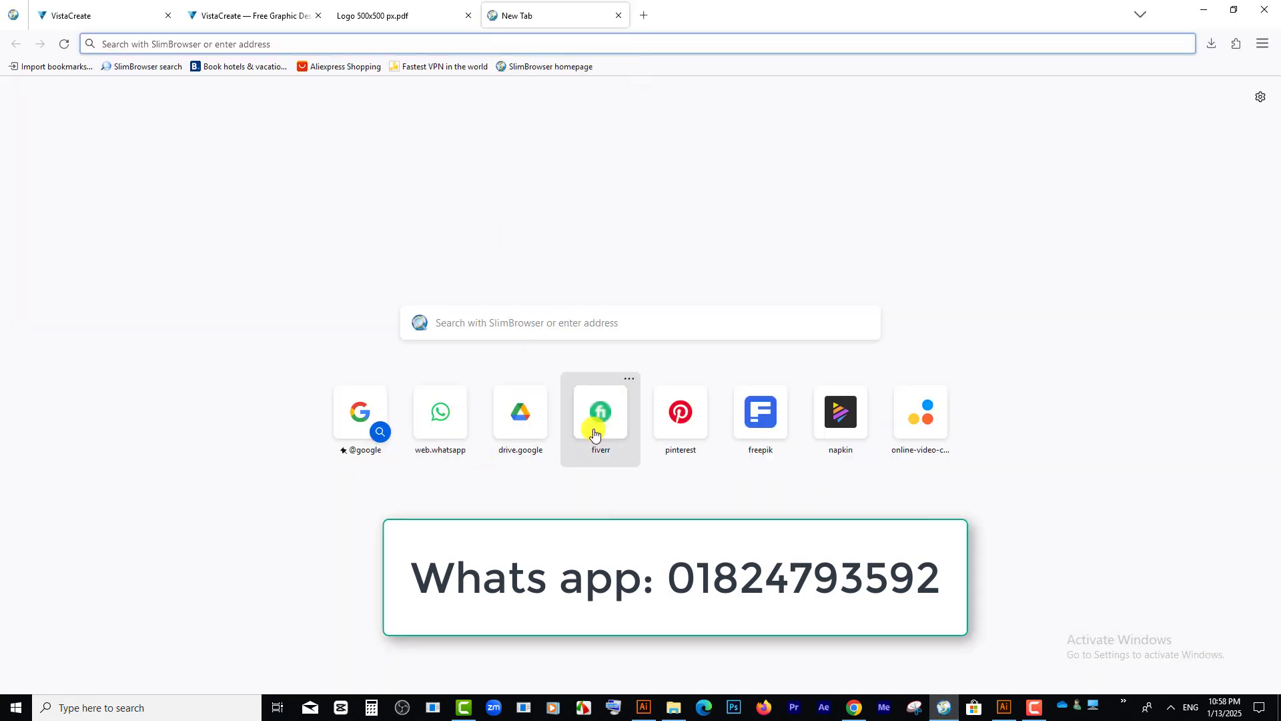
{"action": "left_click", "coordinate": [598, 430]}
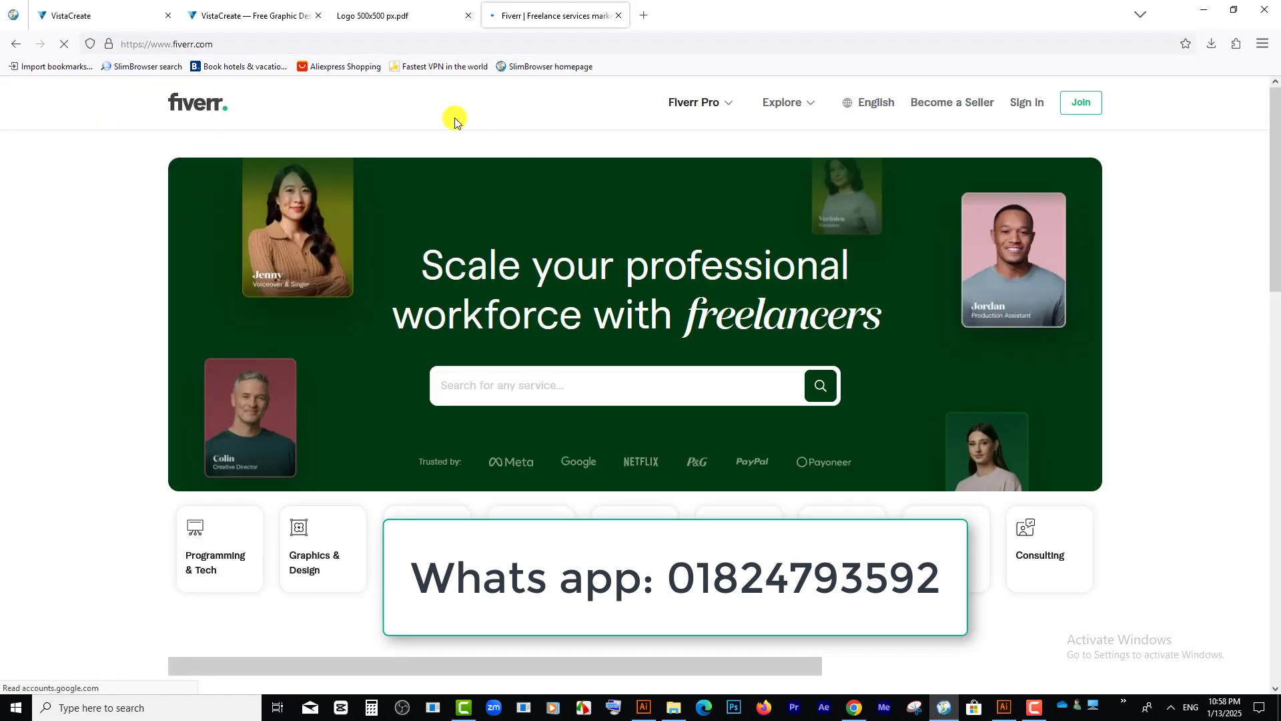
{"action": "scroll", "coordinate": [543, 335], "scroll_direction": "down", "scroll_amount": 3}
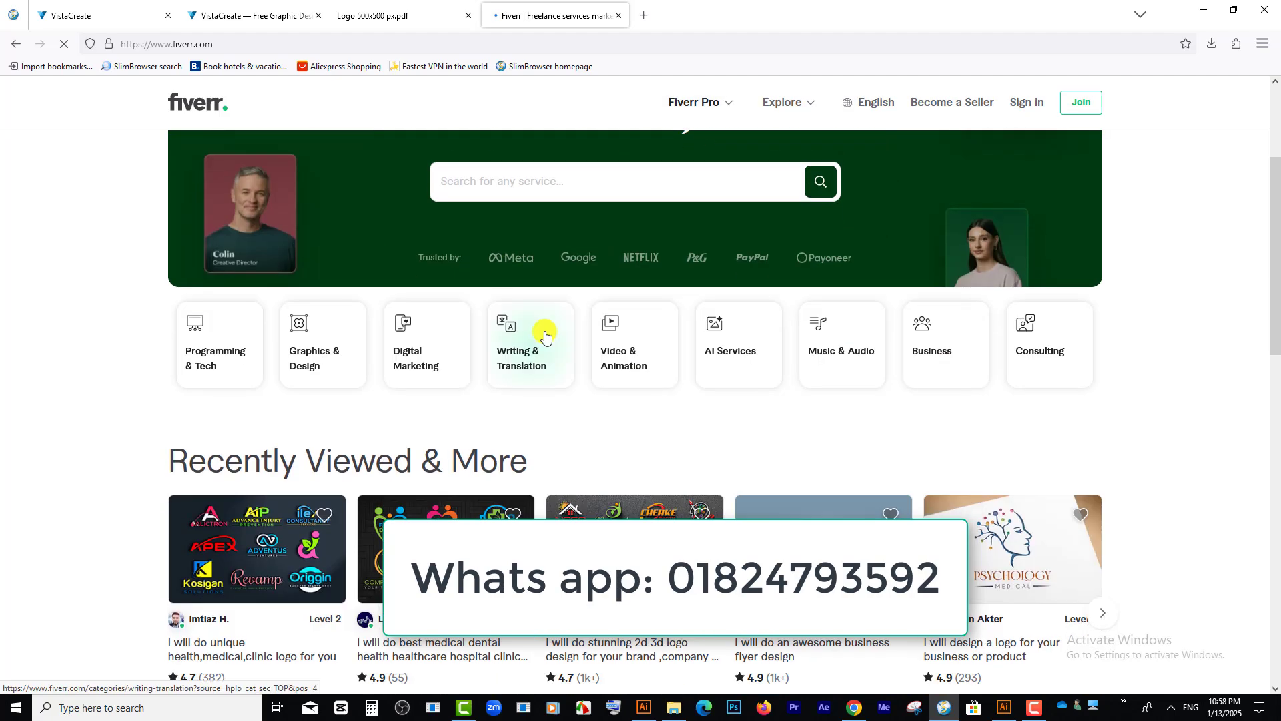
Step: Open the medical, dental and healthcare logo design gig from the recently viewed services, check its packages, and return to the Fiverr homepage
{"action": "scroll", "coordinate": [538, 309], "scroll_direction": "up", "scroll_amount": 3}
{"action": "scroll", "coordinate": [611, 364], "scroll_direction": "down", "scroll_amount": 3}
{"action": "scroll", "coordinate": [473, 335], "scroll_direction": "down", "scroll_amount": 2}
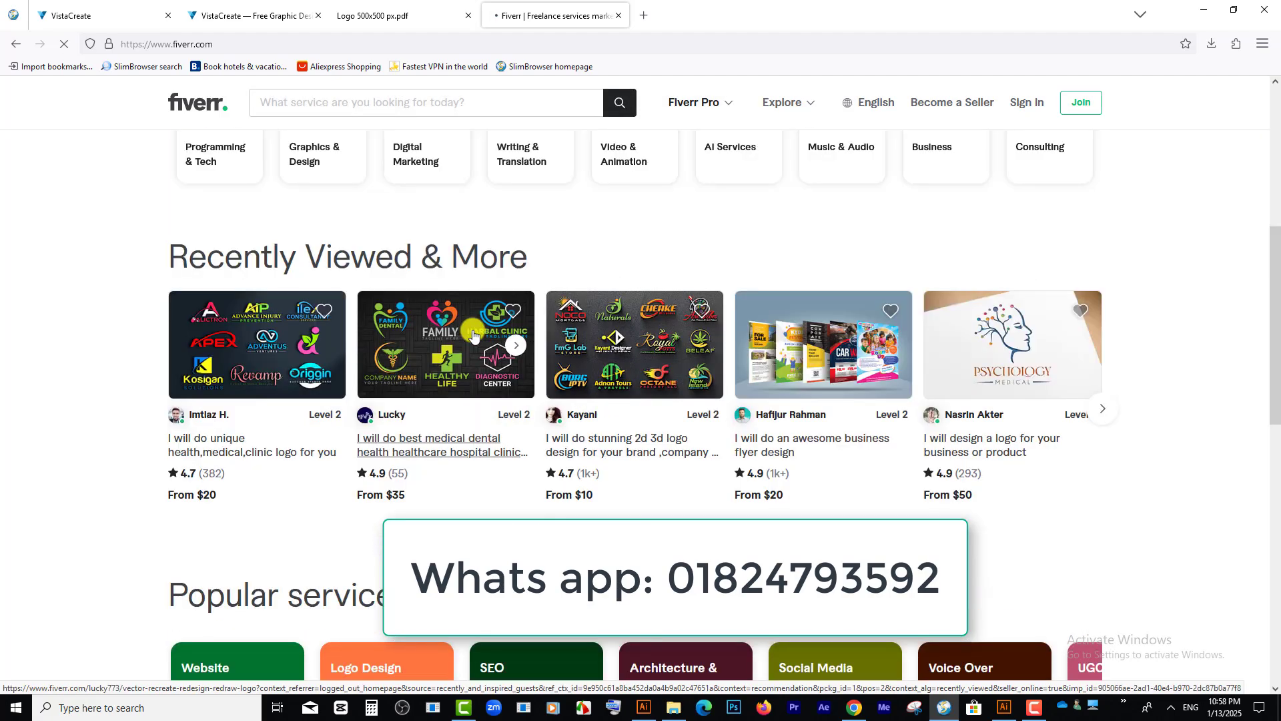
{"action": "left_click", "coordinate": [473, 335]}
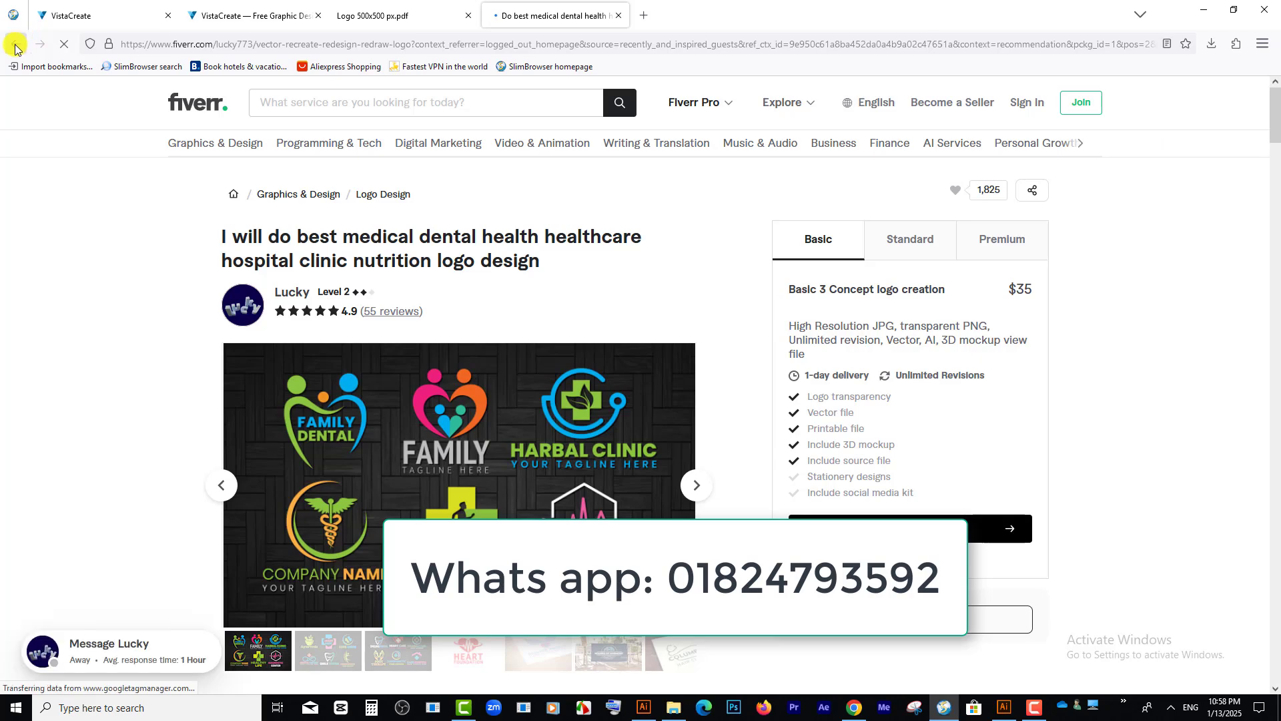
{"action": "key", "text": "alt+Left"}
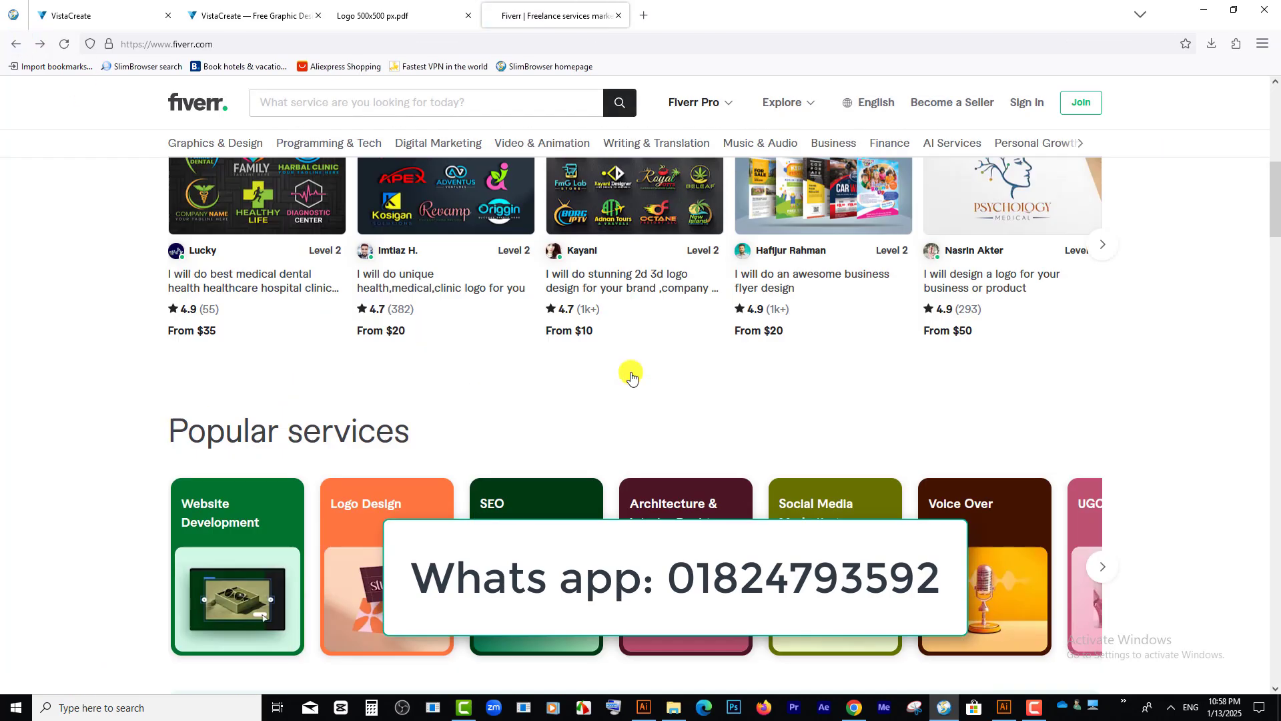
{"action": "scroll", "coordinate": [628, 372], "scroll_direction": "down", "scroll_amount": 3}
Step: Switch to Chrome, browse the courses on onlinelivecourse.com, and open Special Logo Design with Freelancing Online Course
{"action": "mouse_move", "coordinate": [861, 706]}
{"action": "scroll", "coordinate": [861, 706], "scroll_direction": "down", "scroll_amount": 2}
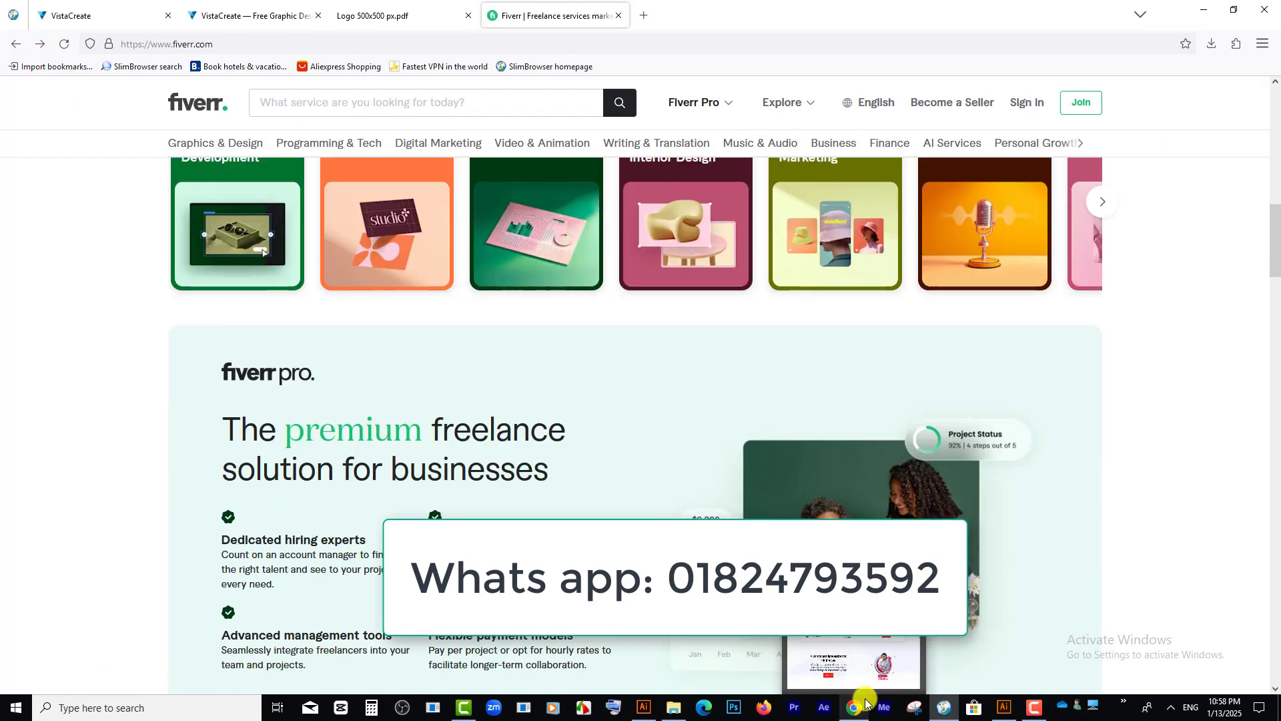
{"action": "left_click", "coordinate": [859, 654]}
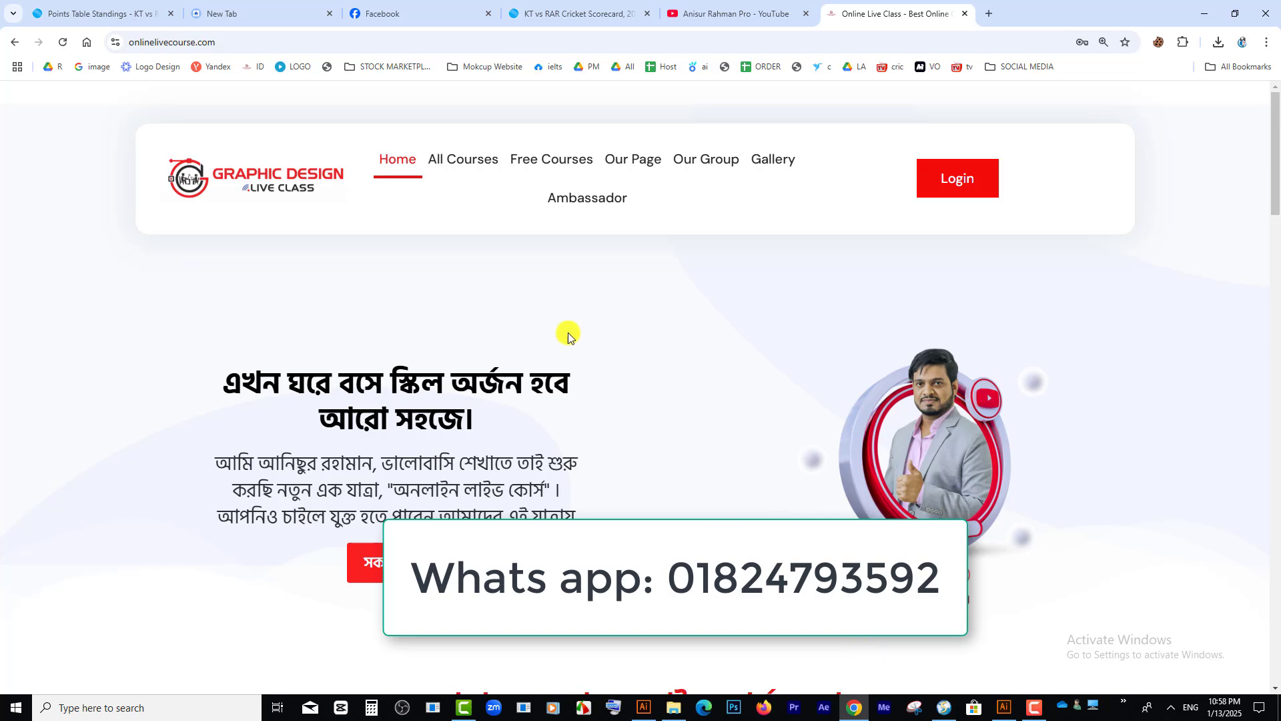
{"action": "scroll", "coordinate": [572, 467], "scroll_direction": "down", "scroll_amount": 5}
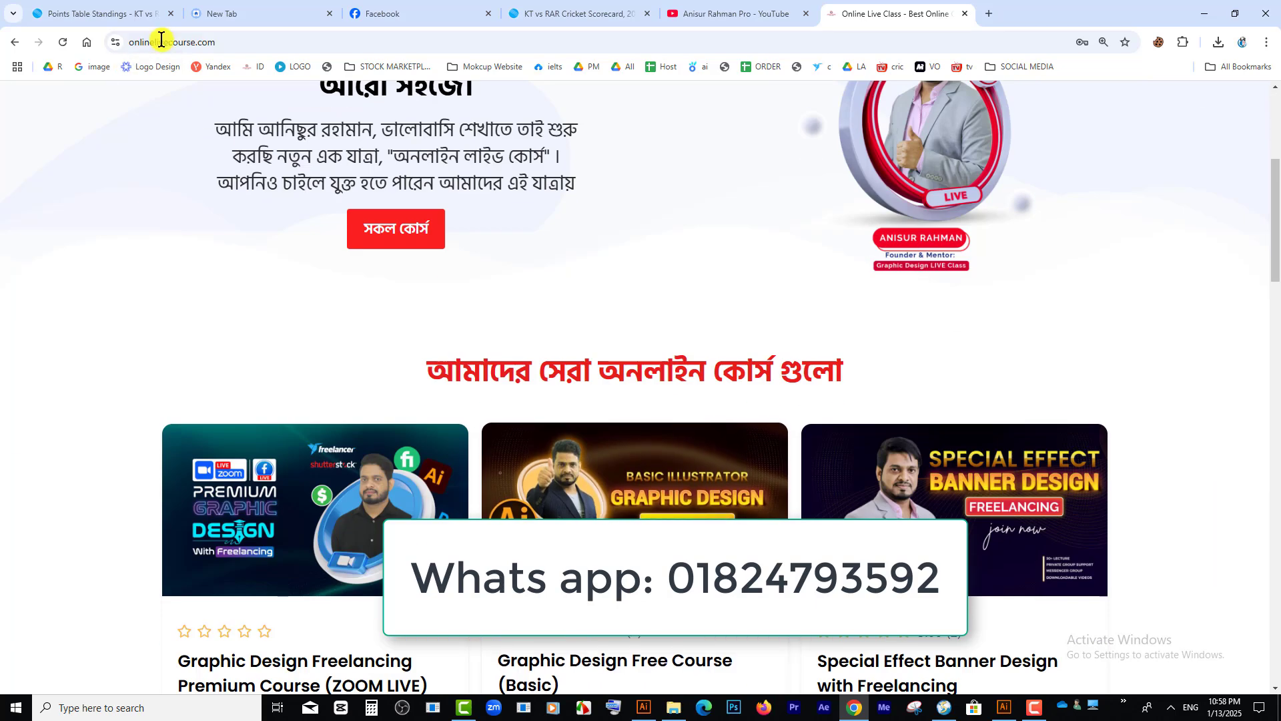
{"action": "scroll", "coordinate": [670, 343], "scroll_direction": "down", "scroll_amount": 4}
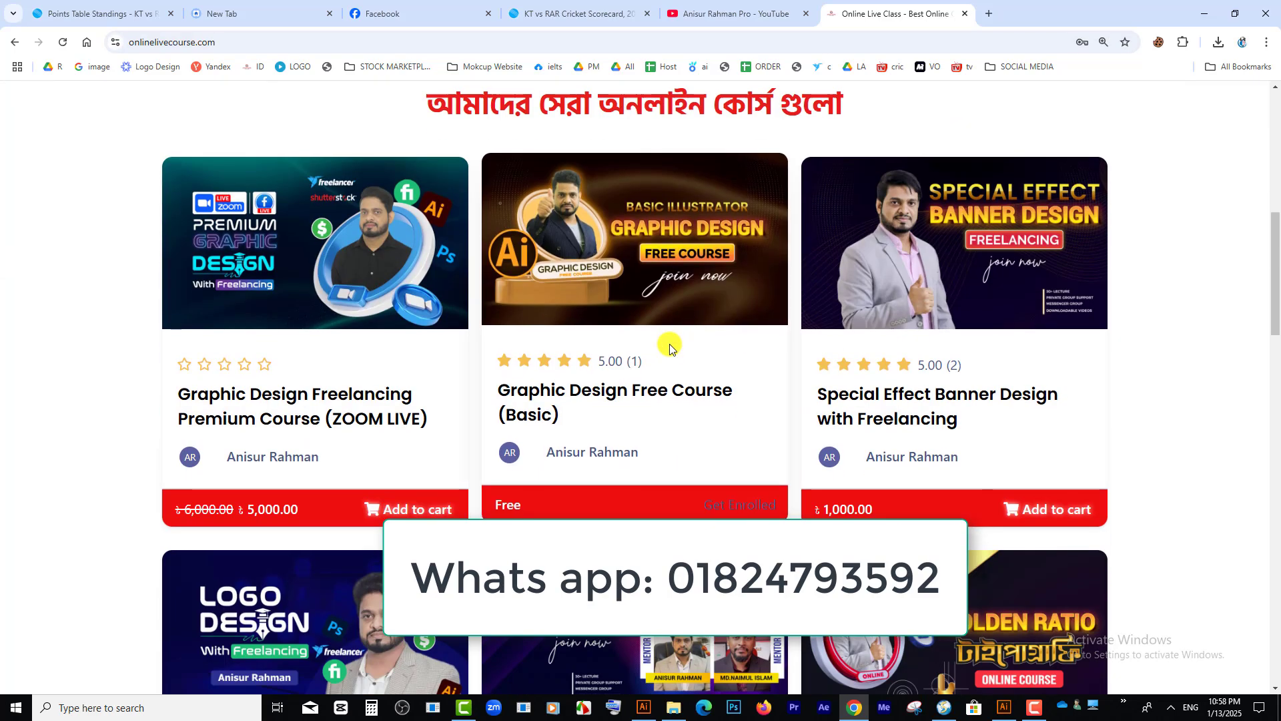
{"action": "scroll", "coordinate": [670, 344], "scroll_direction": "down", "scroll_amount": 7}
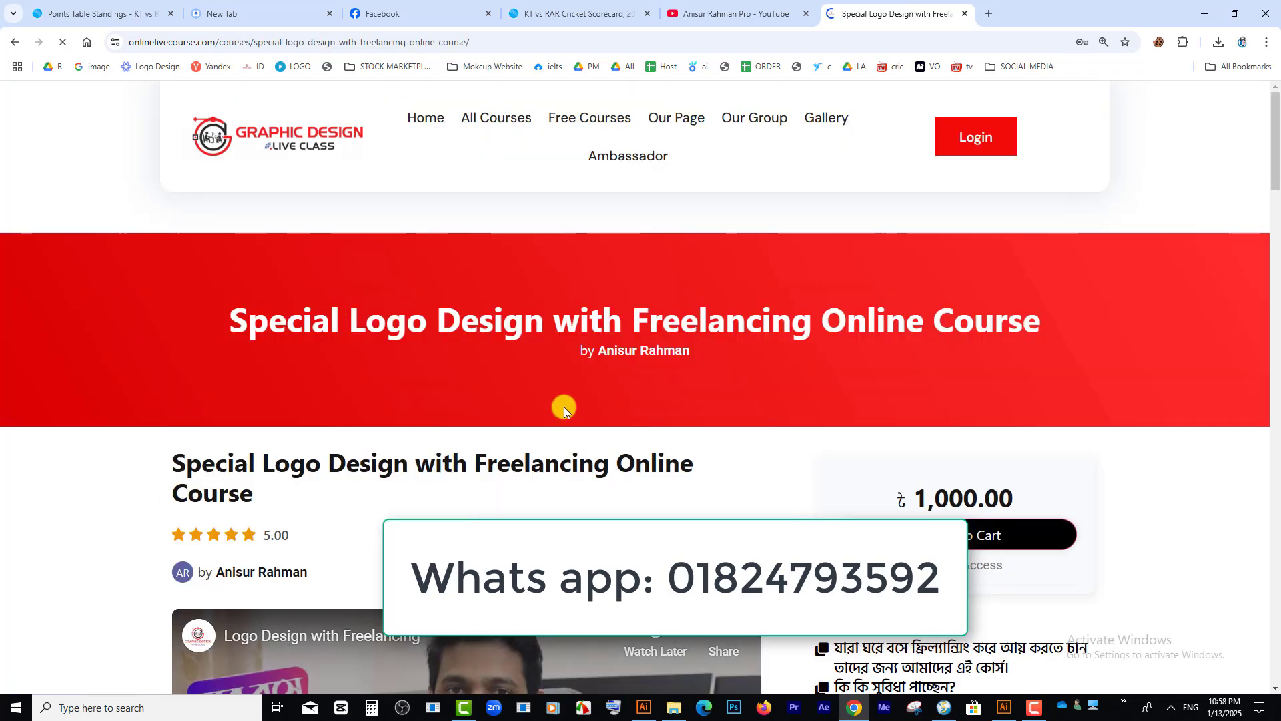
Step: Examine the logo course page's price, intro video, learning topics, mentor details and student reviews
{"action": "scroll", "coordinate": [563, 407], "scroll_direction": "down", "scroll_amount": 3}
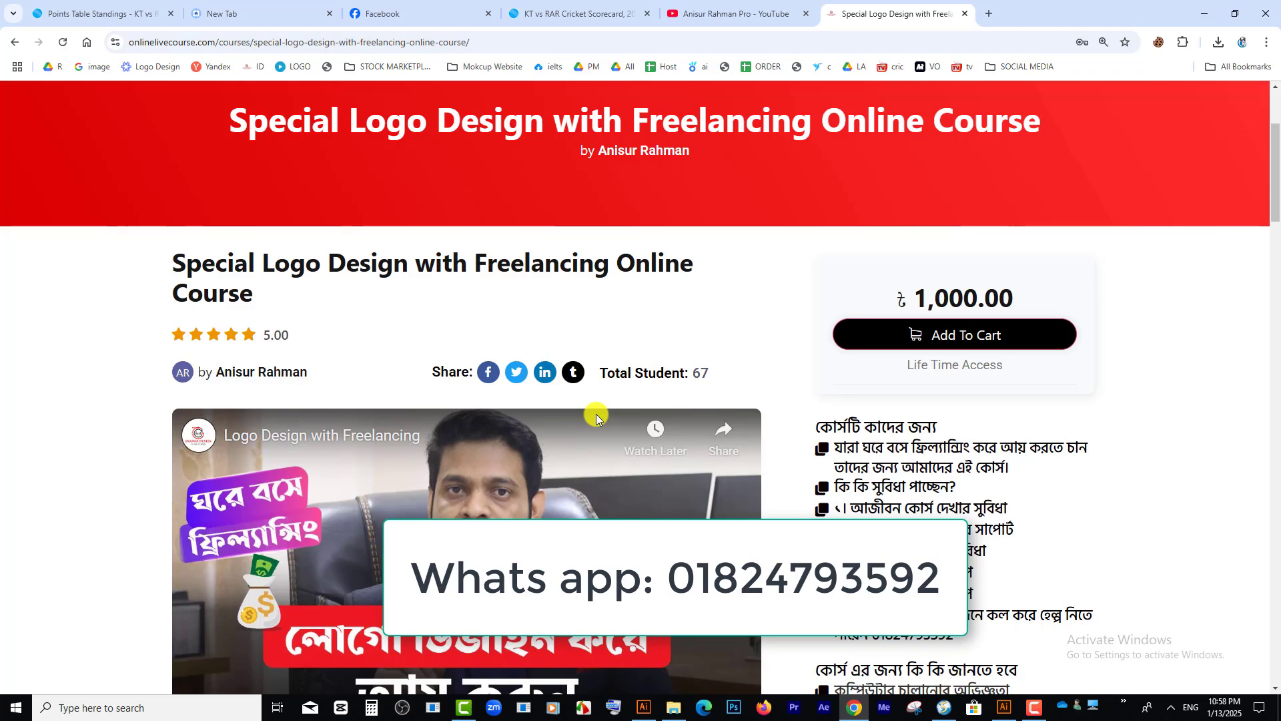
{"action": "scroll", "coordinate": [595, 413], "scroll_direction": "down", "scroll_amount": 3}
{"action": "scroll", "coordinate": [691, 147], "scroll_direction": "down", "scroll_amount": 1}
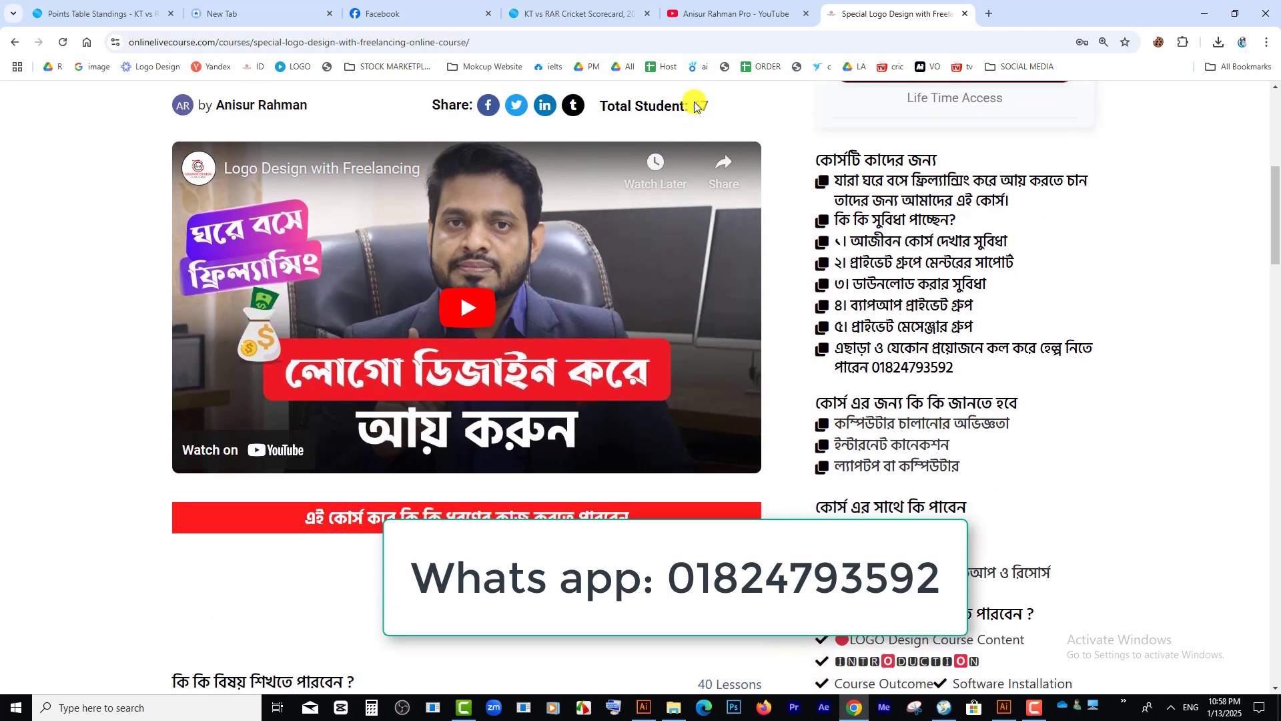
{"action": "scroll", "coordinate": [695, 106], "scroll_direction": "down", "scroll_amount": 15}
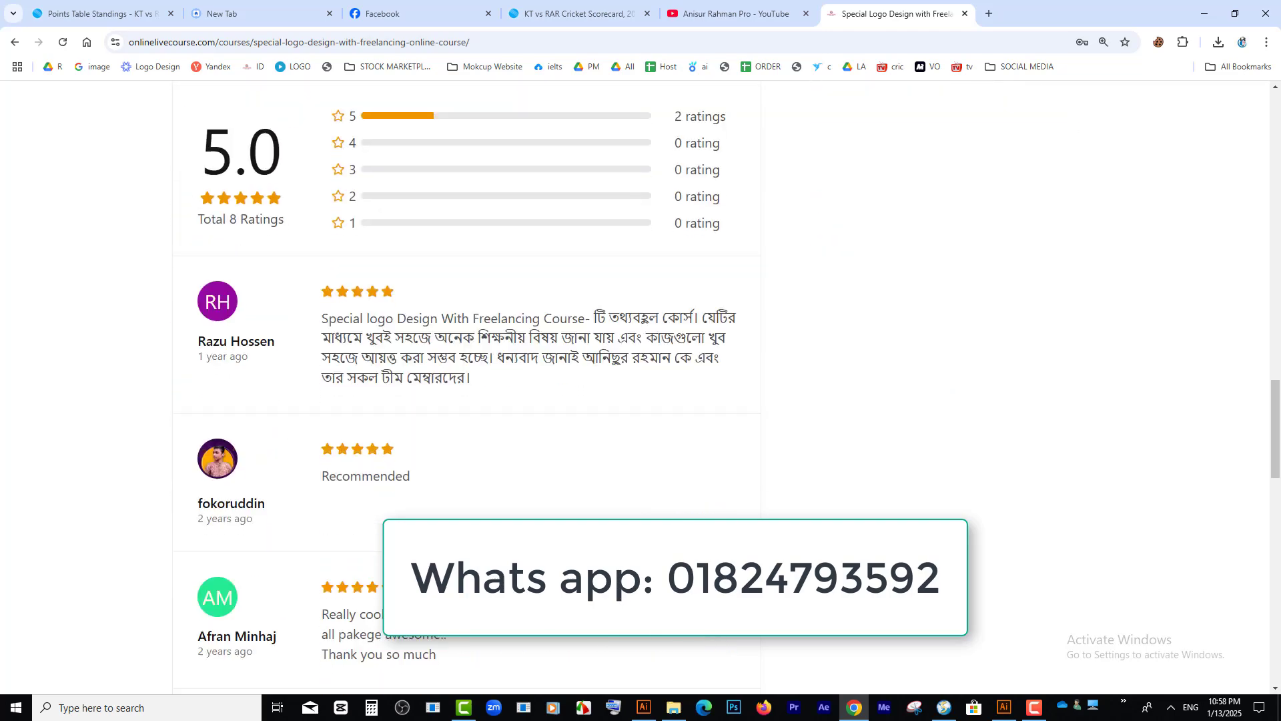
{"action": "scroll", "coordinate": [467, 387], "scroll_direction": "down", "scroll_amount": 9}
{"action": "scroll", "coordinate": [467, 387], "scroll_direction": "up", "scroll_amount": 7}
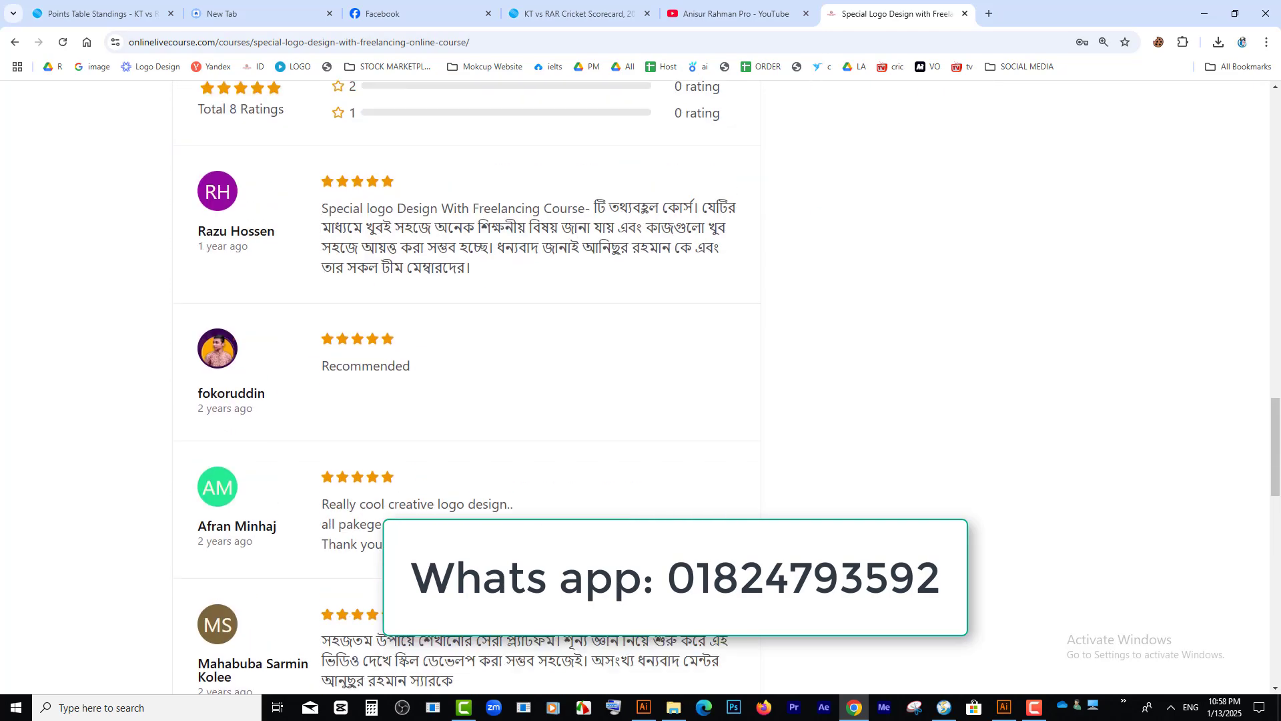
{"action": "scroll", "coordinate": [467, 387], "scroll_direction": "up", "scroll_amount": 10}
{"action": "scroll", "coordinate": [927, 358], "scroll_direction": "down", "scroll_amount": 4}
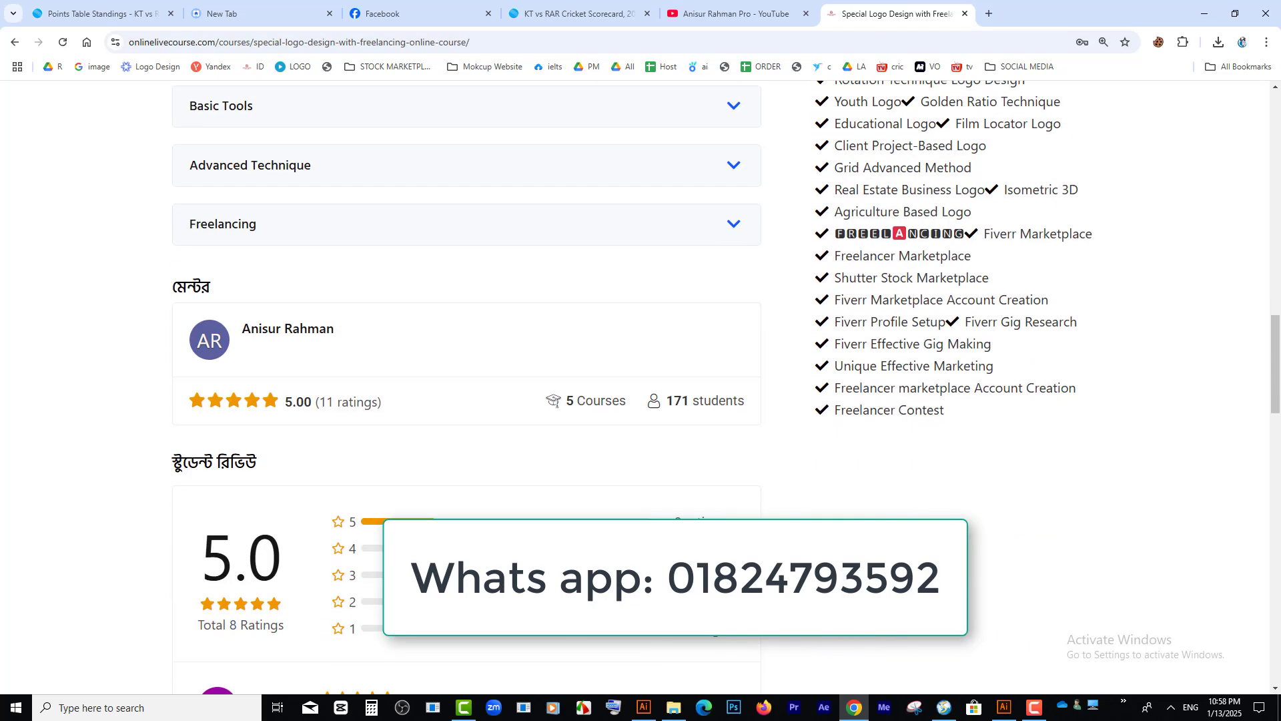
{"action": "scroll", "coordinate": [896, 415], "scroll_direction": "up", "scroll_amount": 5}
{"action": "scroll", "coordinate": [961, 497], "scroll_direction": "up", "scroll_amount": 5}
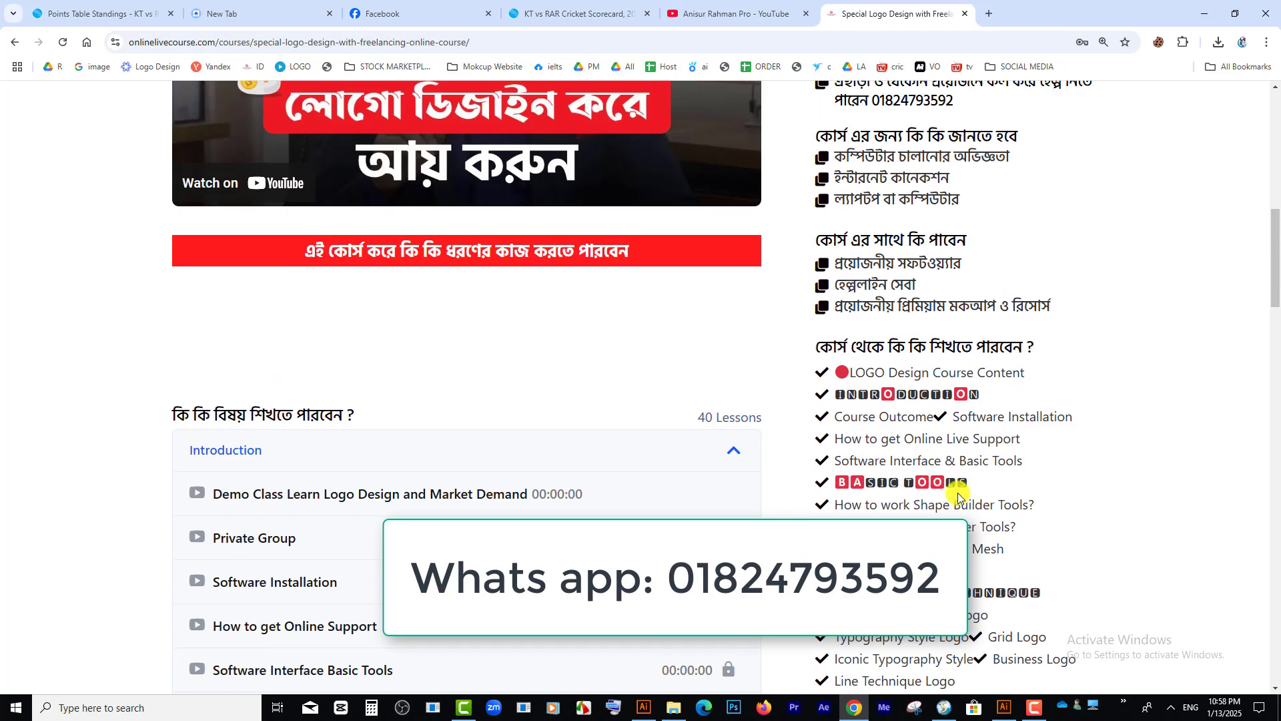
{"action": "scroll", "coordinate": [157, 438], "scroll_direction": "down", "scroll_amount": 8}
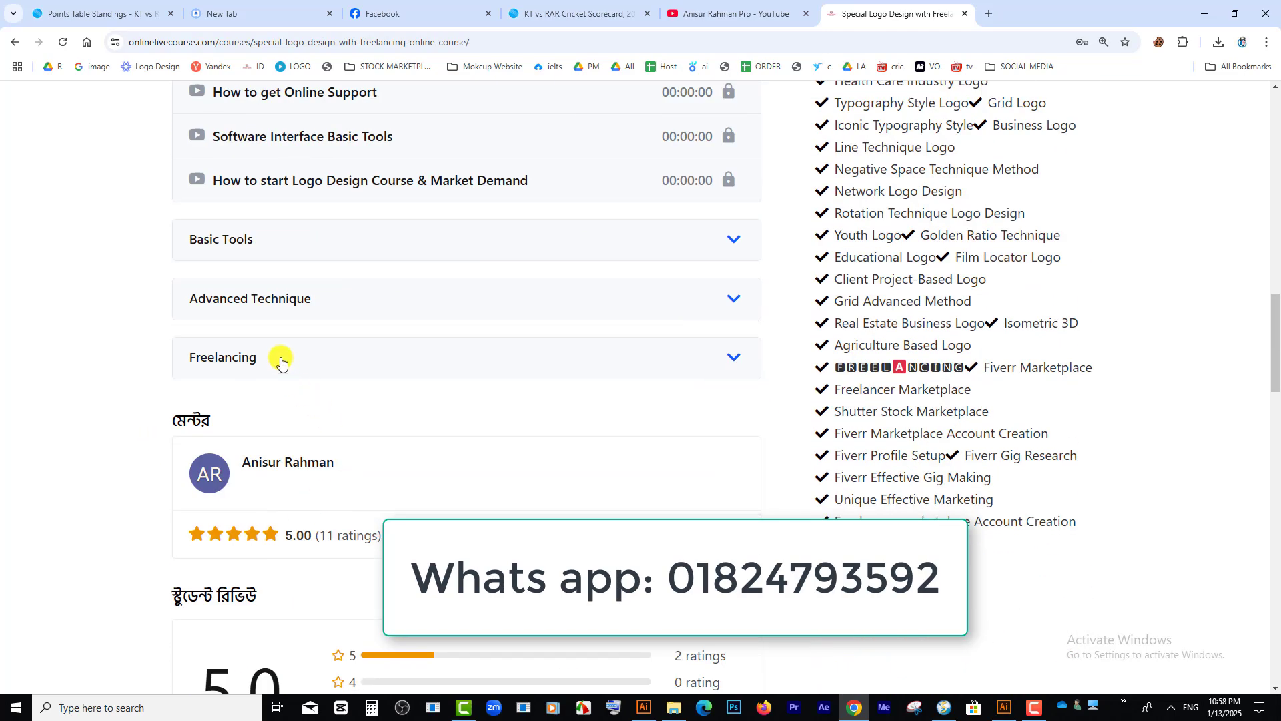
Step: Expand the Freelancing, Advanced Technique and Basic Tools sections of the course curriculum
{"action": "left_click", "coordinate": [286, 365]}
{"action": "scroll", "coordinate": [314, 267], "scroll_direction": "down", "scroll_amount": 1}
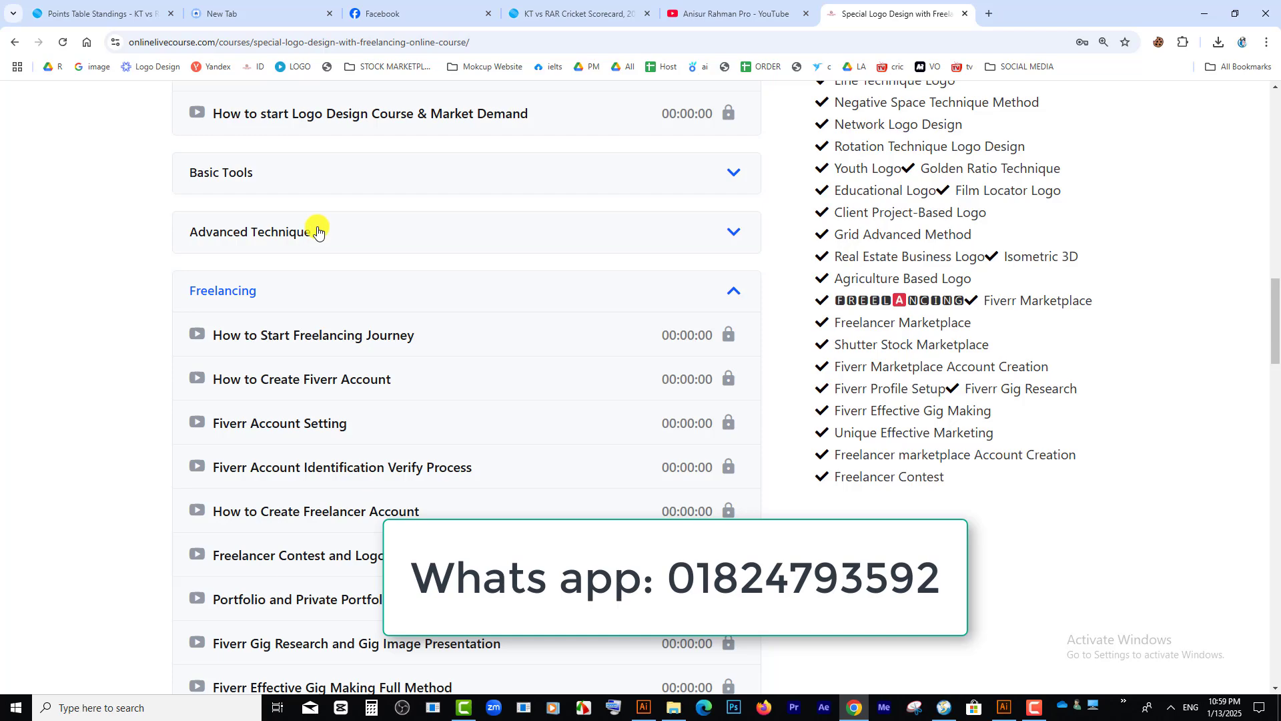
{"action": "left_click", "coordinate": [320, 233]}
{"action": "scroll", "coordinate": [461, 459], "scroll_direction": "down", "scroll_amount": 3}
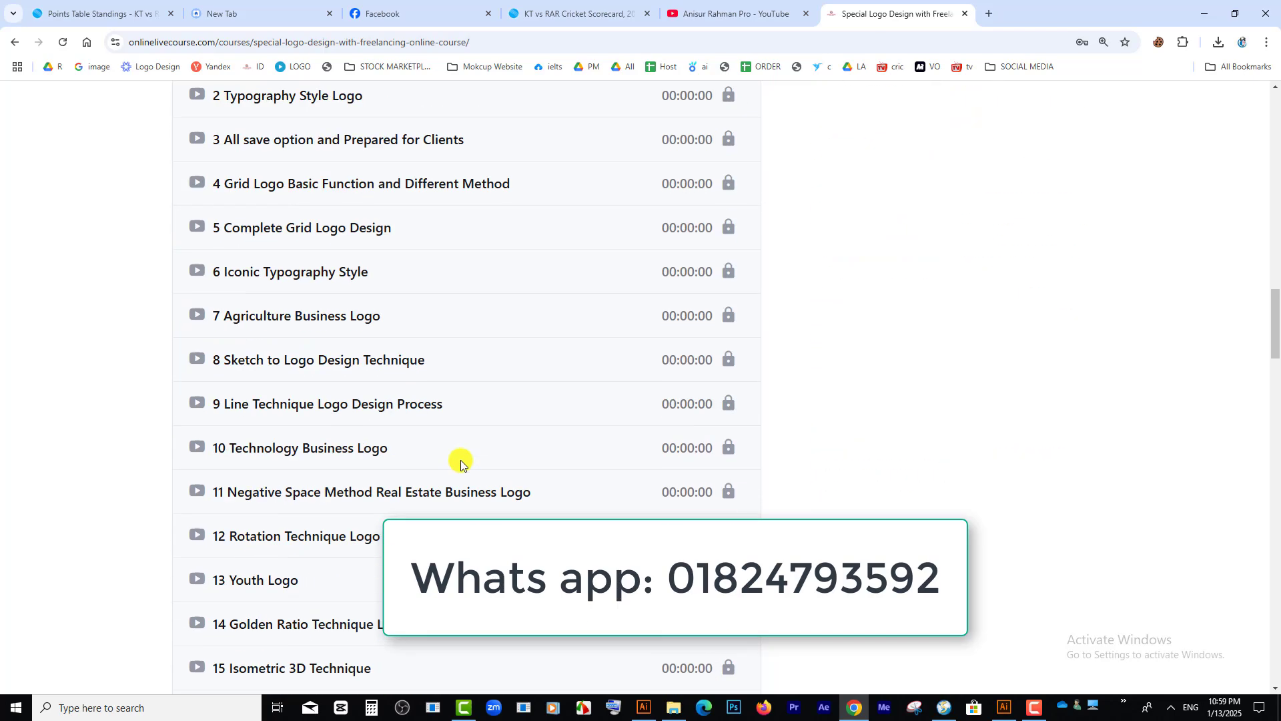
{"action": "scroll", "coordinate": [253, 177], "scroll_direction": "up", "scroll_amount": 3}
{"action": "left_click", "coordinate": [254, 175]}
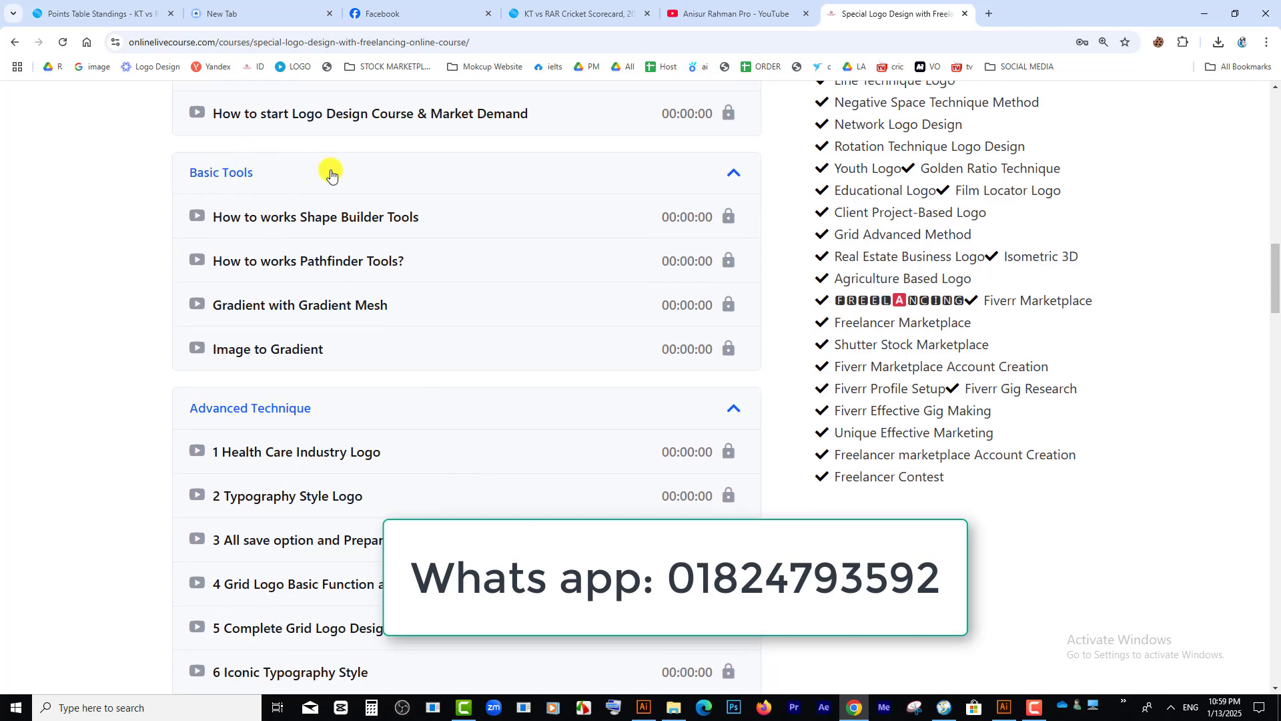
Step: Review the lesson lists from Introduction through Basic Tools, Advanced Technique and Freelancing
{"action": "scroll", "coordinate": [343, 206], "scroll_direction": "up", "scroll_amount": 4}
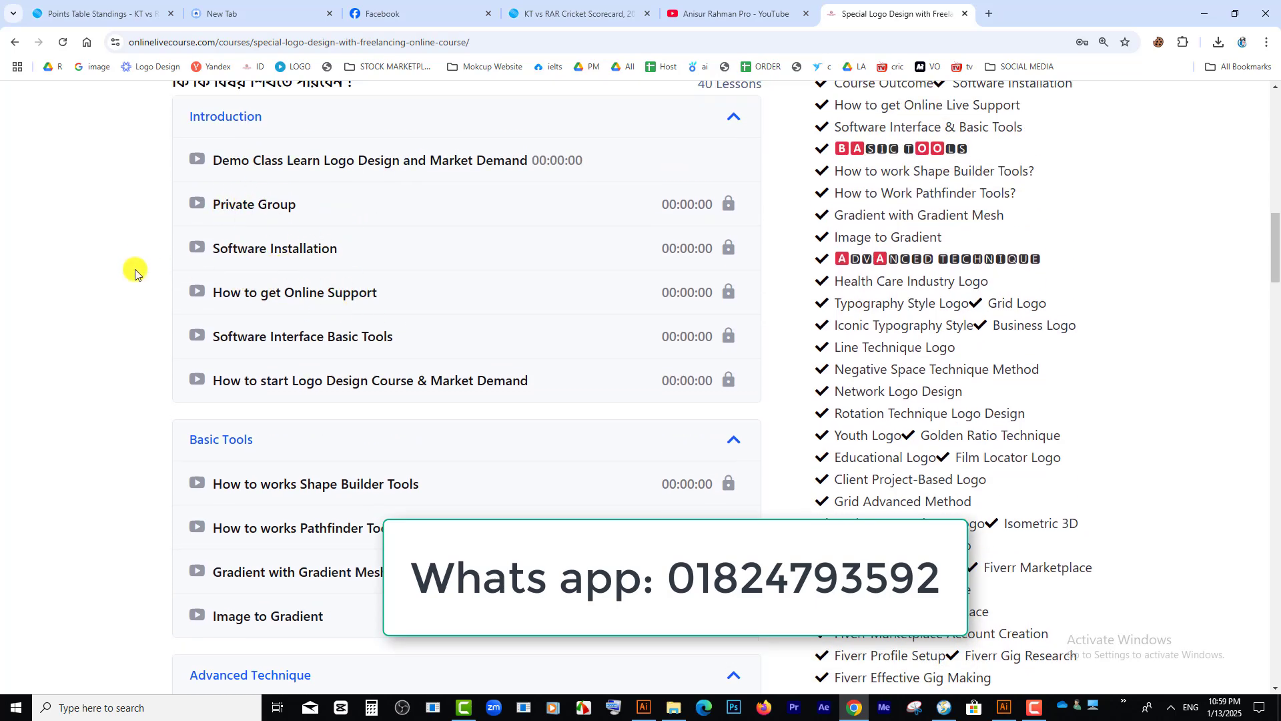
{"action": "scroll", "coordinate": [409, 323], "scroll_direction": "down", "scroll_amount": 2}
{"action": "scroll", "coordinate": [413, 331], "scroll_direction": "down", "scroll_amount": 5}
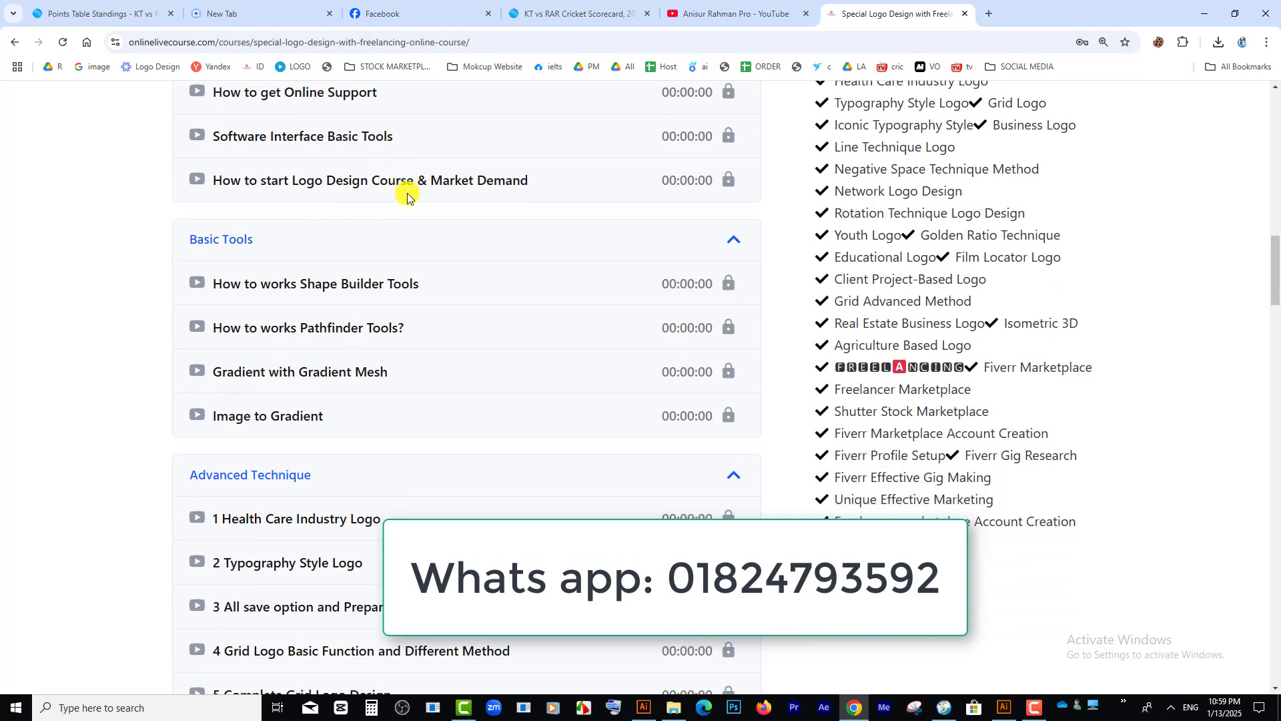
{"action": "scroll", "coordinate": [267, 340], "scroll_direction": "down", "scroll_amount": 3}
{"action": "scroll", "coordinate": [267, 222], "scroll_direction": "down", "scroll_amount": 12}
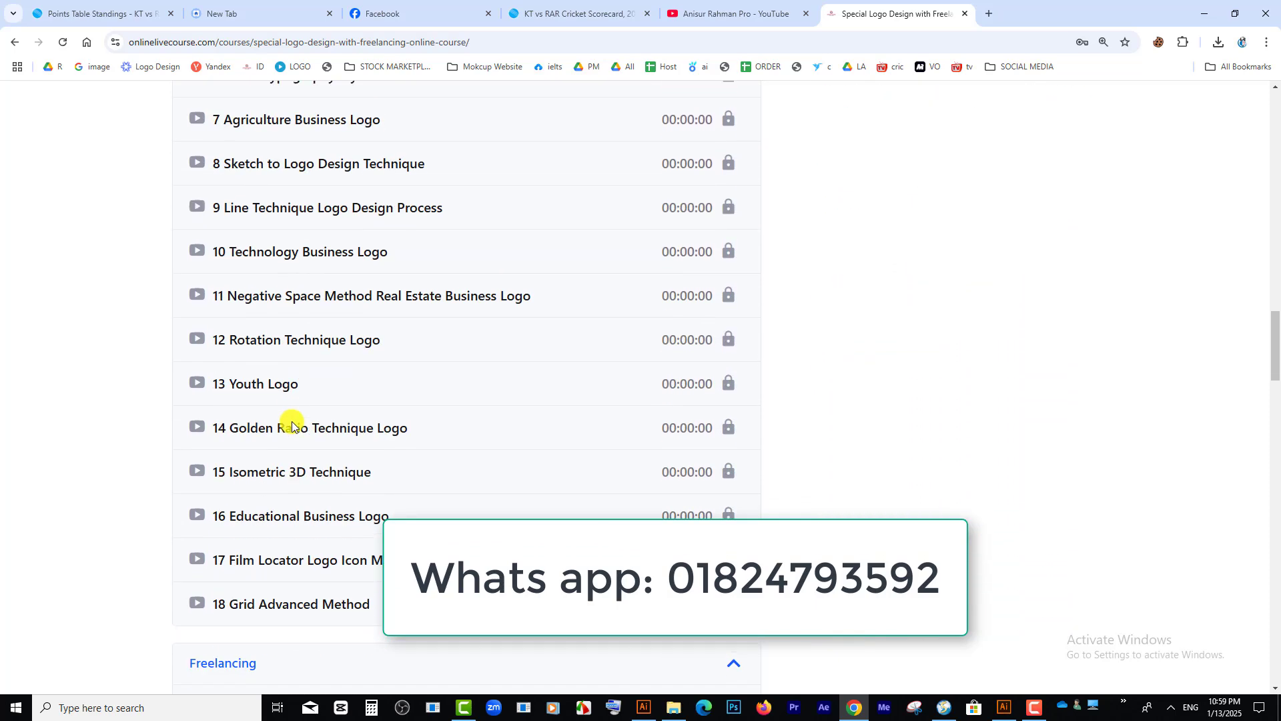
{"action": "scroll", "coordinate": [345, 680], "scroll_direction": "down", "scroll_amount": 3}
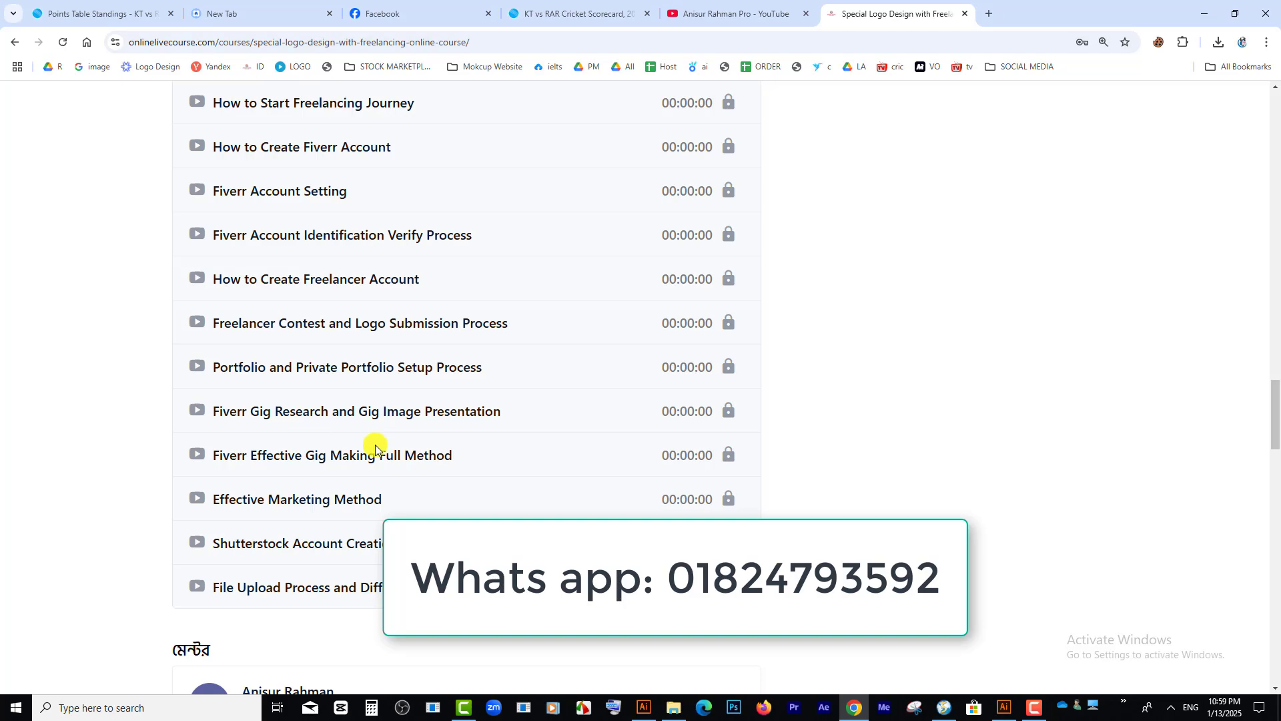
{"action": "scroll", "coordinate": [375, 446], "scroll_direction": "down", "scroll_amount": 4}
{"action": "scroll", "coordinate": [609, 518], "scroll_direction": "up", "scroll_amount": 18}
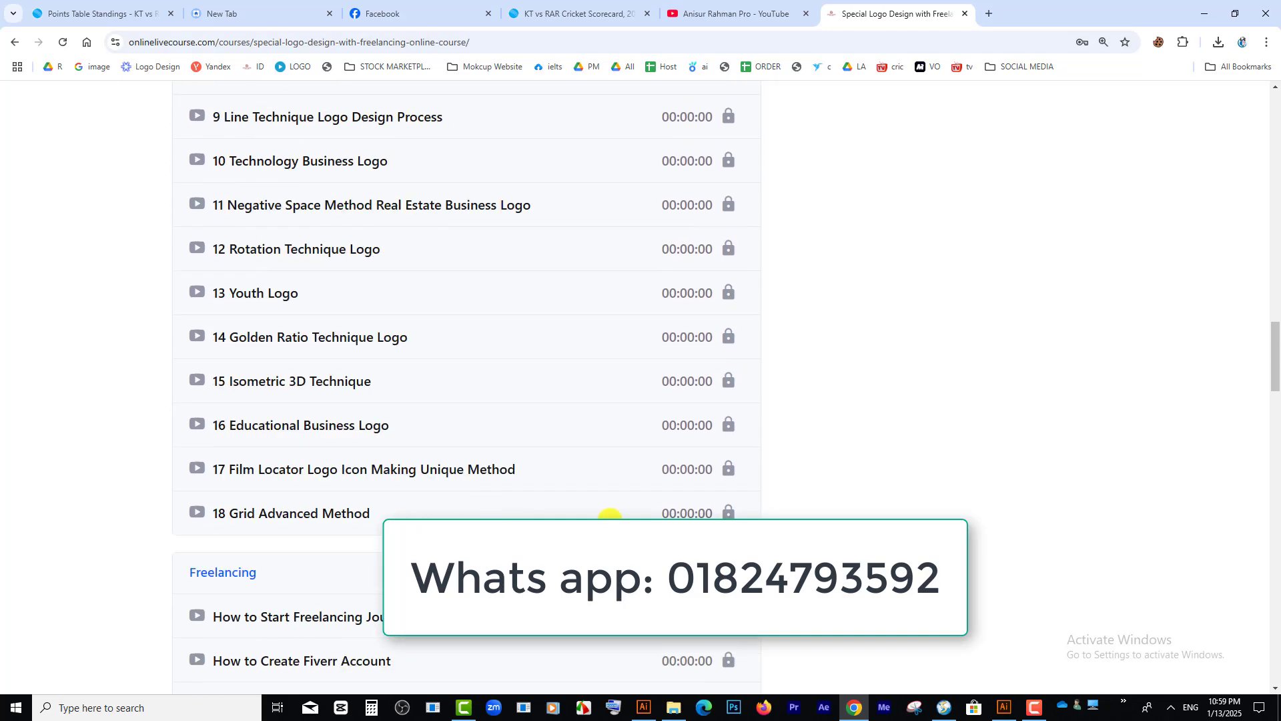
Step: Look over the course's title, price and intro video again, along with its benefits, requirements and introductory lessons
{"action": "scroll", "coordinate": [609, 518], "scroll_direction": "up", "scroll_amount": 10}
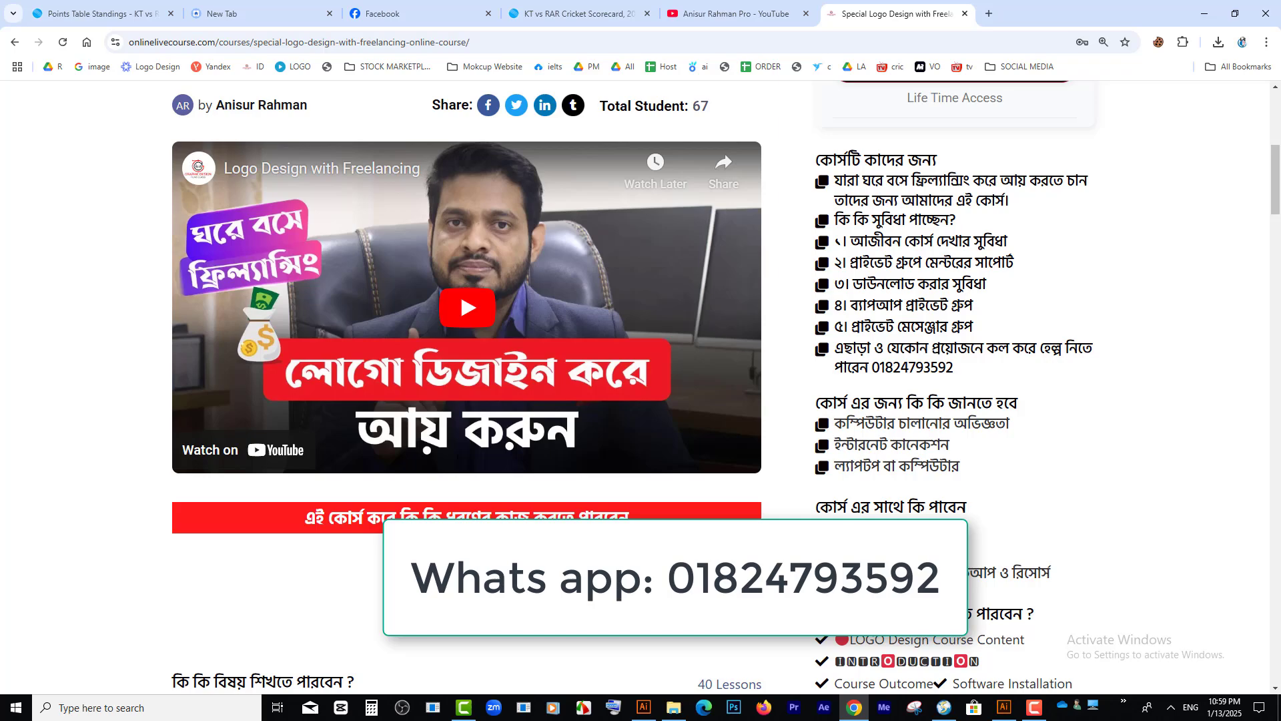
{"action": "scroll", "coordinate": [977, 341], "scroll_direction": "up", "scroll_amount": 5}
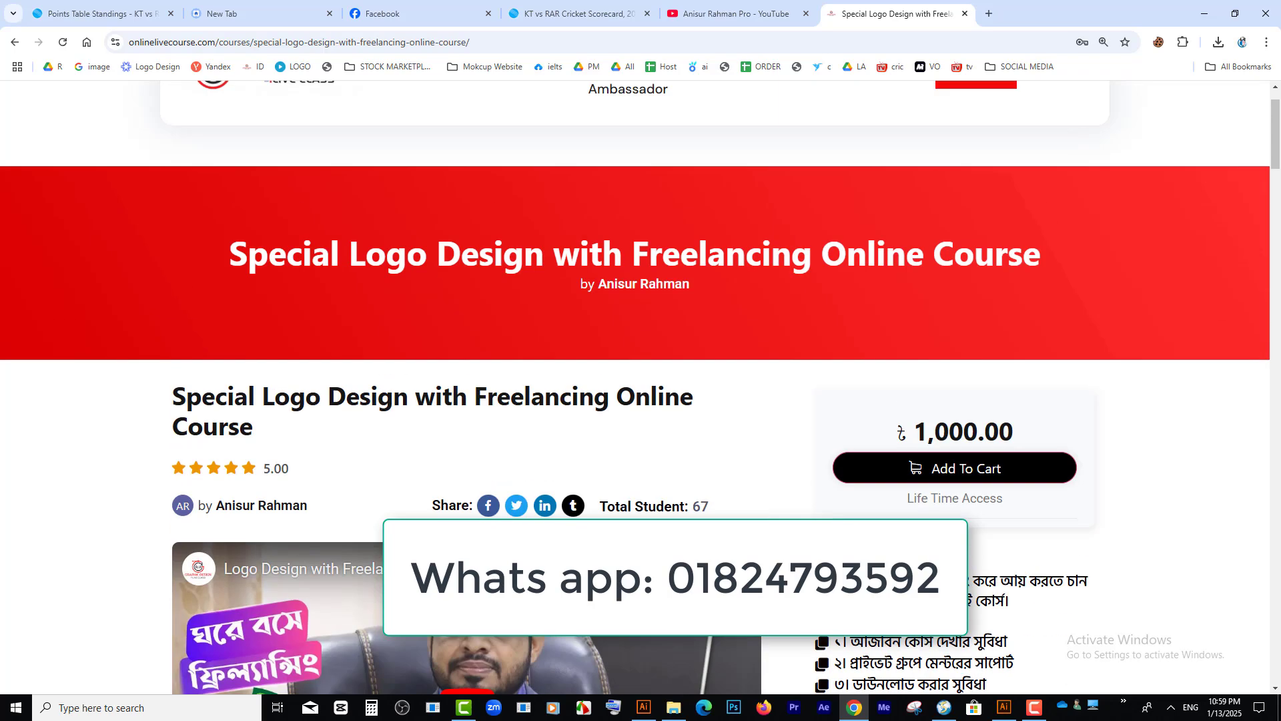
{"action": "scroll", "coordinate": [976, 341], "scroll_direction": "down", "scroll_amount": 6}
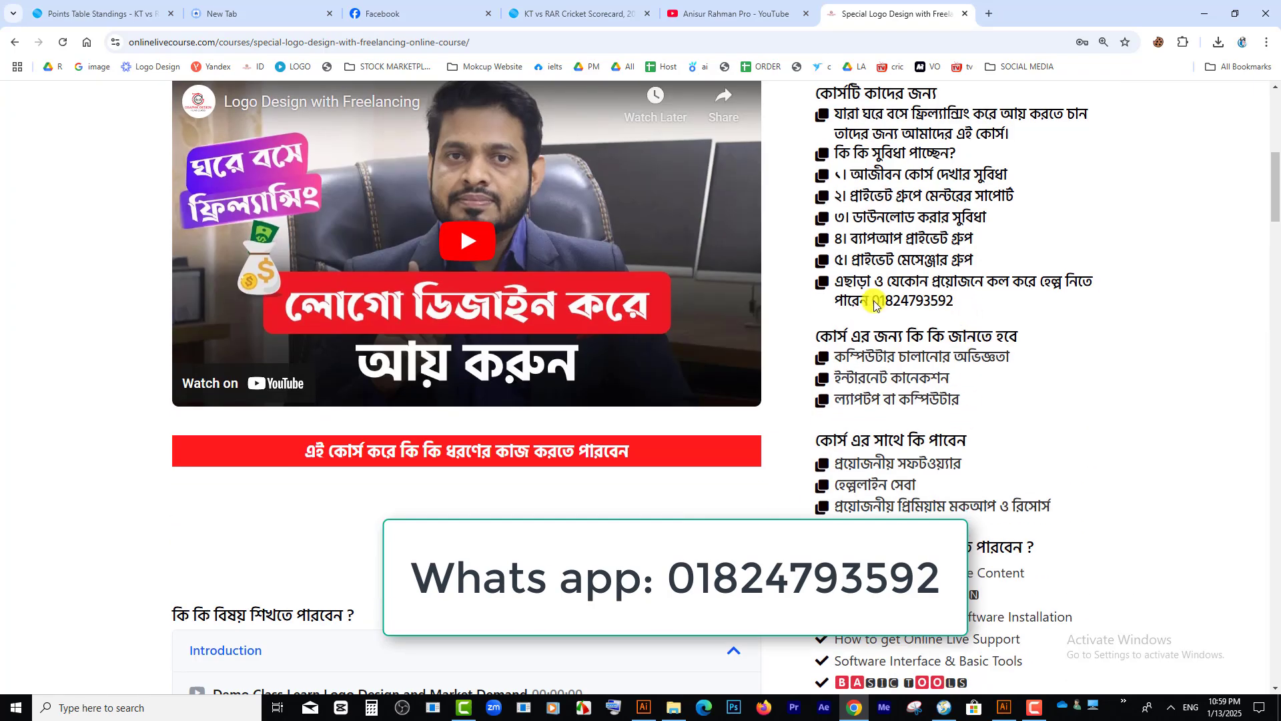
{"action": "scroll", "coordinate": [868, 307], "scroll_direction": "up", "scroll_amount": 8}
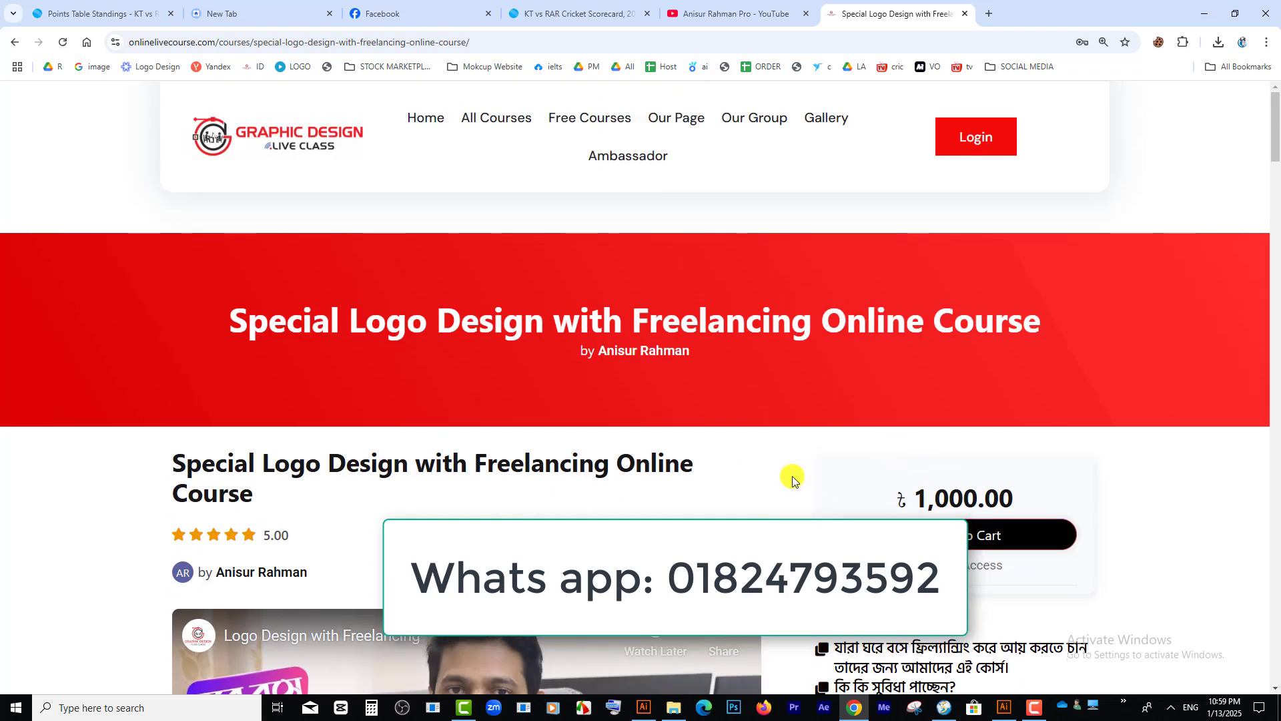
{"action": "scroll", "coordinate": [791, 474], "scroll_direction": "down", "scroll_amount": 8}
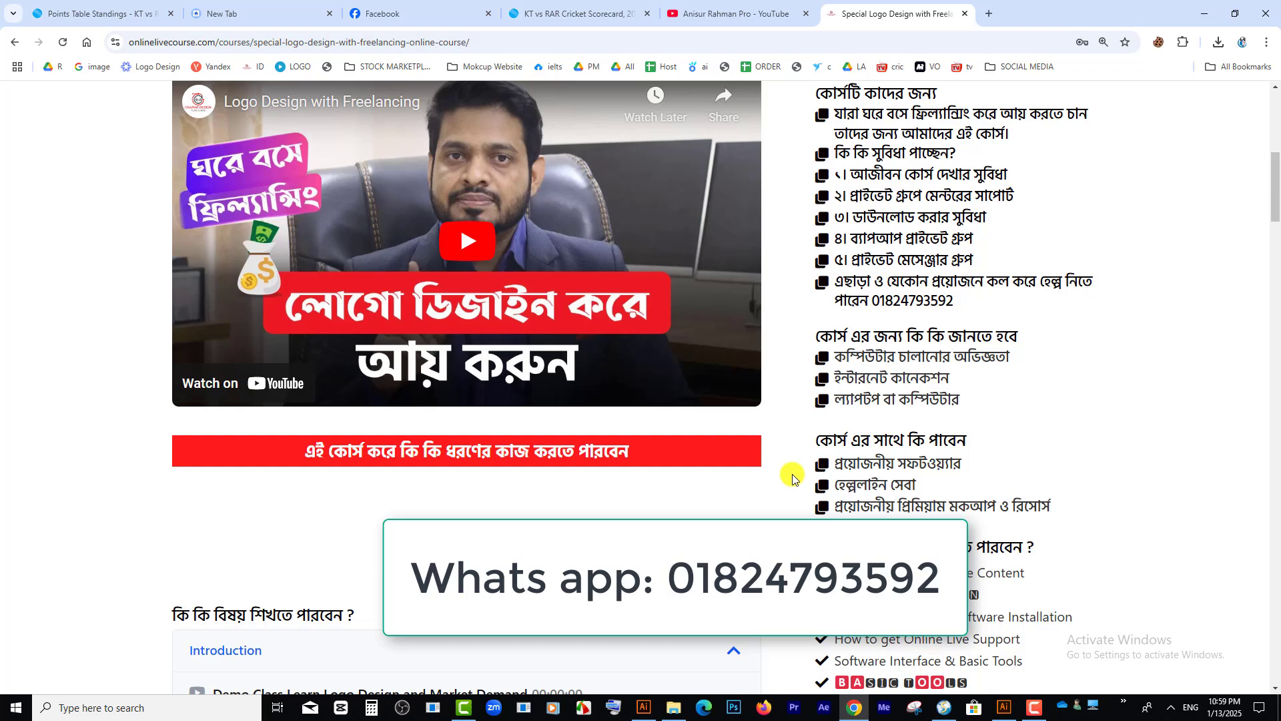
{"action": "scroll", "coordinate": [792, 474], "scroll_direction": "down", "scroll_amount": 7}
{"action": "right_click", "coordinate": [792, 474]}
{"action": "left_click", "coordinate": [754, 121]}
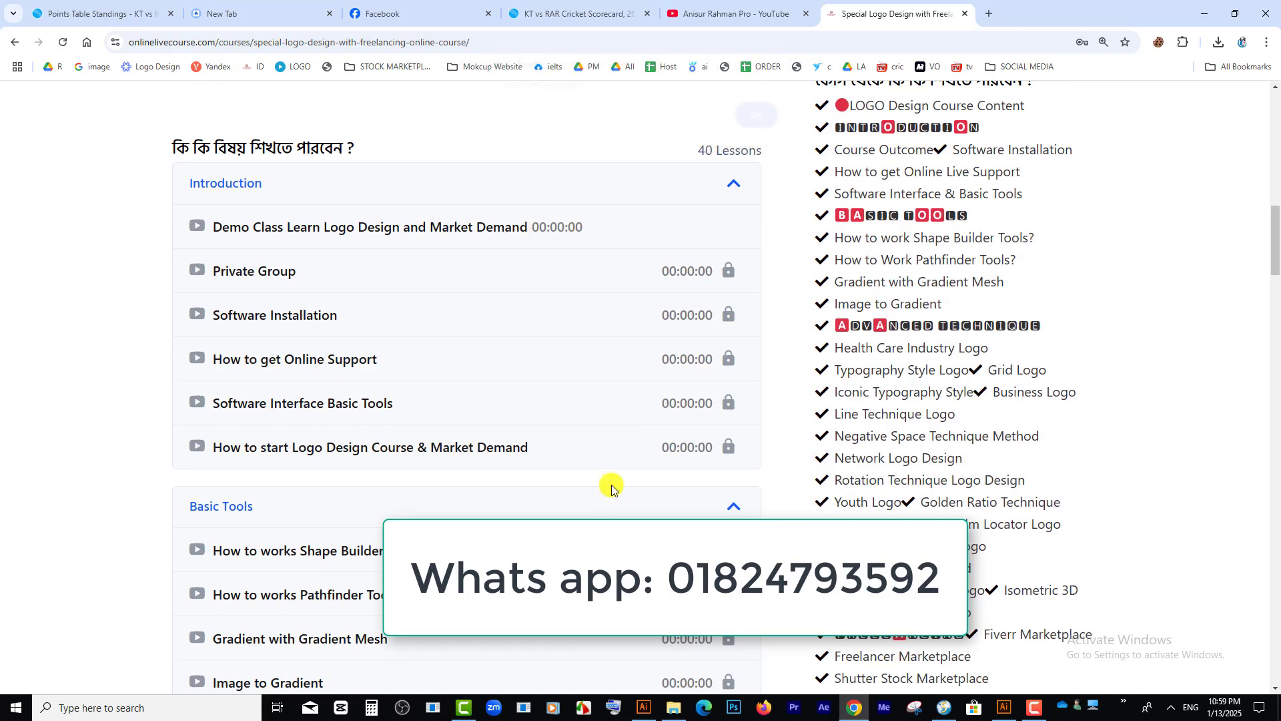
{"action": "scroll", "coordinate": [610, 487], "scroll_direction": "up", "scroll_amount": 6}
{"action": "scroll", "coordinate": [459, 155], "scroll_direction": "up", "scroll_amount": 2}
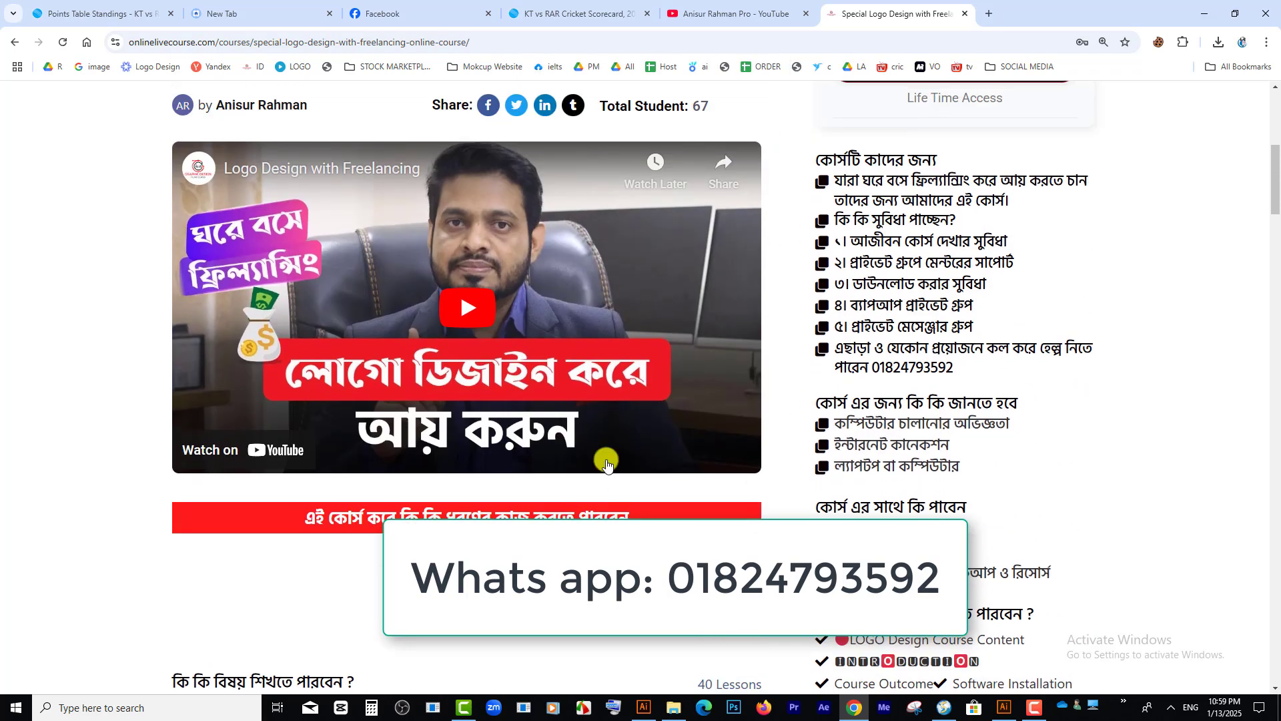
{"action": "scroll", "coordinate": [784, 484], "scroll_direction": "down", "scroll_amount": 2}
{"action": "scroll", "coordinate": [783, 492], "scroll_direction": "down", "scroll_amount": 3}
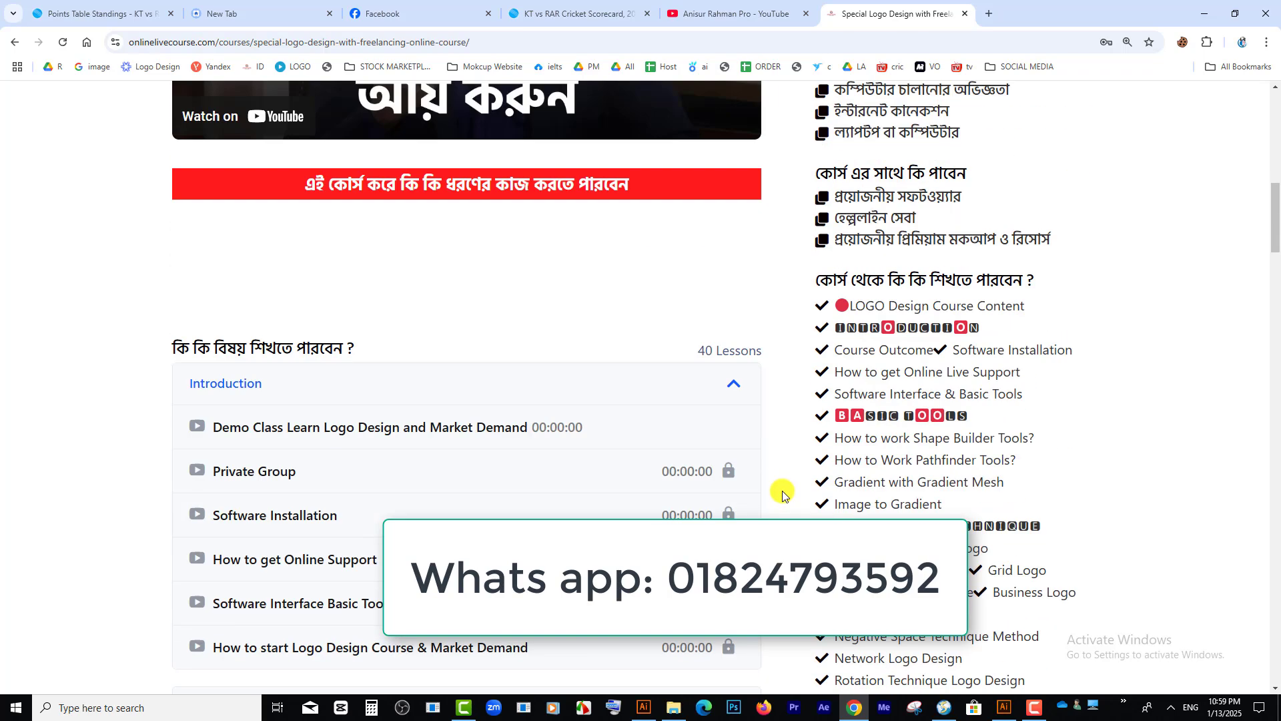